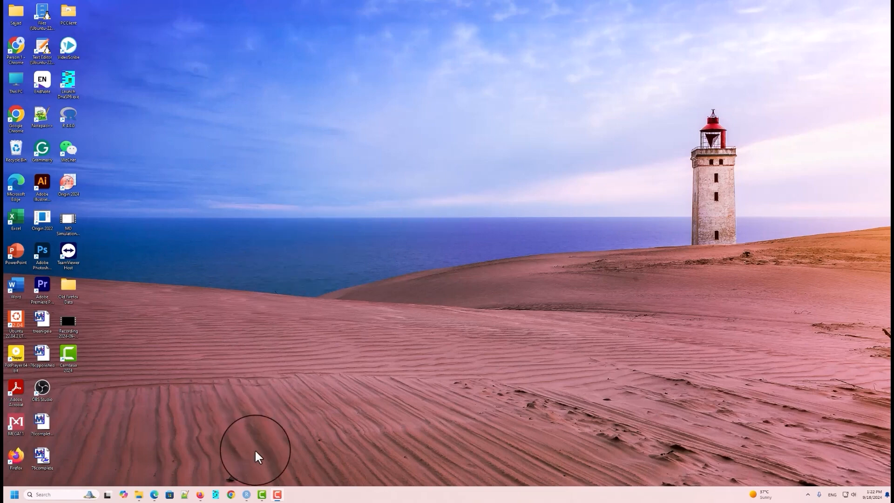
Switch to the Firefox window with the new tab and search the web for "figtree download"
mouse_move(197, 497)
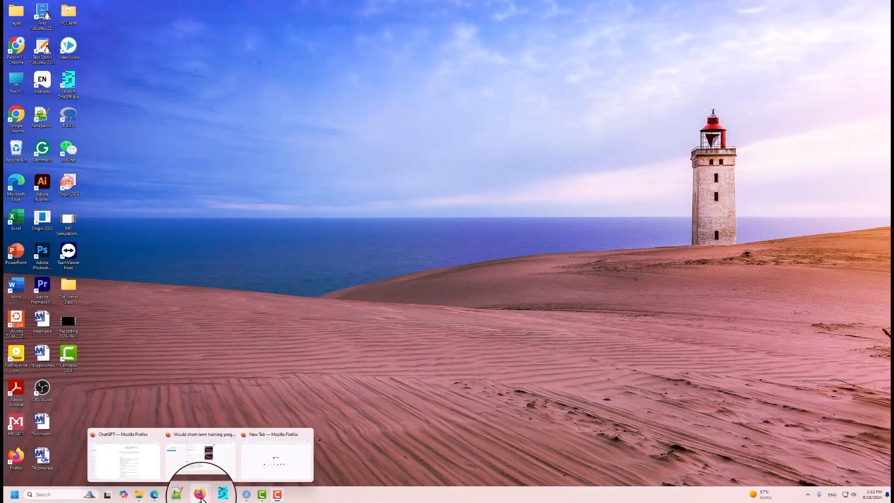
click(271, 457)
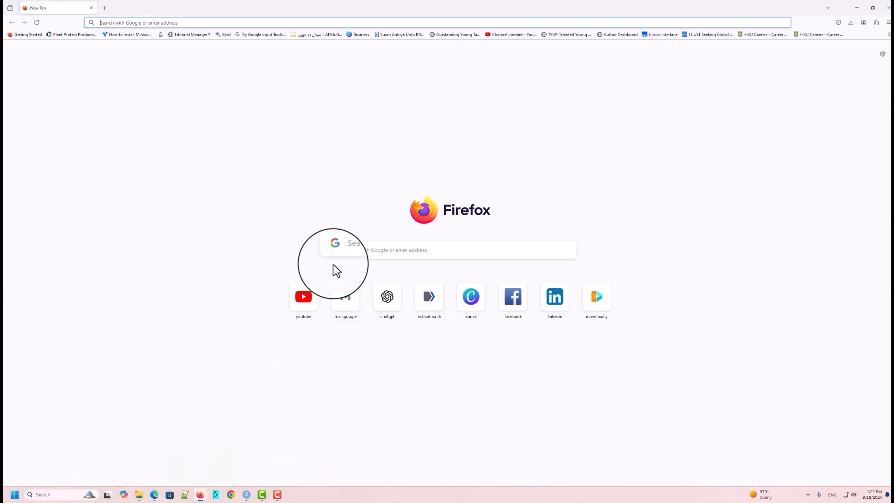
click(359, 250)
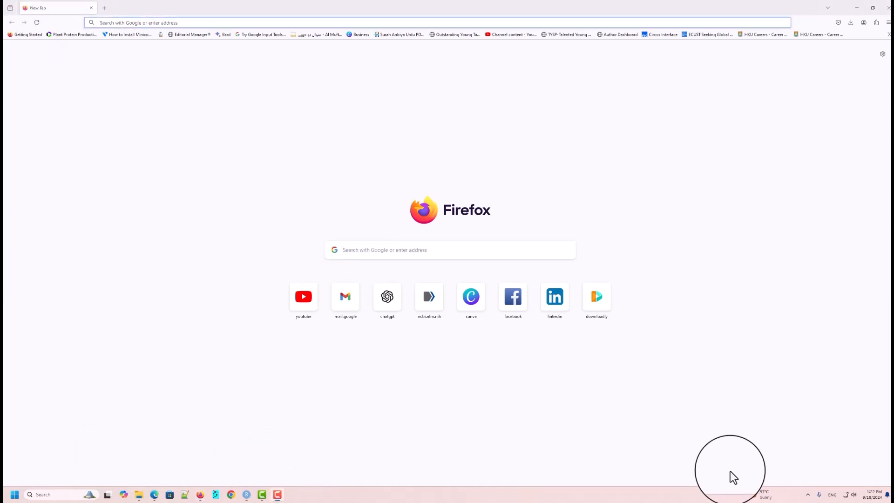
click(393, 250)
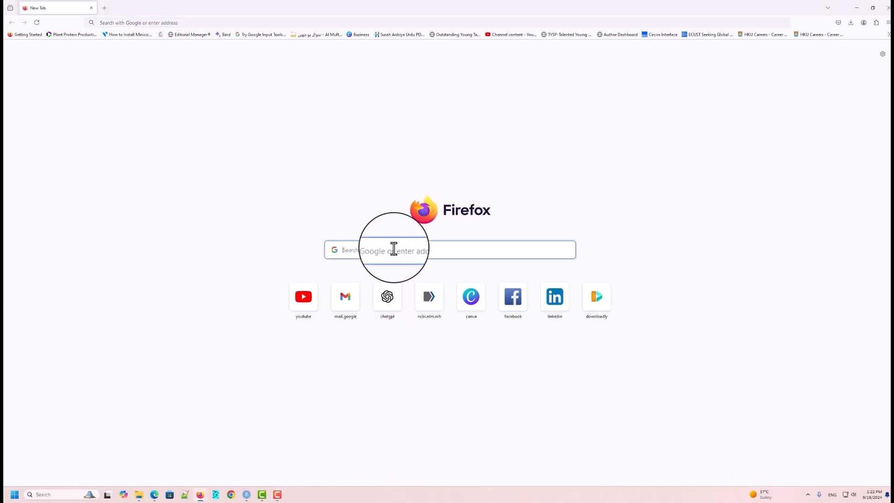
text(figr)
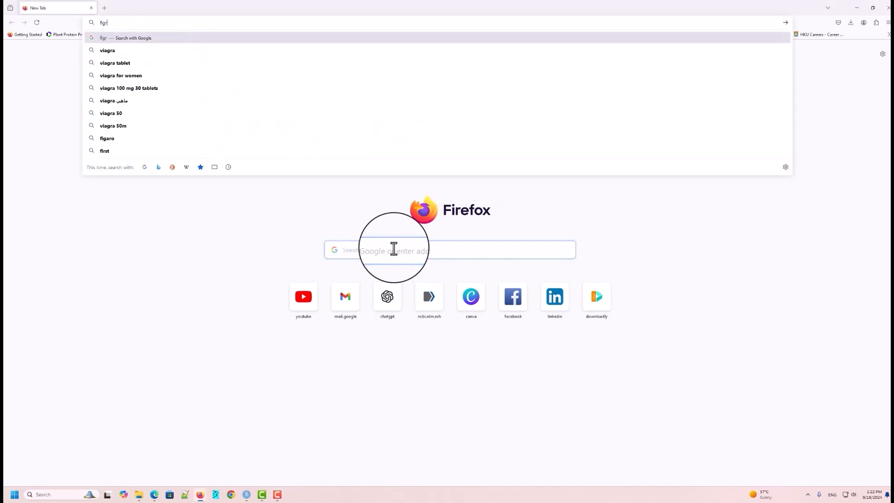
key(BackSpace)
text(tre)
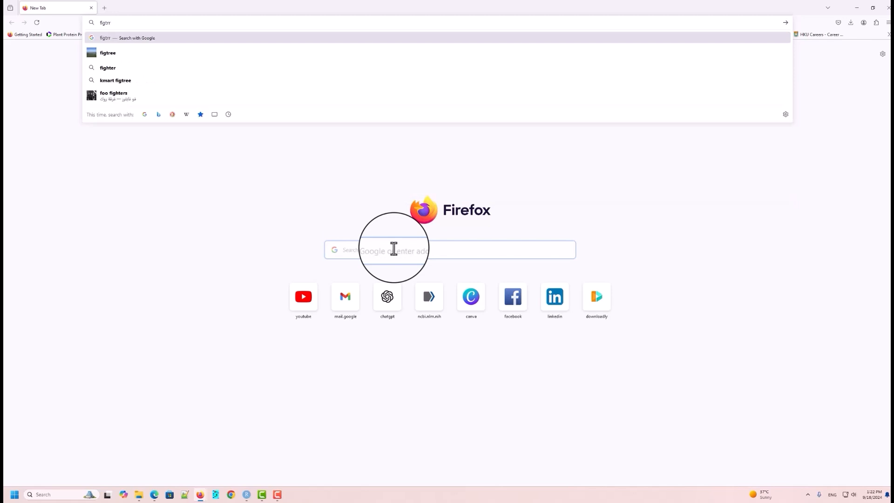
text(e do)
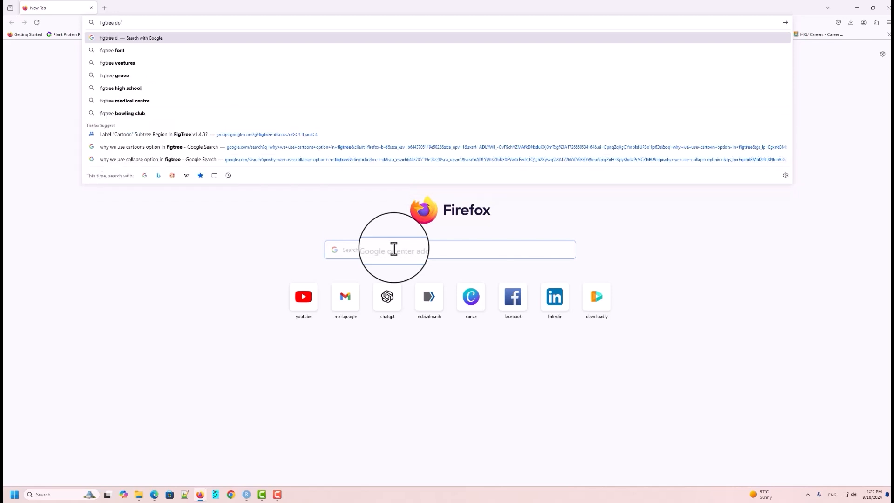
text(wnload)
key(Return)
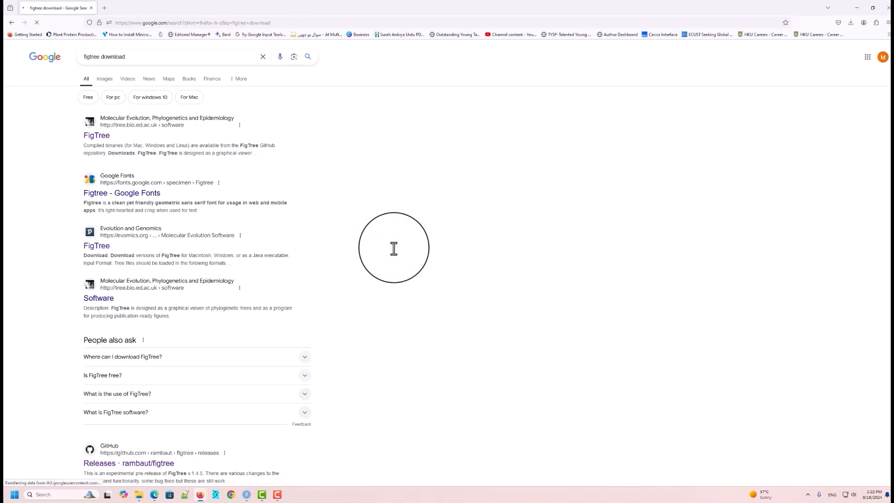
Open the FigTree page on tree.bio.ed.ac.uk from the search results and look through its version history
click(97, 137)
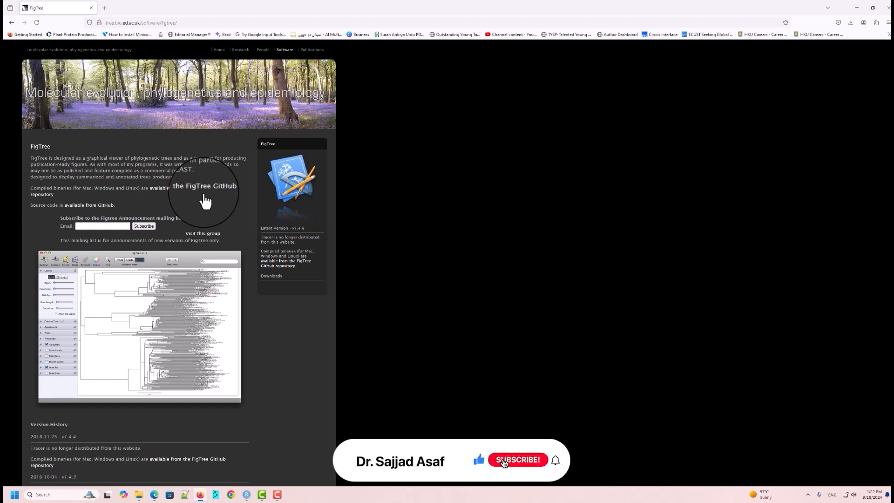
scroll(170, 218, down, 4)
scroll(169, 218, down, 15)
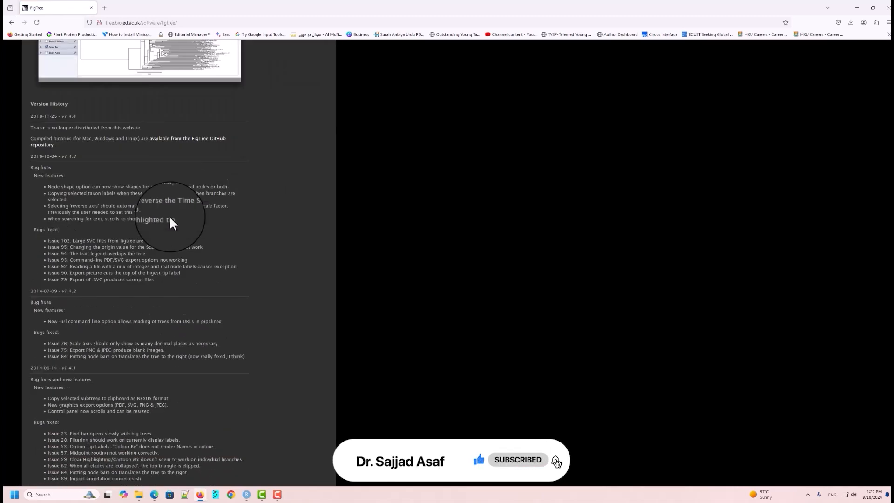
scroll(169, 216, up, 4)
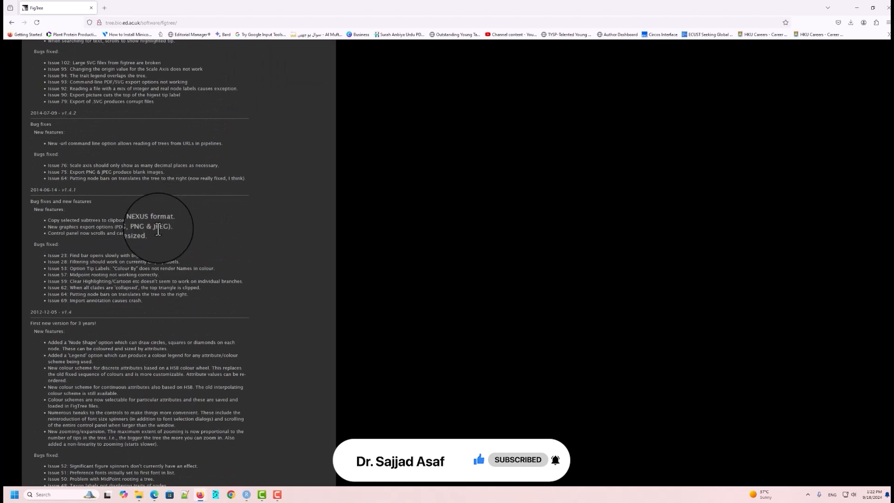
scroll(170, 219, up, 3)
scroll(158, 229, up, 9)
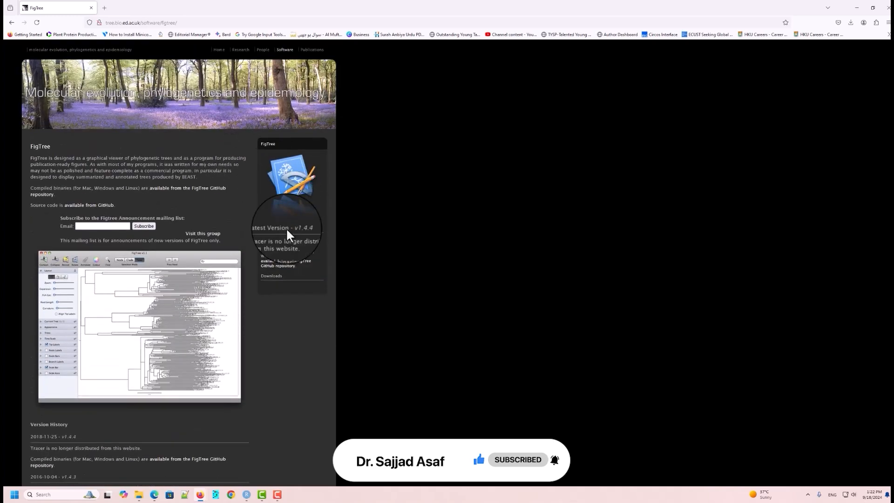
Open the FigTree GitHub repository's releases page and go to the FigTree v1.4.4 assets
click(283, 267)
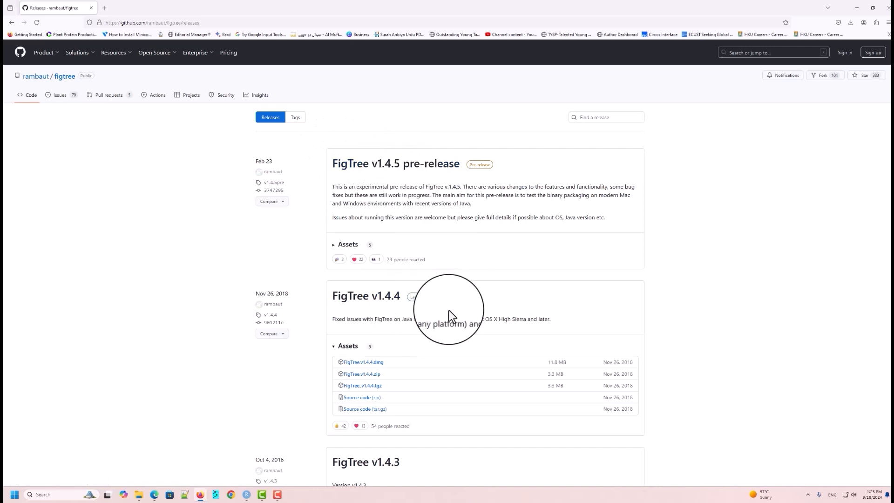
scroll(429, 273, down, 1)
scroll(427, 272, down, 1)
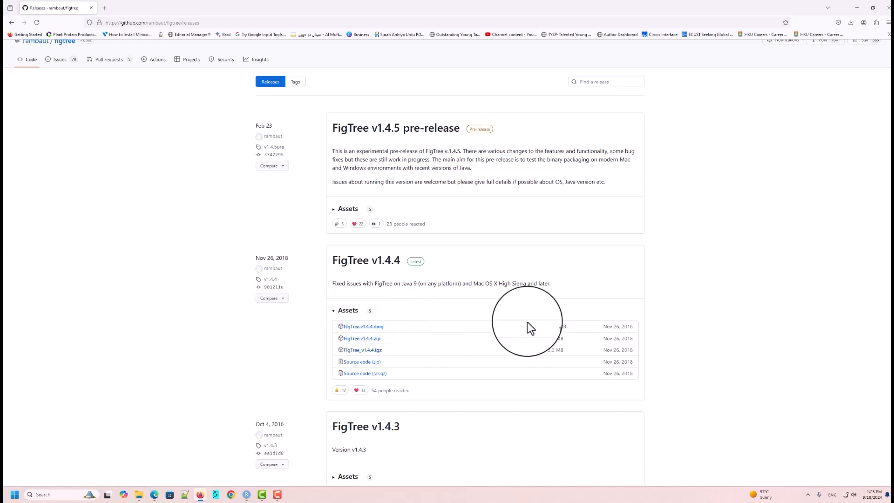
Download FigTree.v1.4.4.zip, look inside the archive's FigTree v1.4.4 folder, and minimize its window
click(367, 344)
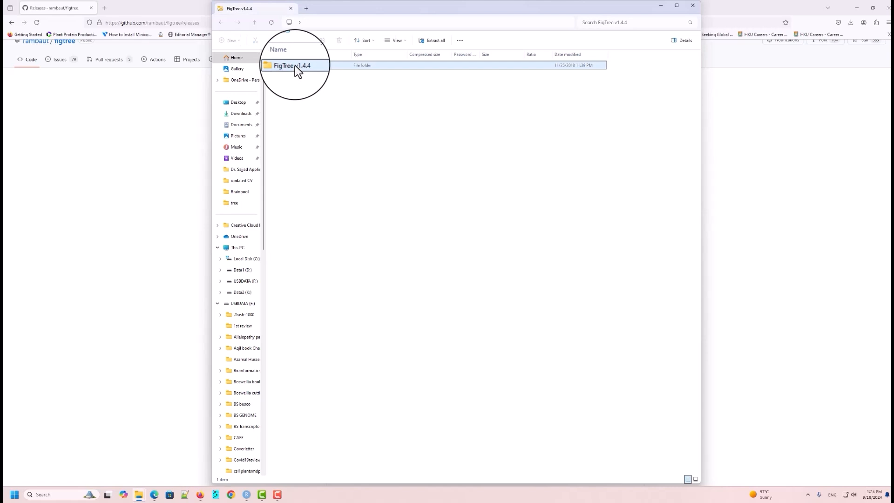
double_click(295, 65)
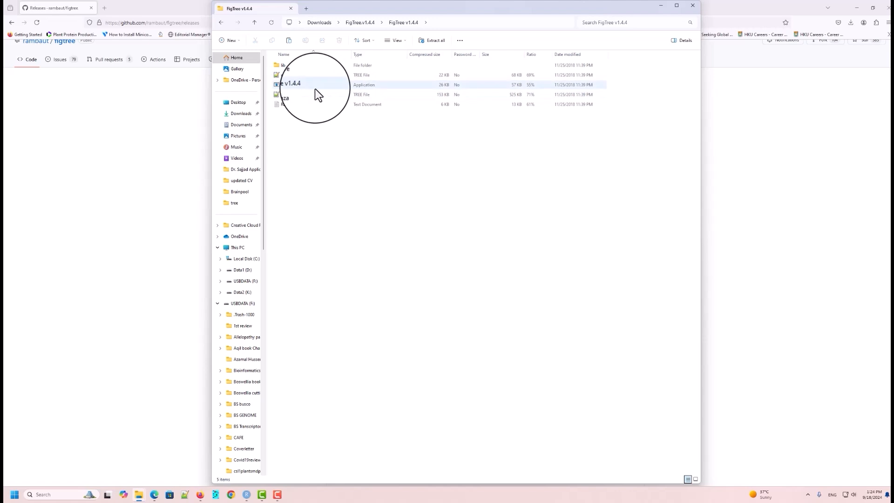
click(661, 7)
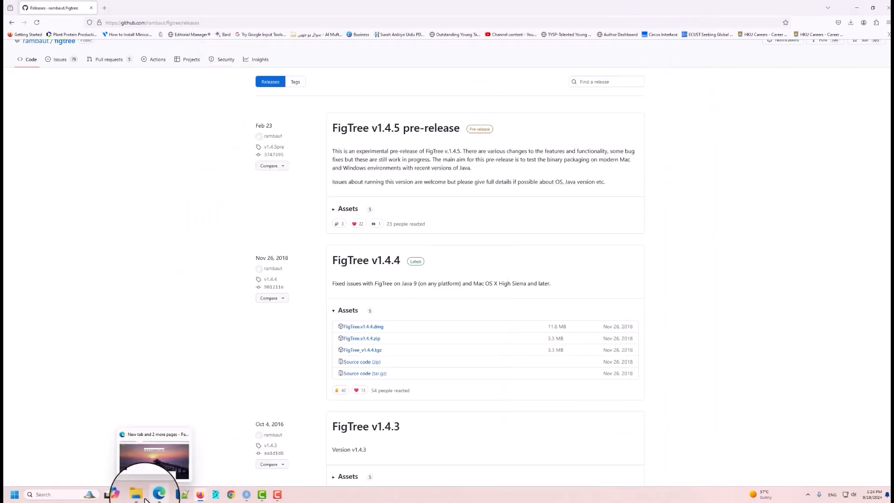
Launch the FigTree v1.4.4 application from its folder under Teching project on Data2 (K:), and move its window toward the middle of the desktop
mouse_move(140, 496)
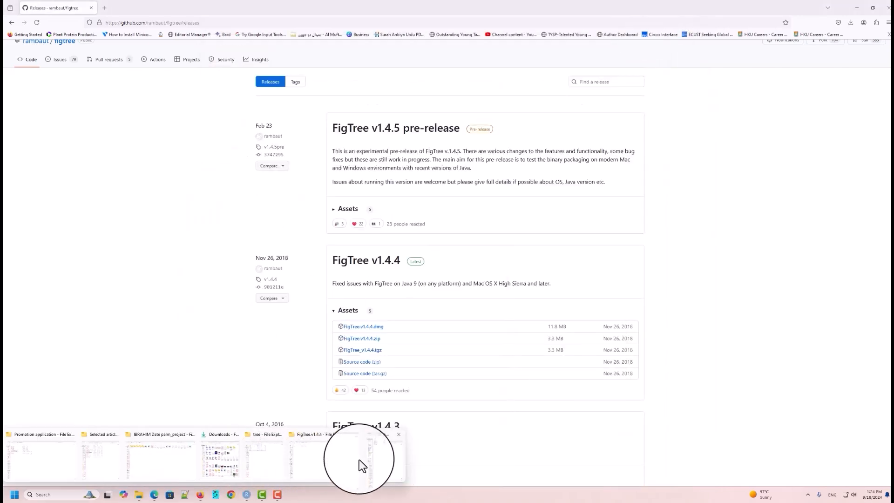
click(330, 459)
click(90, 63)
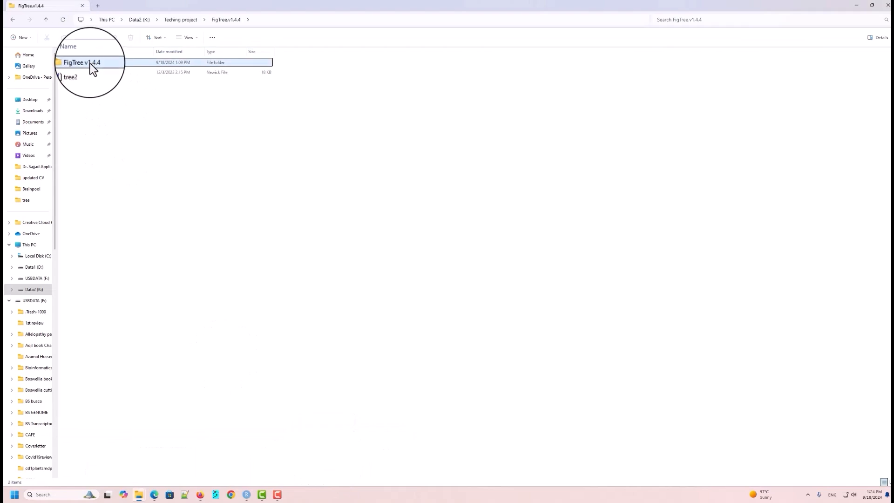
double_click(91, 65)
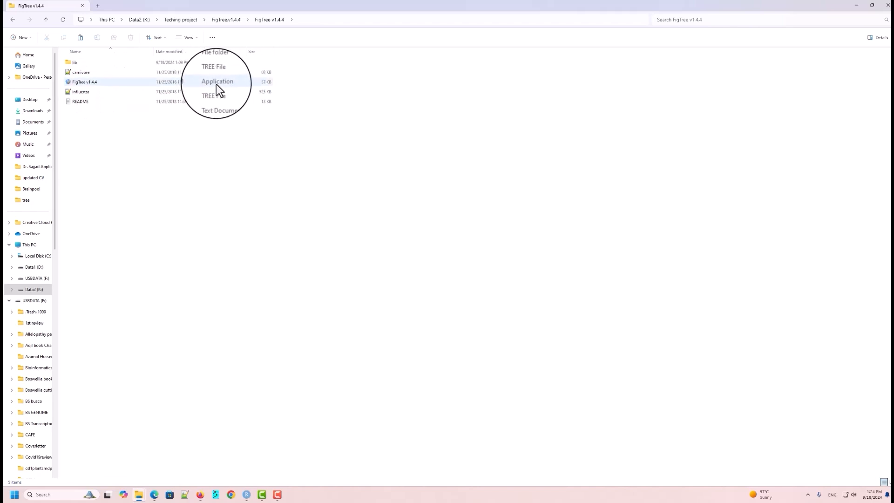
click(93, 84)
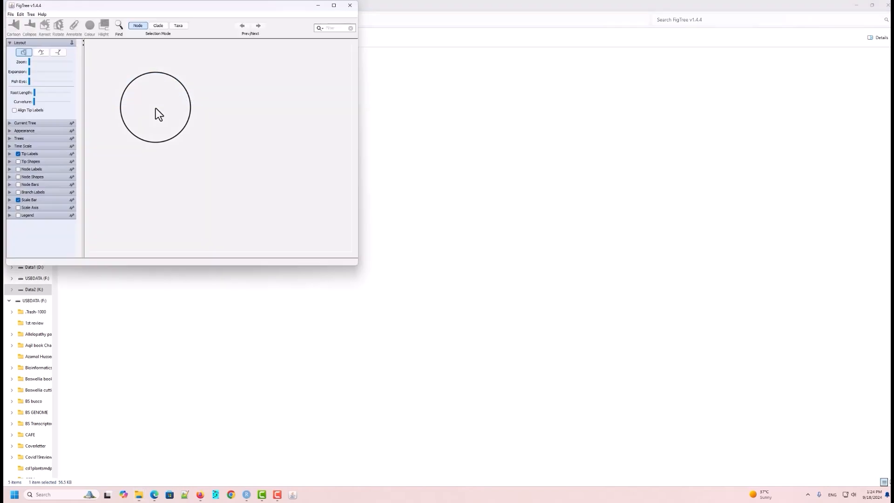
drag(189, 7, 306, 79)
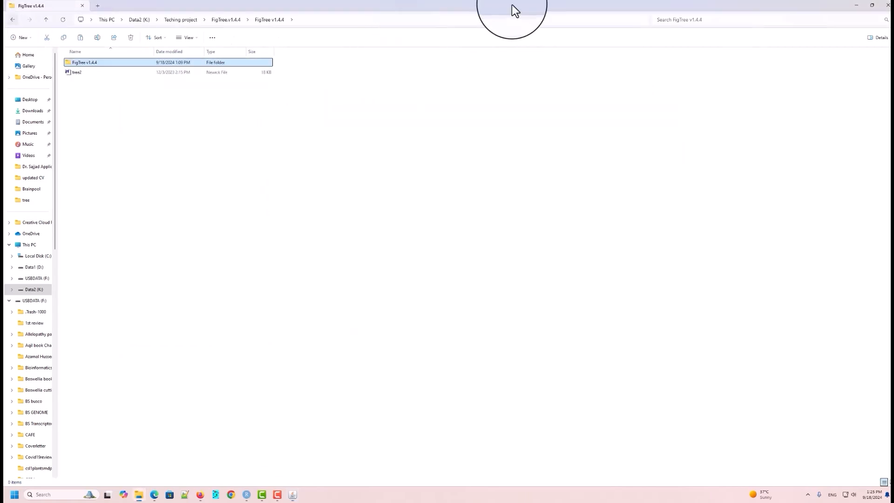
Open the tree2 Newick file from the Teching project FigTree.v1.4.4 folder in Notepad++, examine its contents full screen, and close the editor
drag(516, 6, 311, 17)
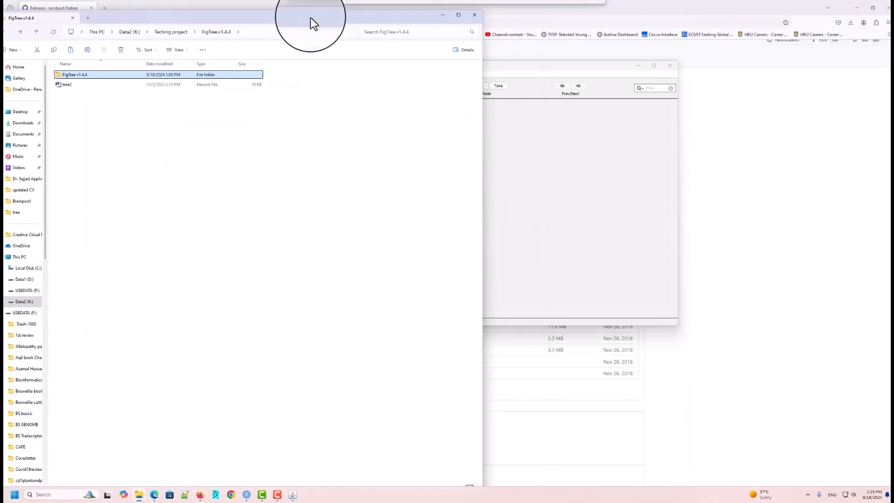
click(69, 86)
right_click(69, 85)
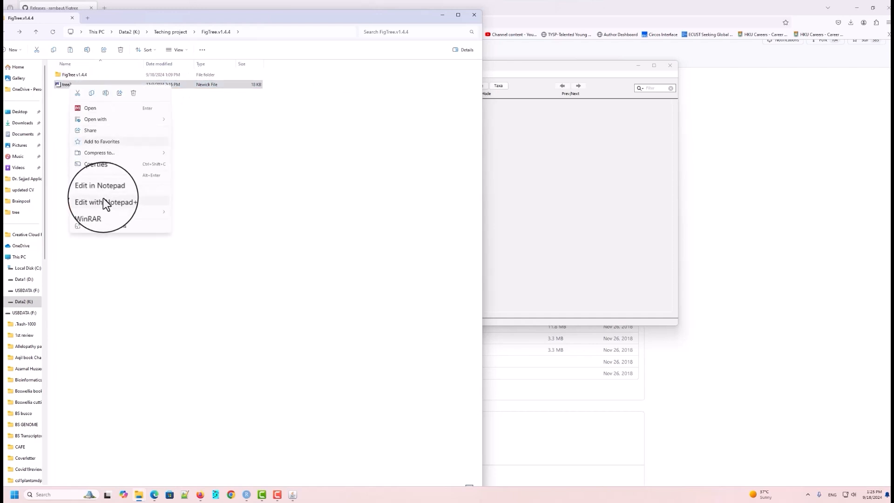
click(102, 198)
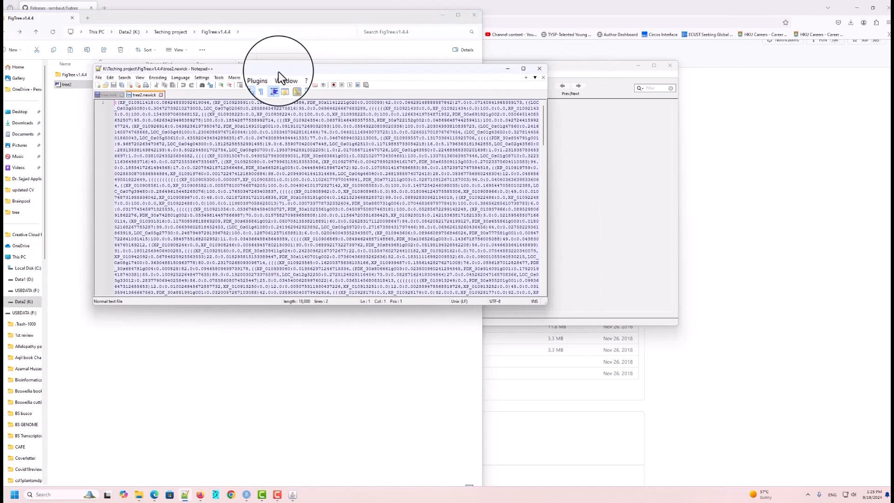
double_click(317, 70)
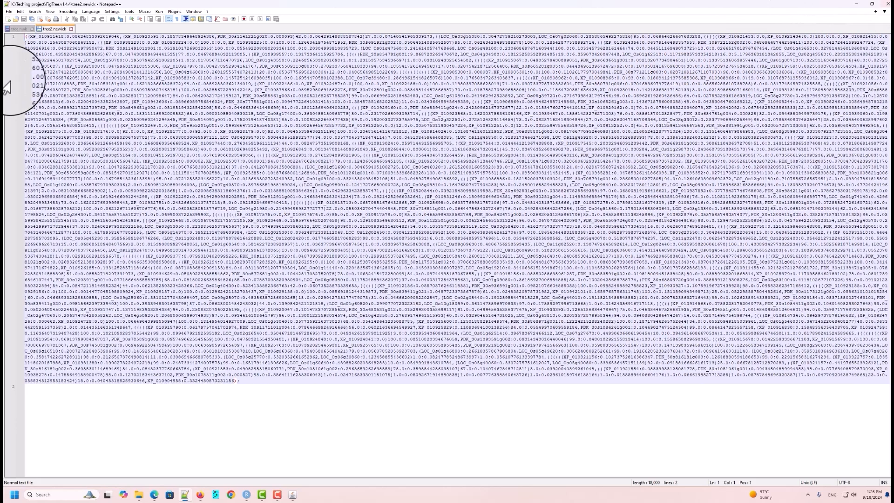
click(70, 29)
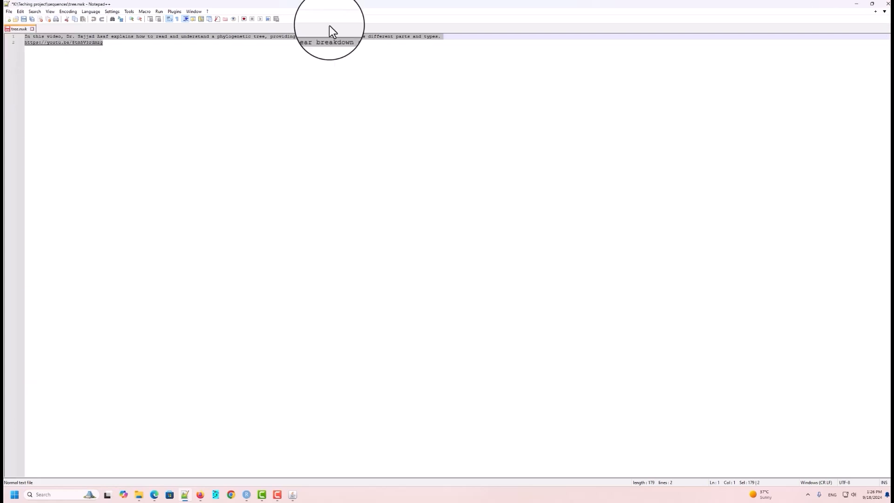
click(885, 4)
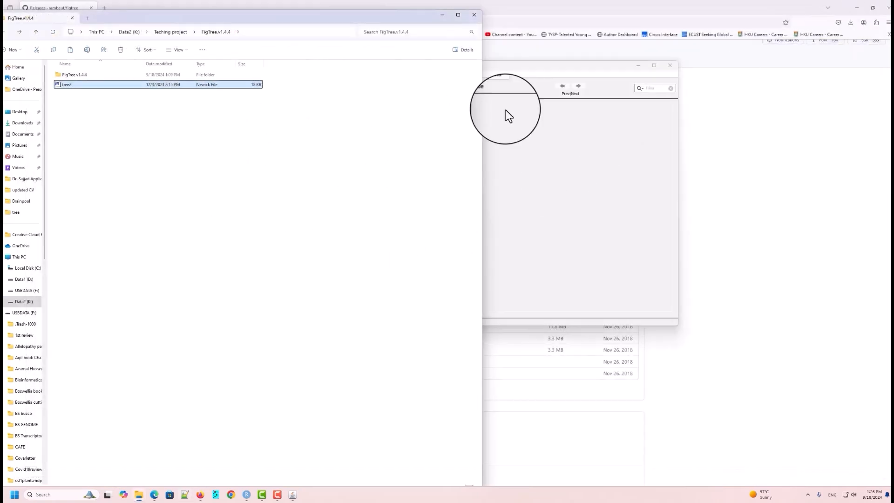
Start opening a tree file in FigTree and browse to Data2 (K:), Teching project, FigTree.v1.4.4
click(541, 66)
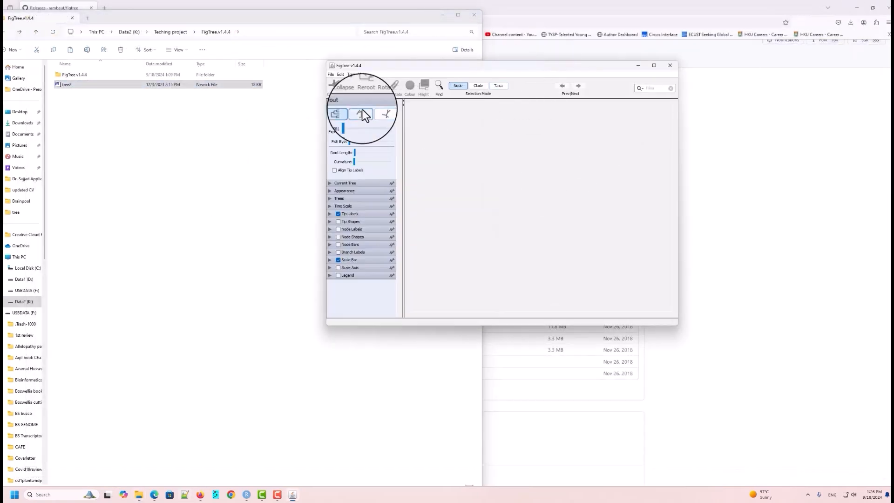
click(331, 75)
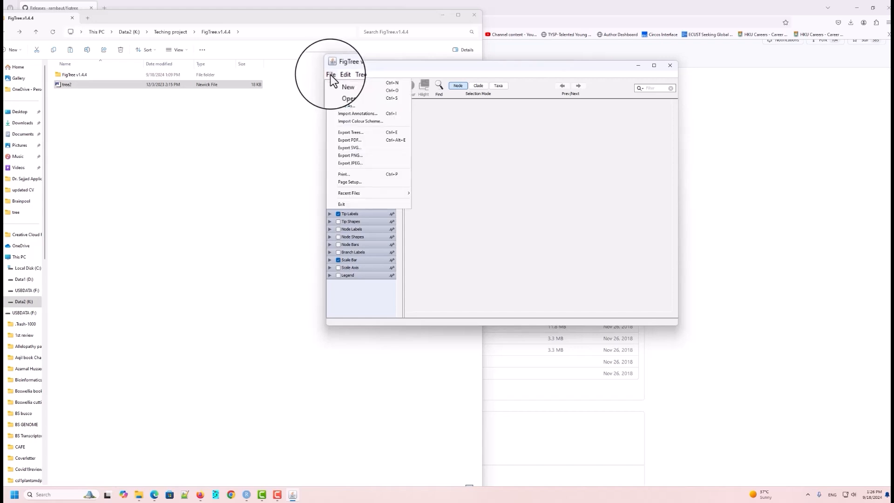
click(342, 90)
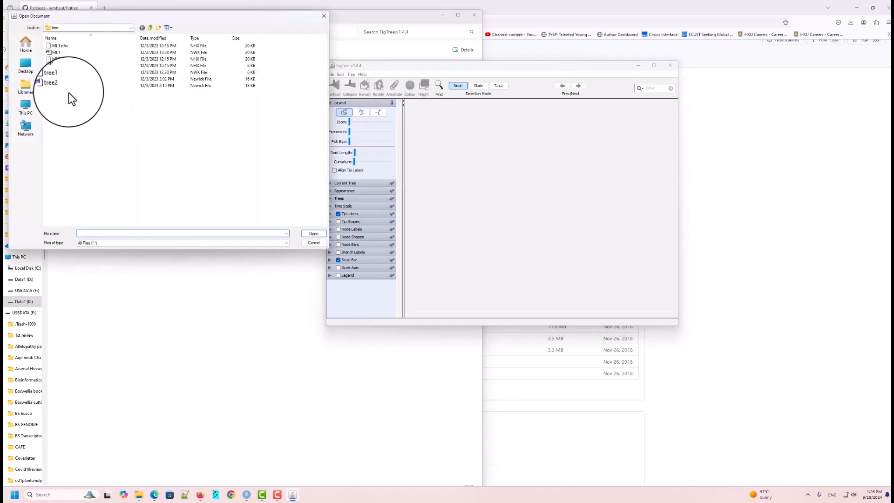
click(130, 28)
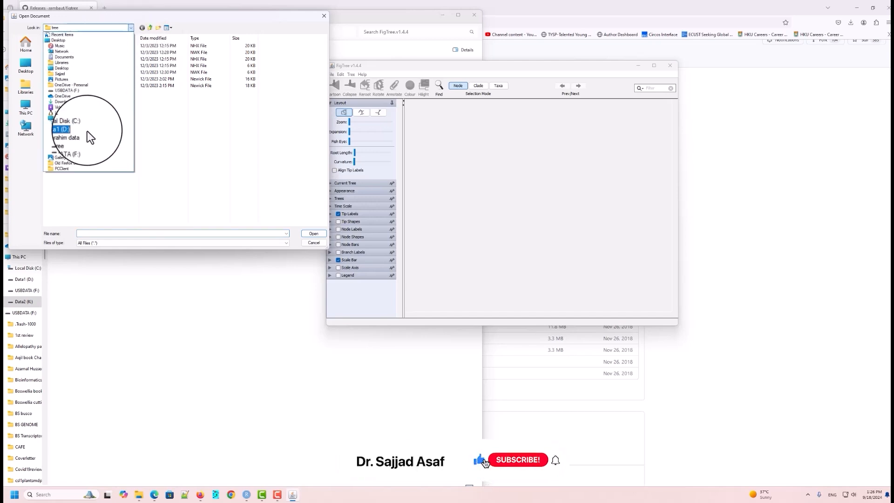
click(87, 130)
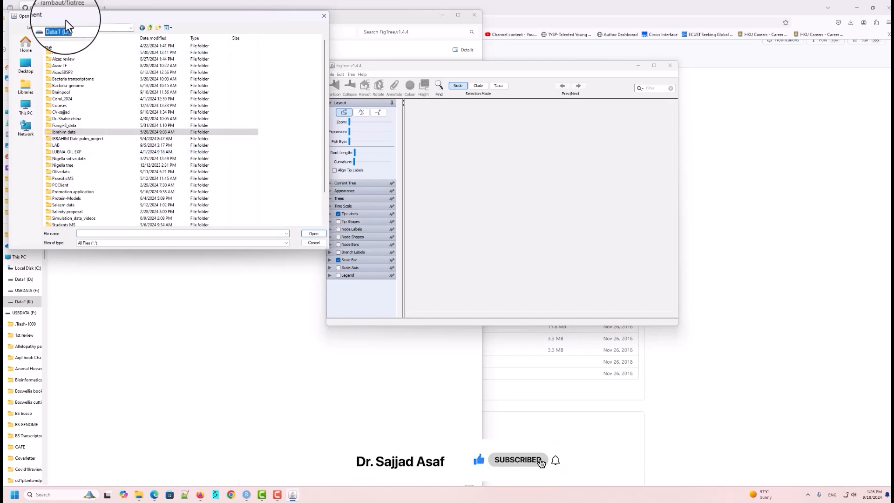
click(83, 31)
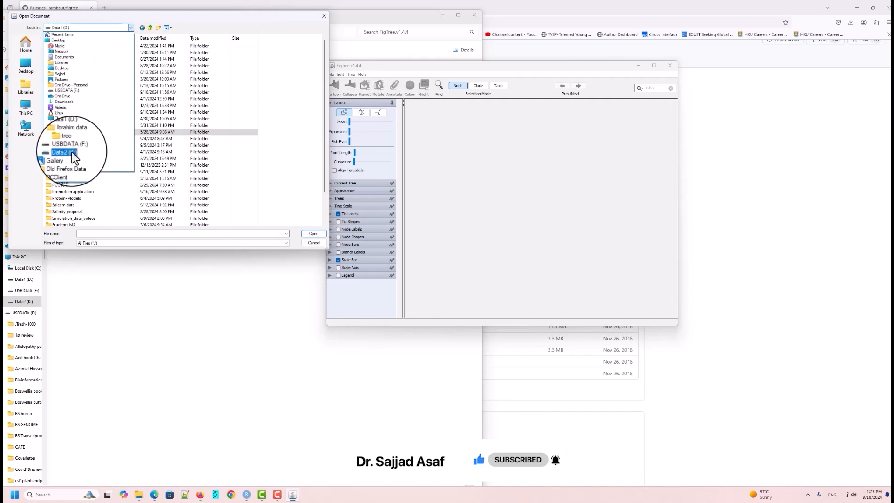
click(71, 152)
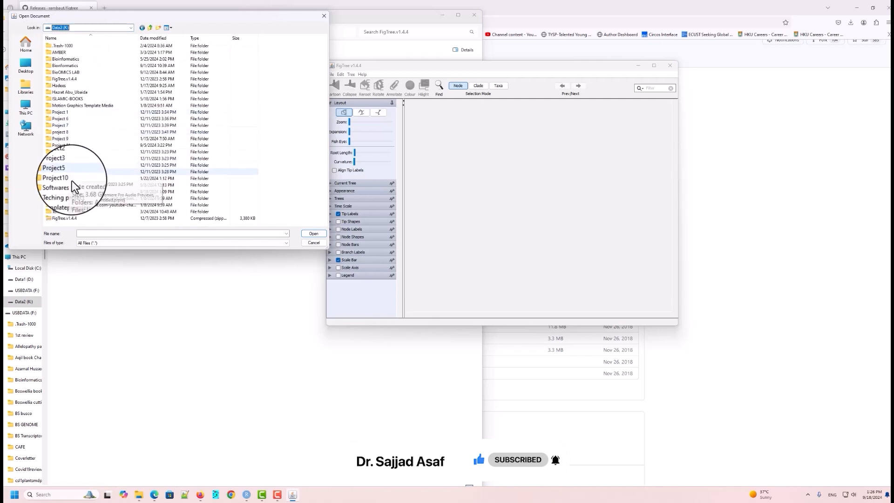
double_click(64, 194)
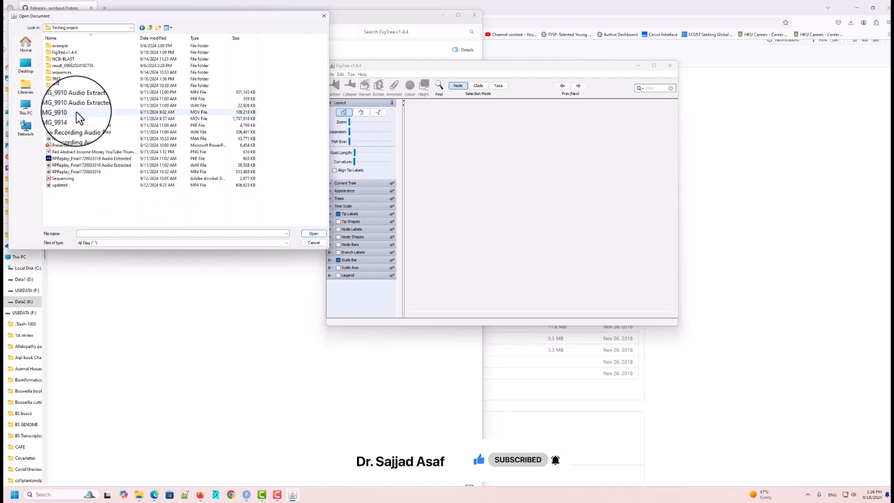
double_click(68, 53)
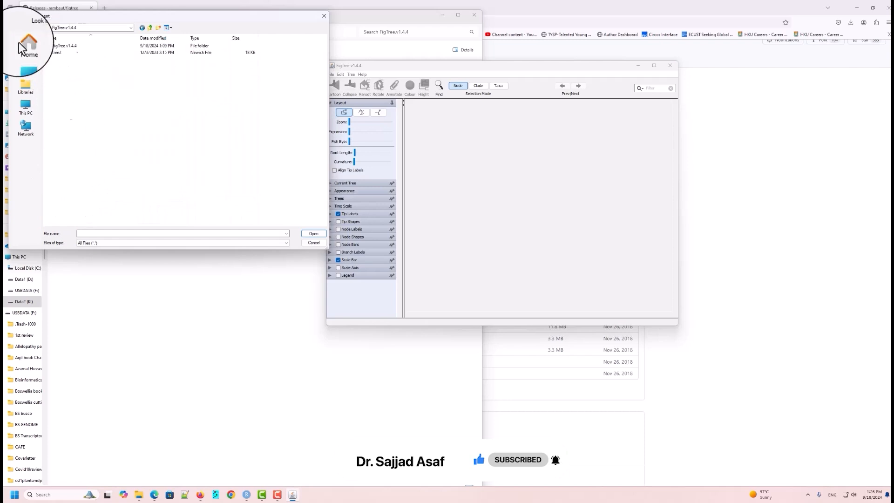
Load the tree2 Newick file with the default name for its node labels, and maximize the FigTree window
double_click(55, 54)
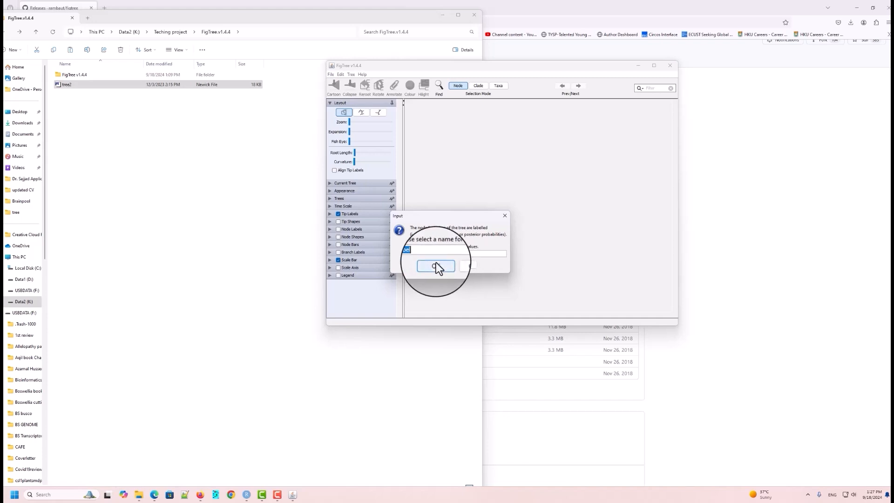
click(437, 265)
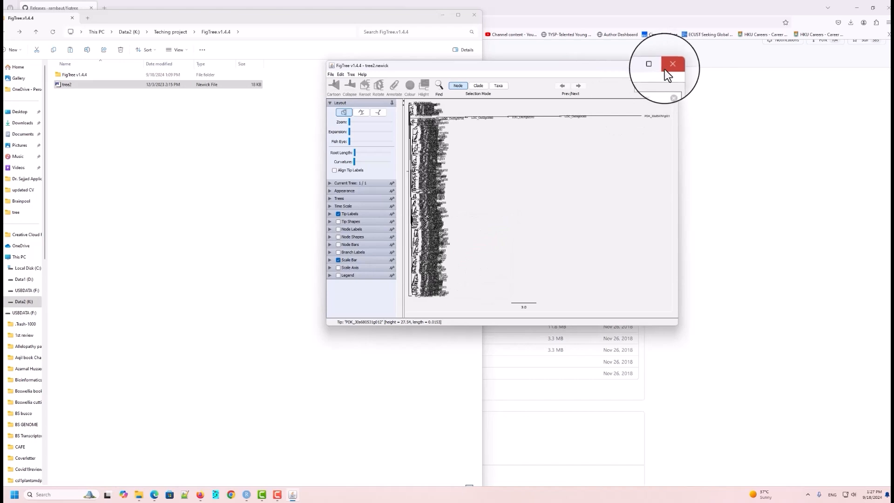
click(649, 64)
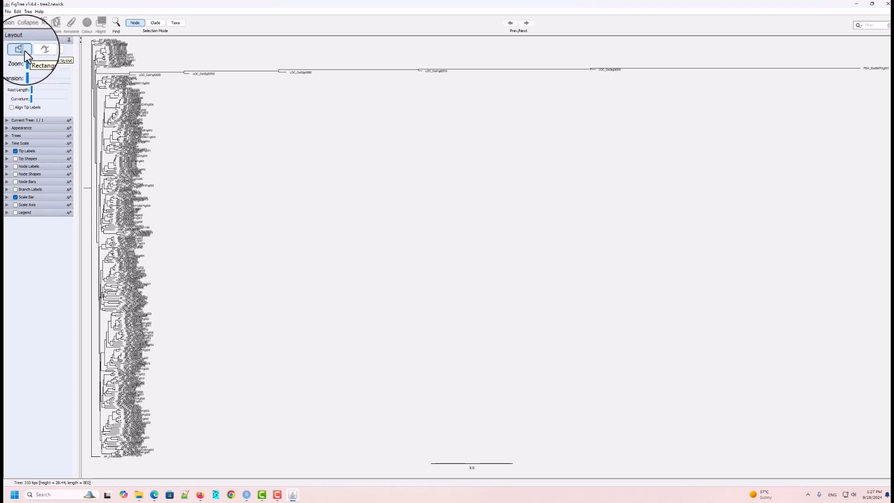
Preview the tree in the polar and radial layouts, and return to the rectangular layout
click(37, 49)
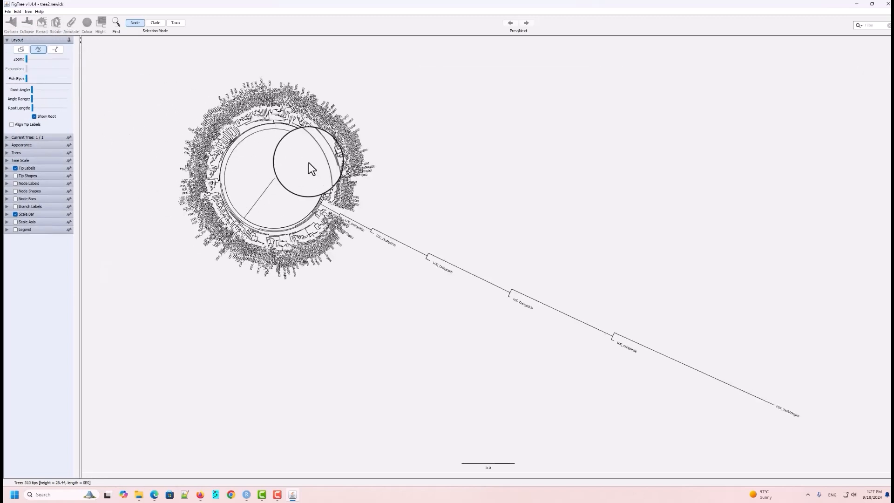
click(55, 50)
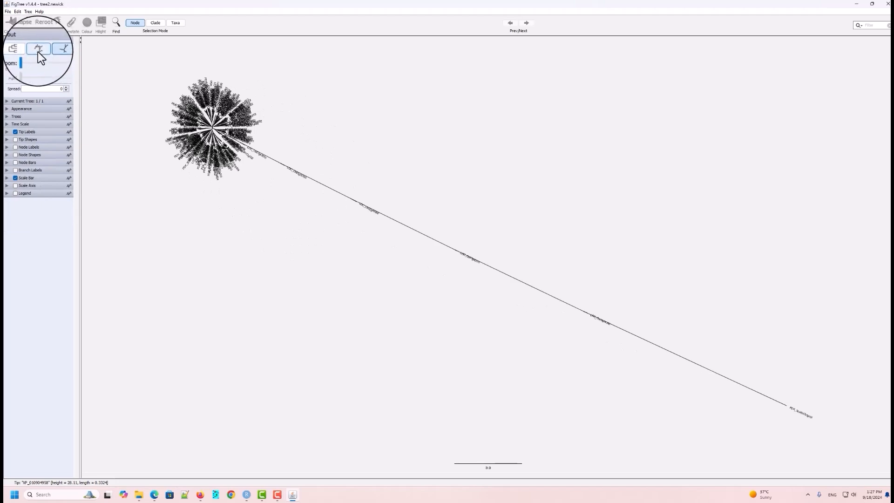
click(38, 51)
click(29, 52)
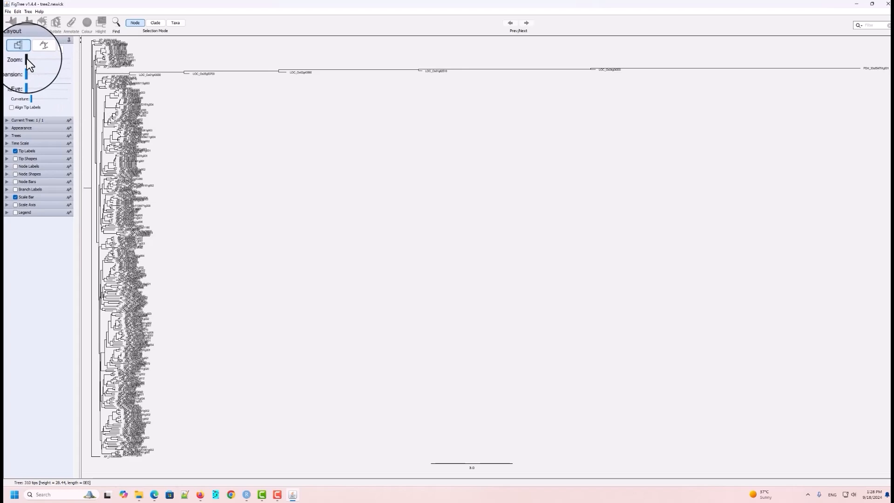
Test the tree's zoom and fish-eye adjustments, reset both, and reduce the root length to its minimum
drag(27, 59, 27, 58)
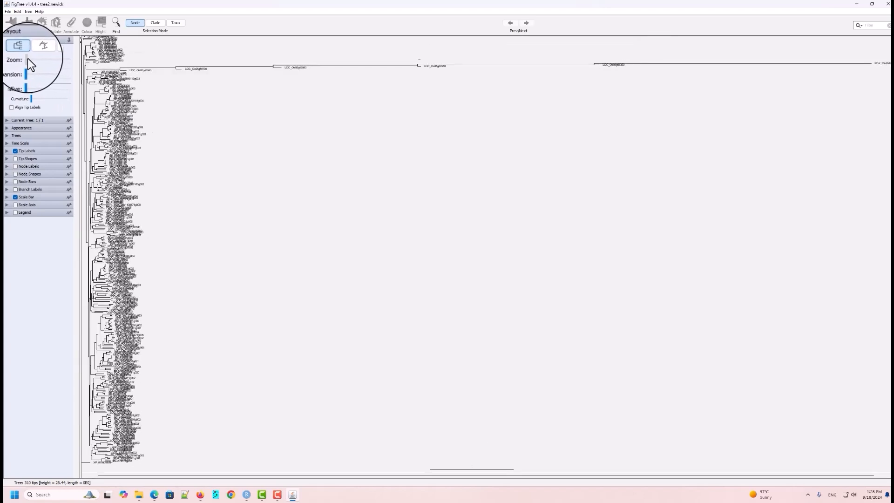
drag(25, 59, 27, 79)
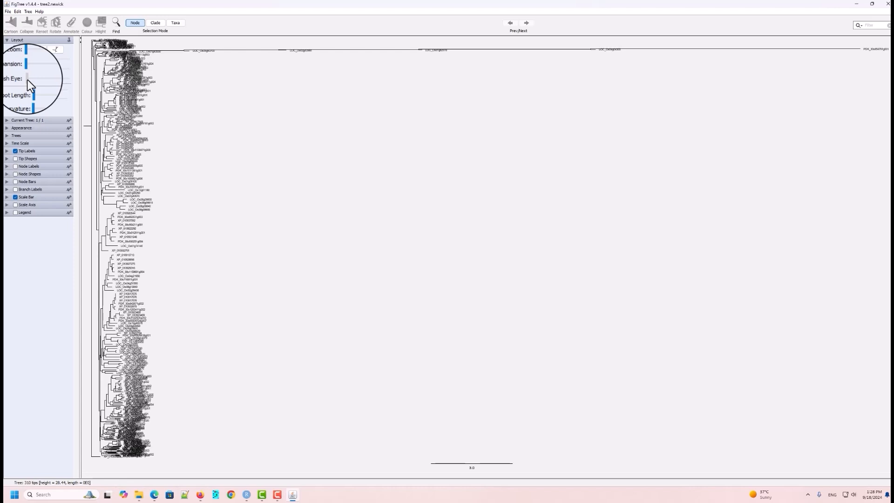
click(27, 78)
drag(27, 78, 23, 81)
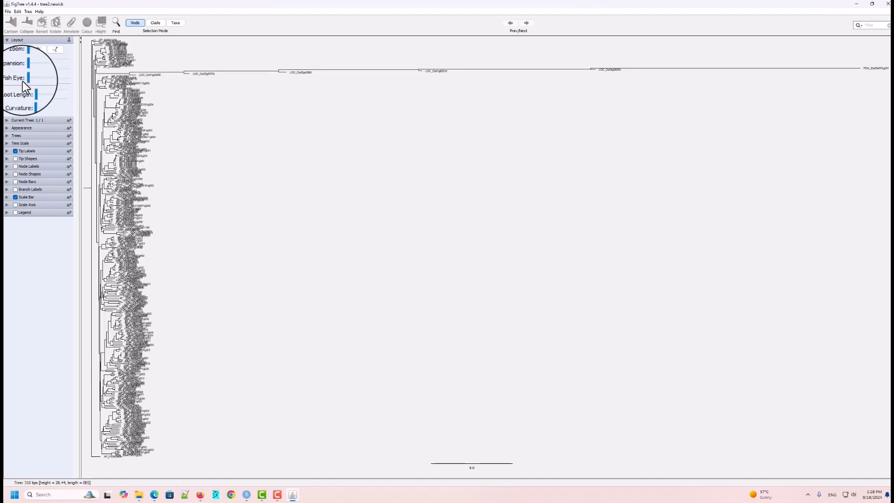
mouse_move(32, 91)
mouse_down()
mouse_move(47, 90)
mouse_move(29, 93)
mouse_up()
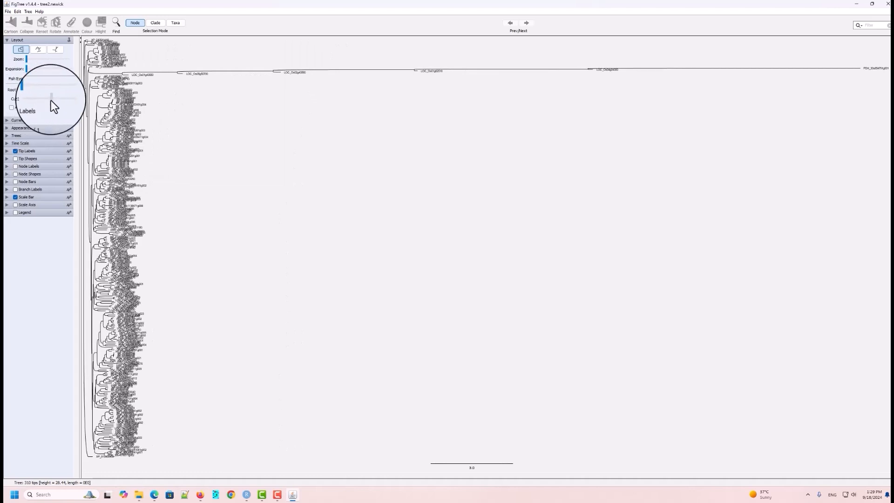
Look at the Current Tree settings and set the branch line weight to 3 in the Appearance settings
click(7, 116)
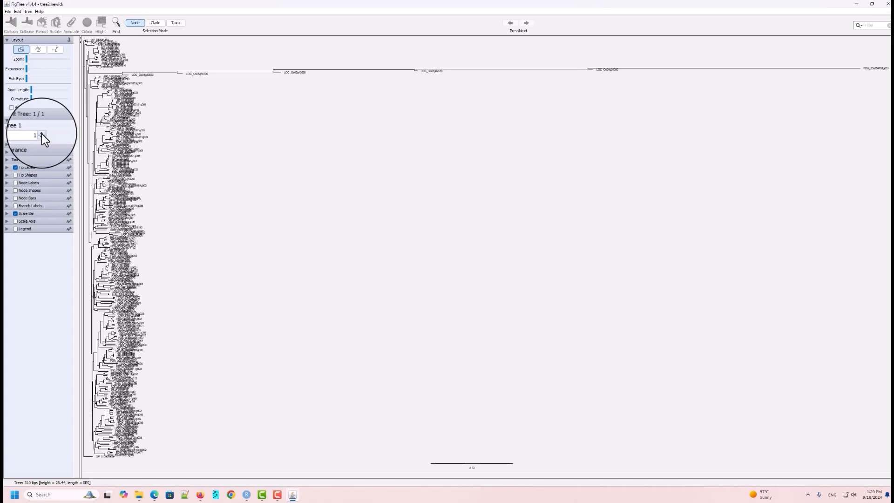
click(7, 146)
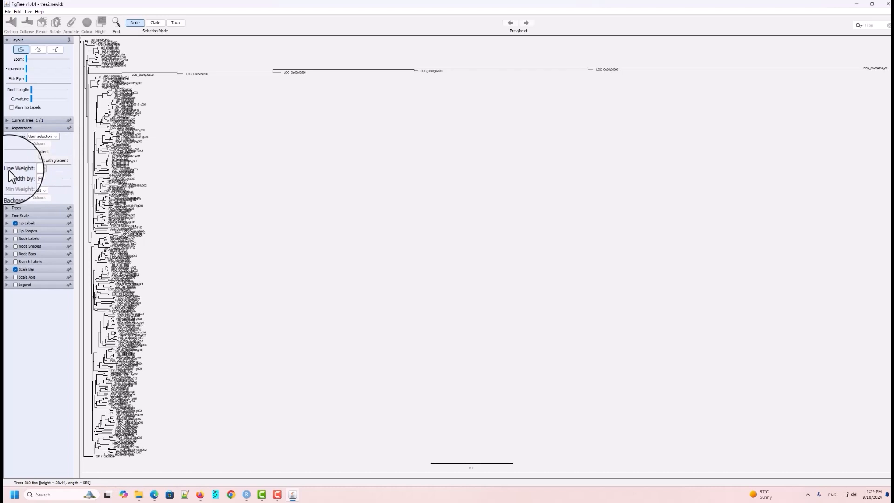
click(43, 168)
click(44, 168)
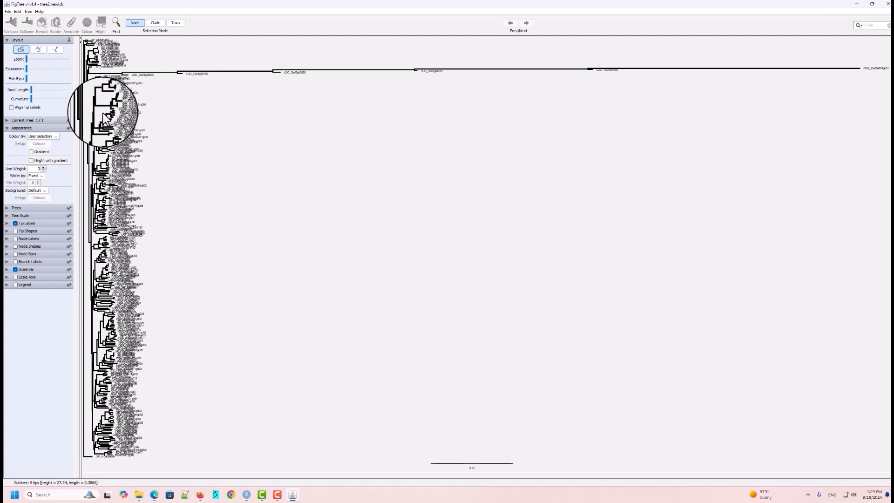
click(6, 129)
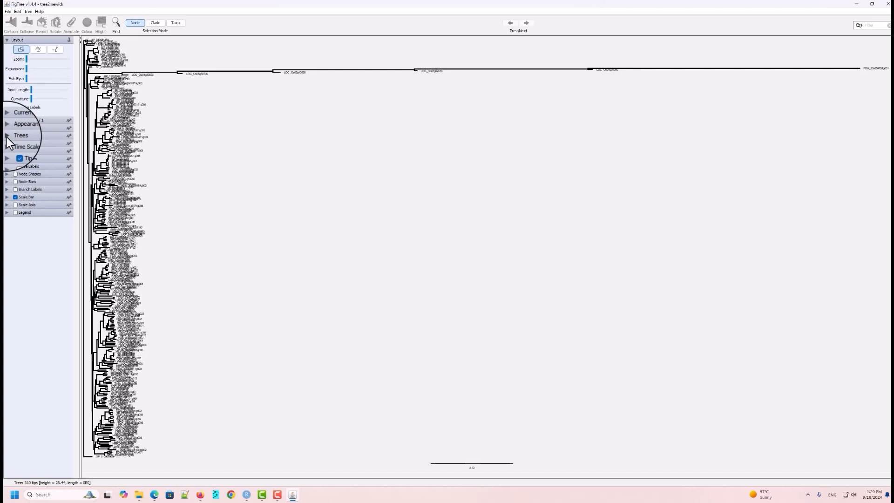
Turn on branch transformation for the tree and set the transform type to proportional
click(7, 136)
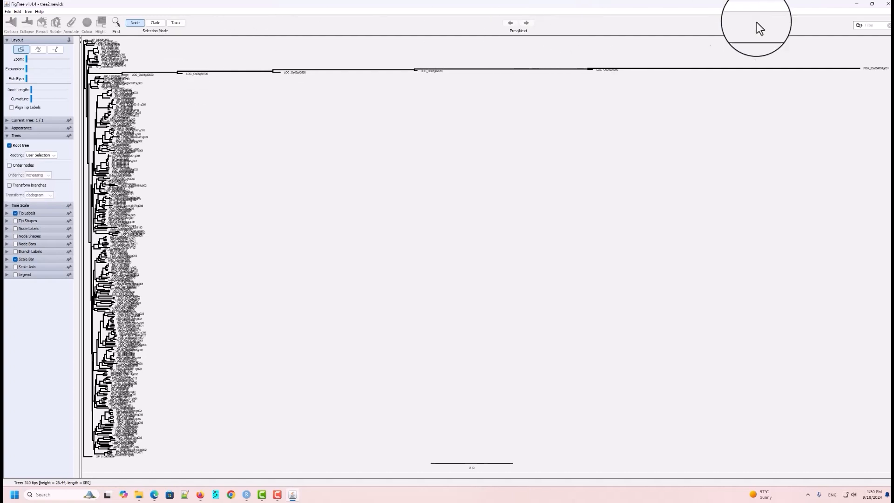
click(9, 186)
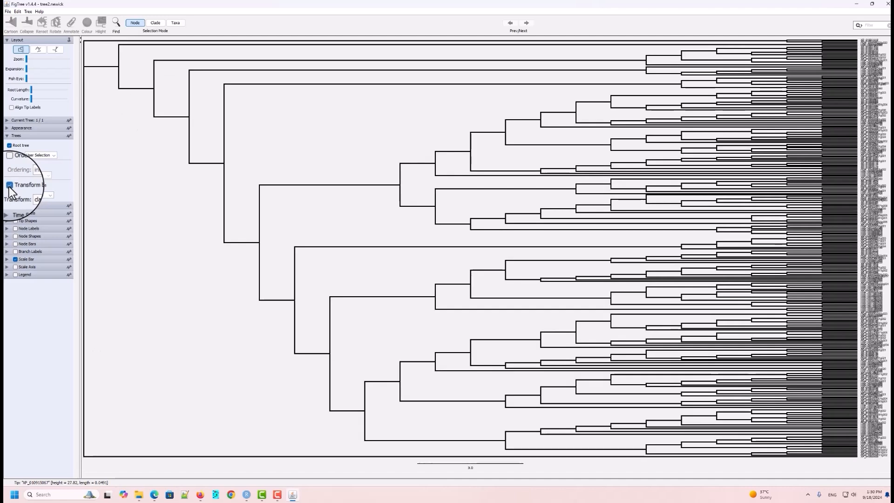
click(49, 194)
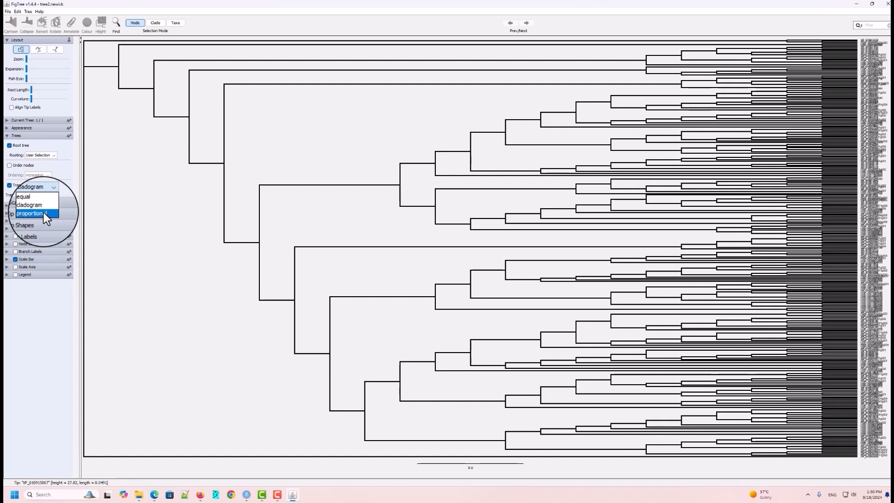
click(43, 212)
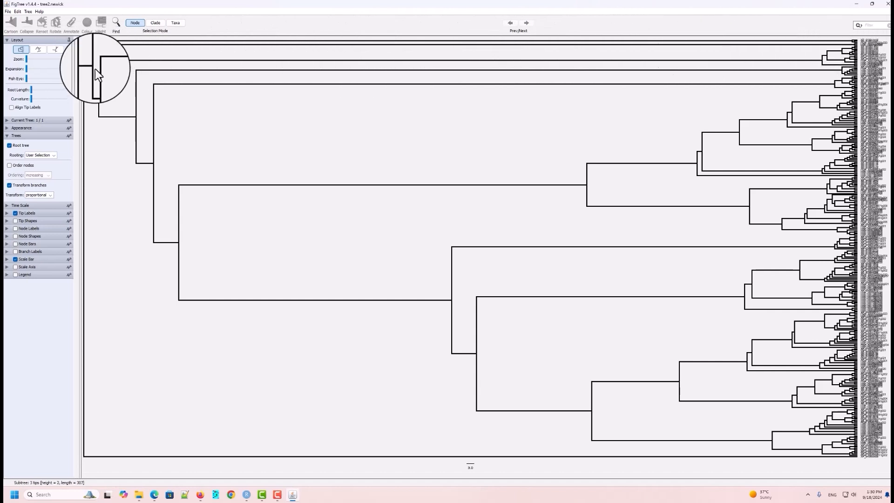
Turn on node ordering, try the decreasing order, and set the ordering back to increasing
click(9, 166)
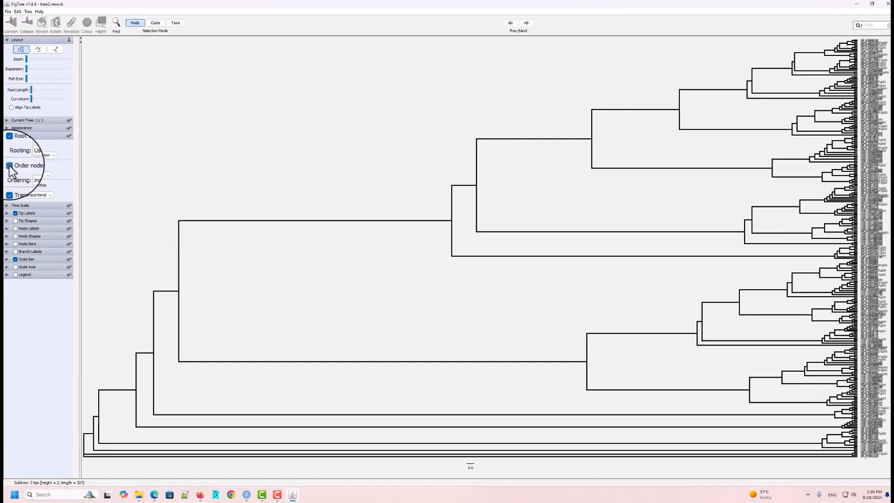
click(47, 177)
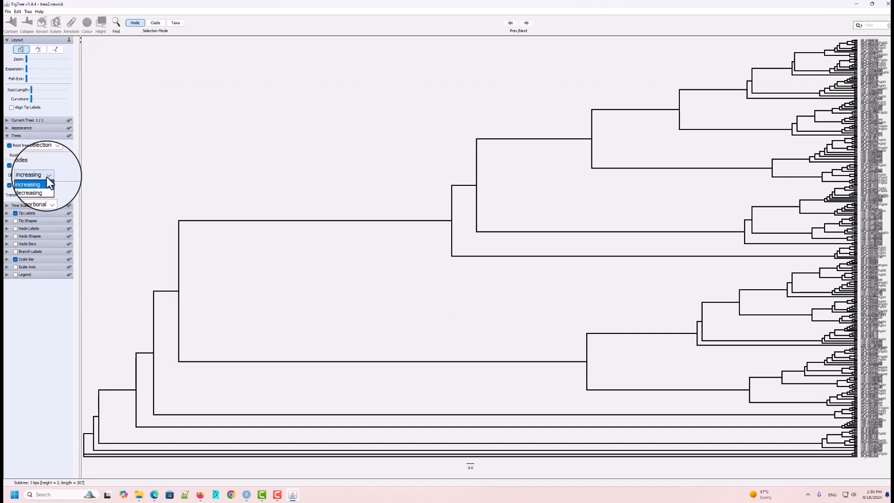
click(48, 177)
click(49, 177)
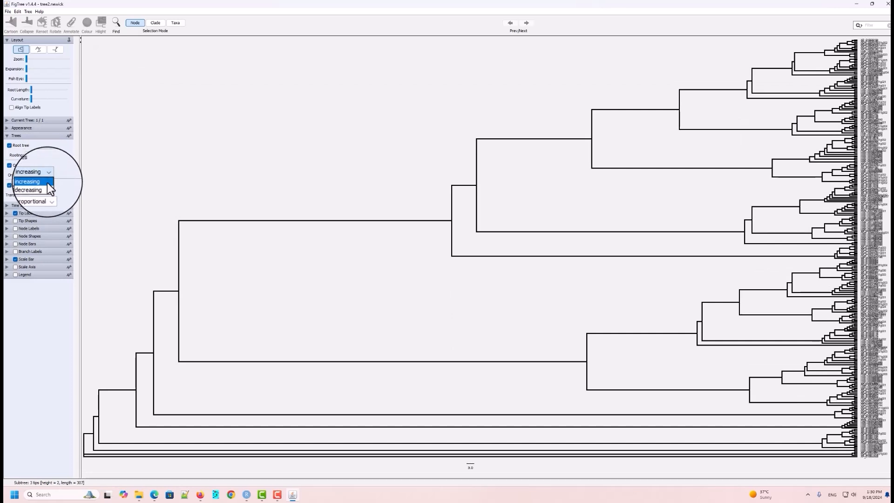
key(Down)
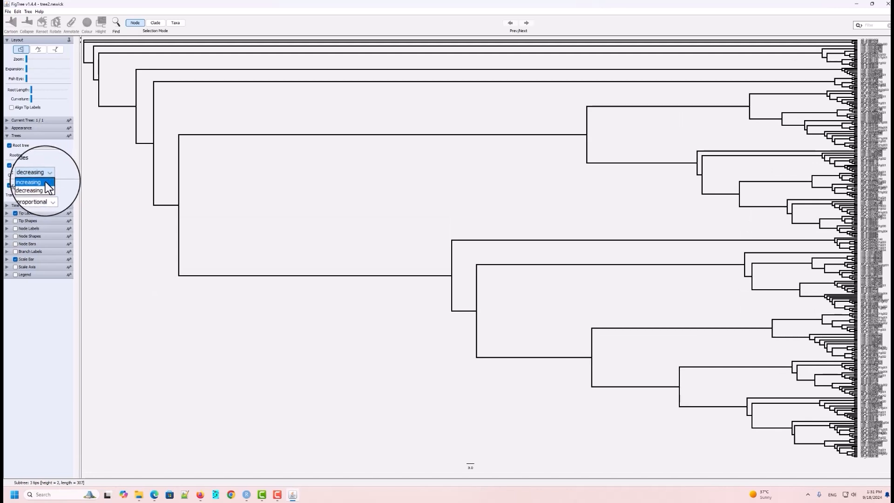
click(46, 182)
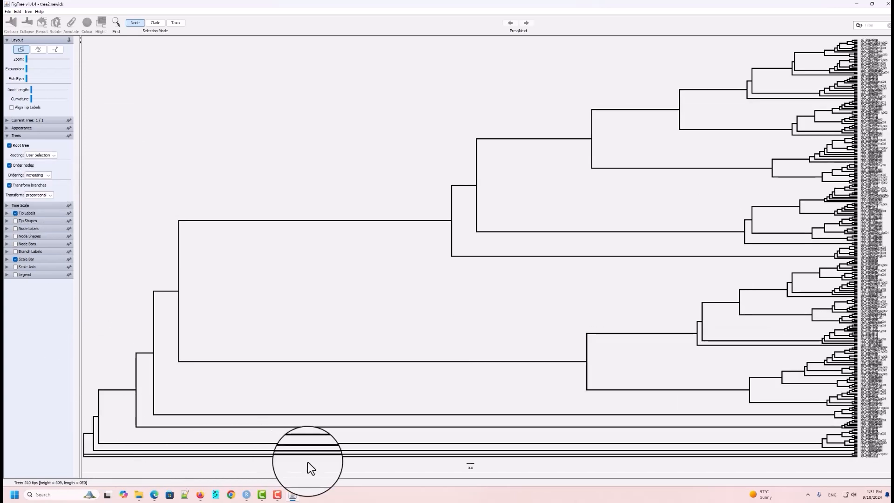
Collapse the Trees settings and look over the Time Scale options
click(7, 136)
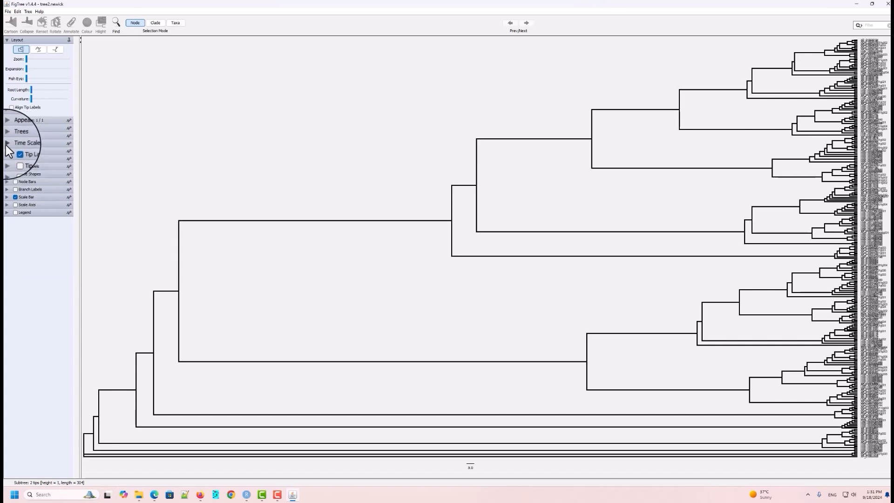
click(6, 144)
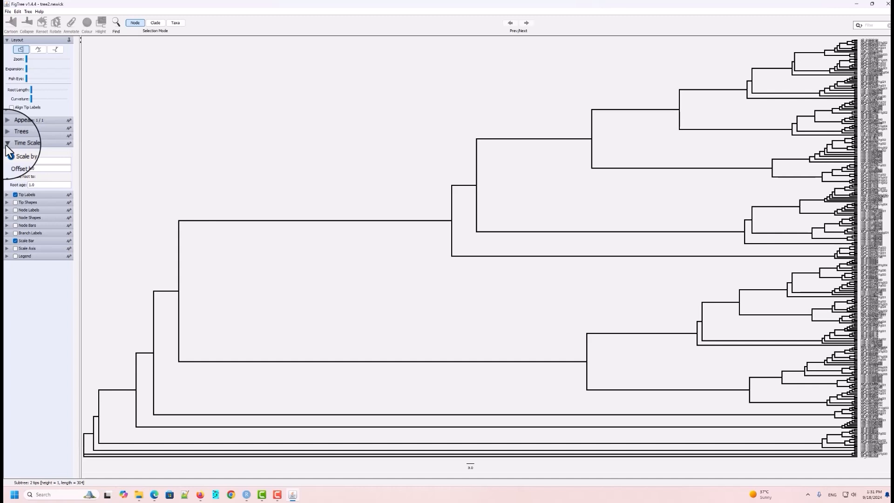
click(6, 144)
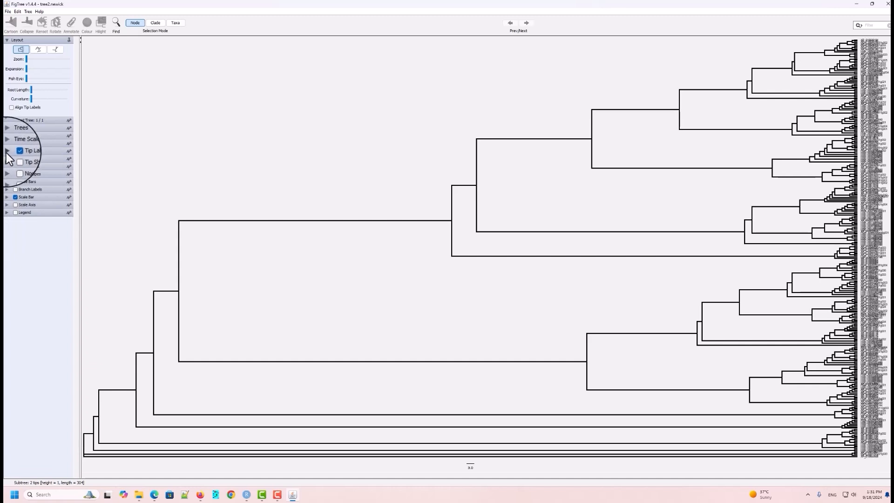
Set the tip labels' font size to 16 and look over the font options without applying a change
click(7, 151)
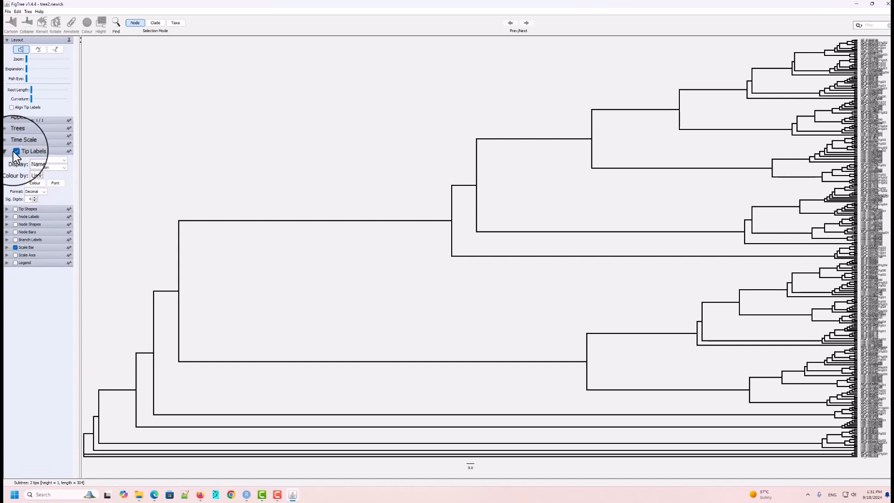
click(40, 174)
click(40, 175)
click(40, 175)
click(40, 174)
click(40, 174)
click(40, 174)
click(40, 174)
click(40, 174)
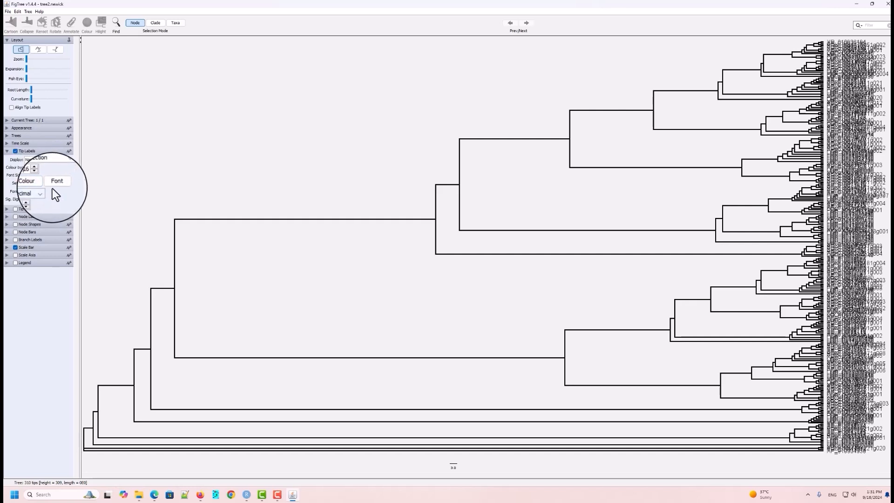
click(55, 183)
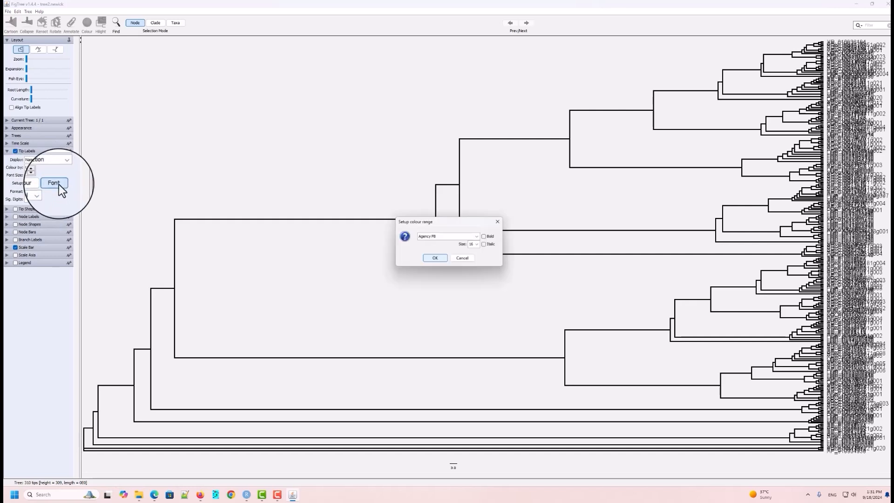
click(464, 258)
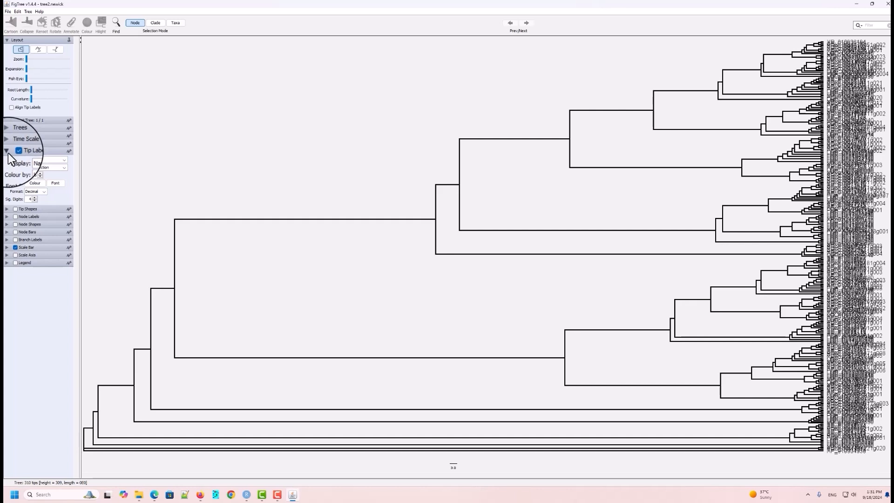
Reduce the tip labels' font size to 12 and collapse the Tip Labels settings
click(40, 177)
click(40, 177)
click(40, 177)
click(40, 176)
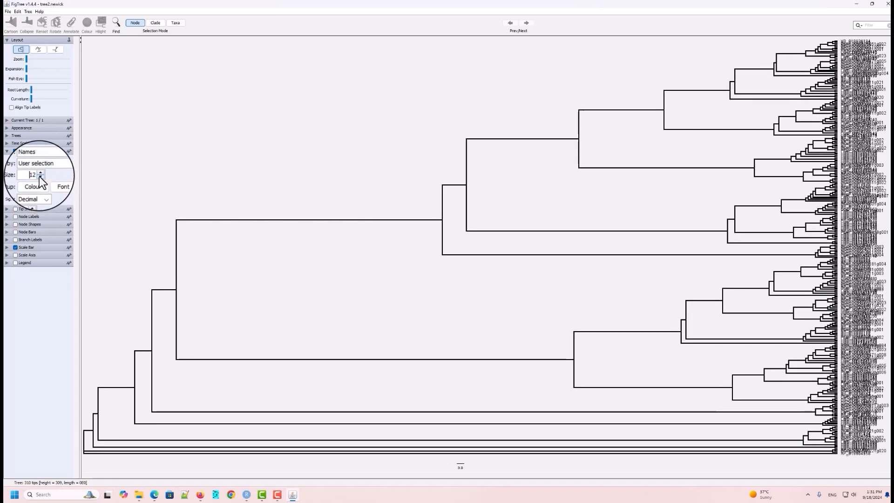
click(6, 151)
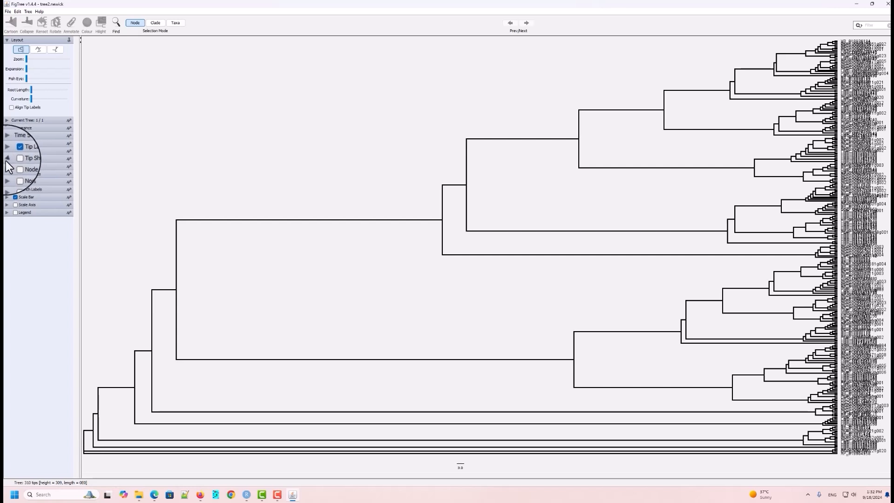
Turn on tip shapes for the tree and collapse their settings
click(6, 159)
click(16, 159)
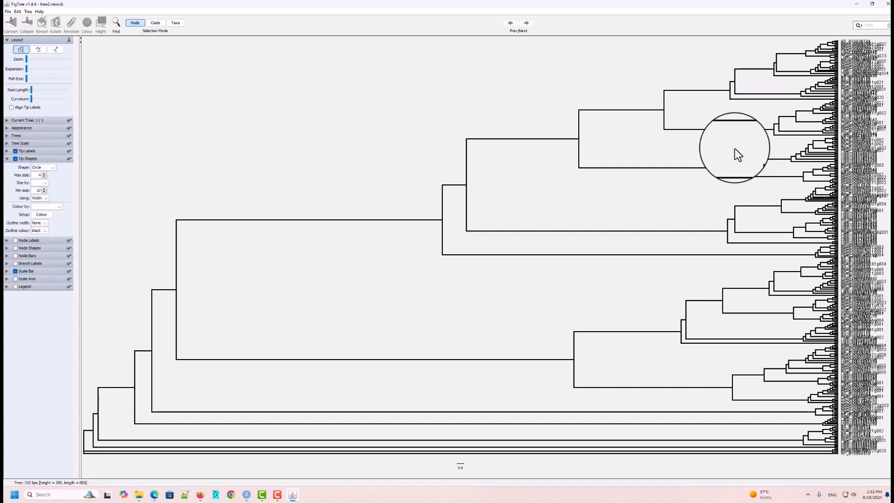
click(7, 159)
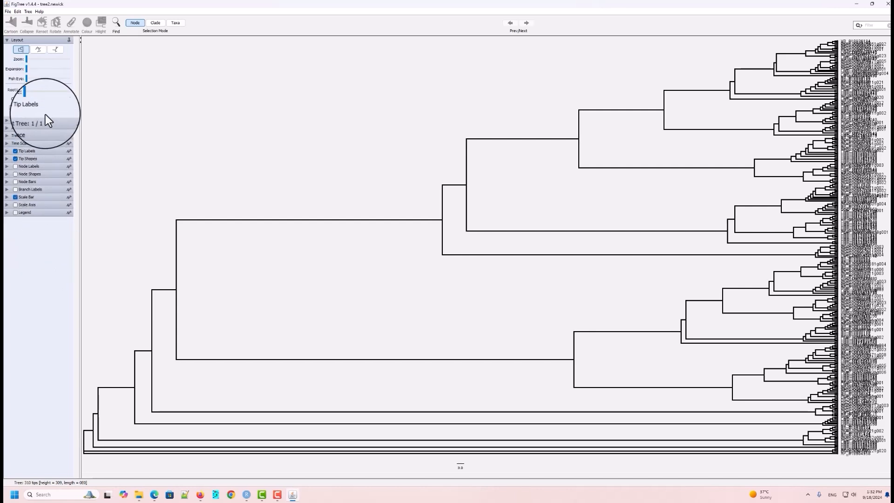
Switch the tree to the polar layout at a larger size and look over the Appearance settings
click(39, 51)
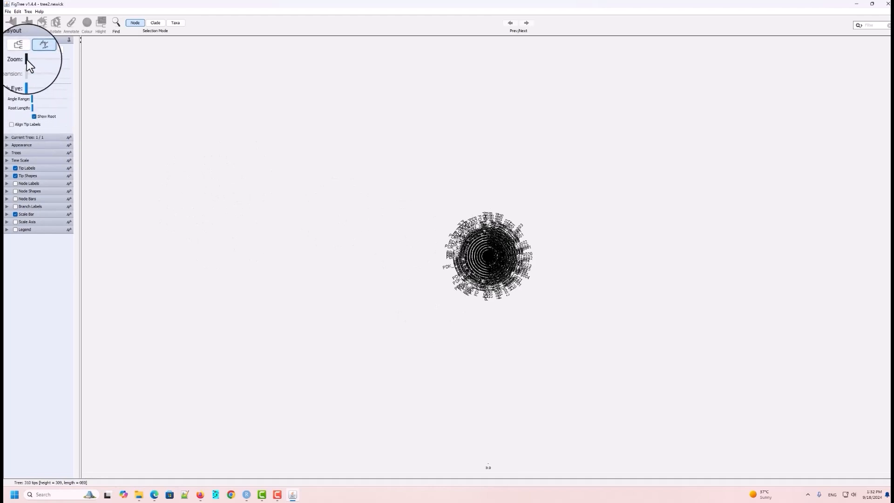
drag(27, 60, 31, 60)
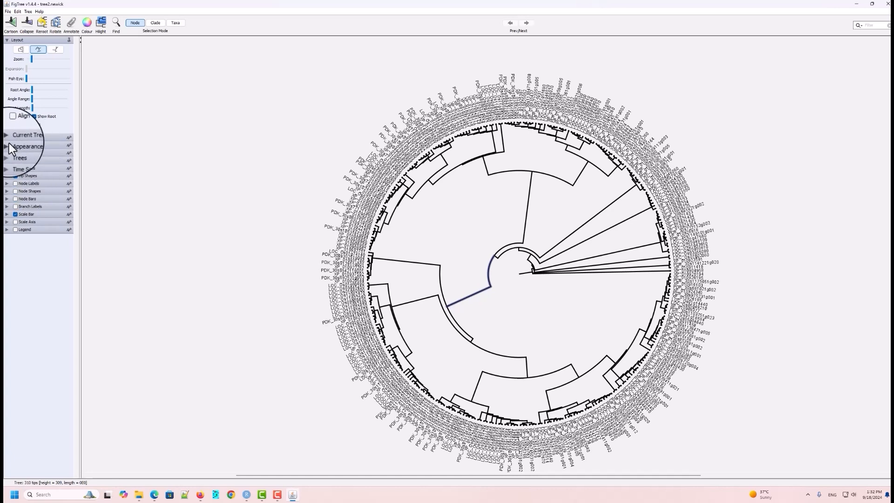
click(8, 146)
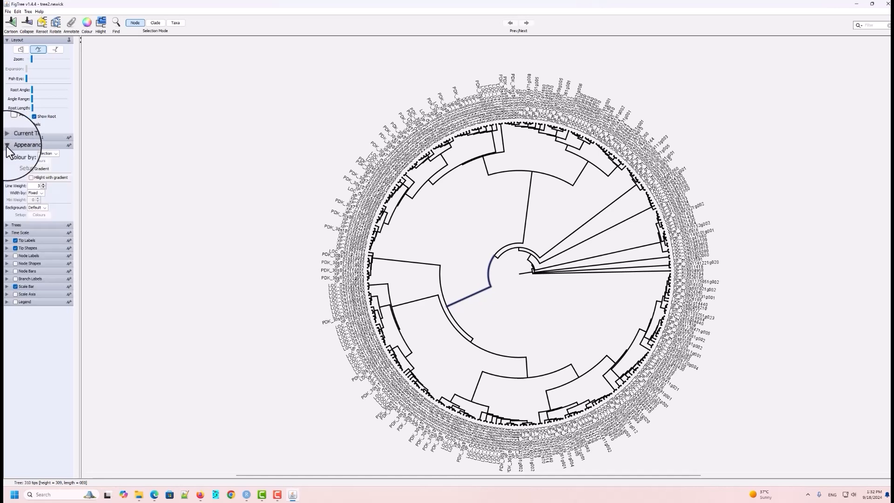
click(7, 146)
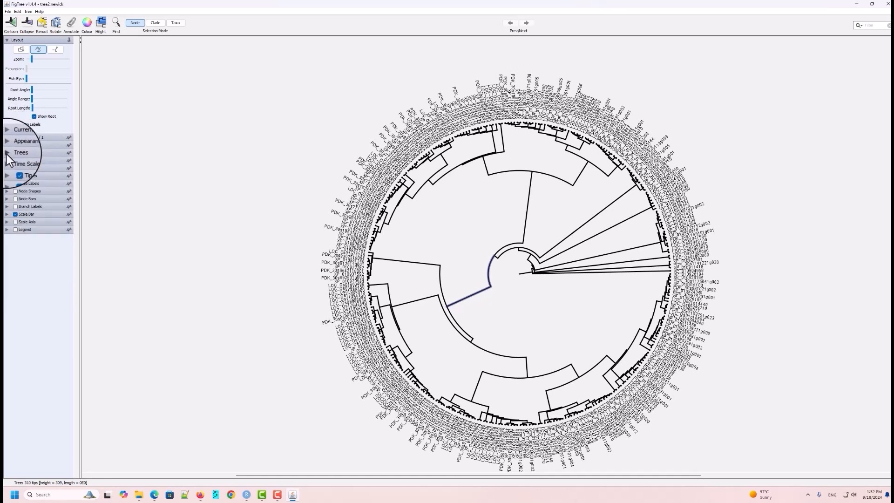
Change the branch transform to cladogram, fit the circular tree in view, and collapse the Trees settings
click(7, 154)
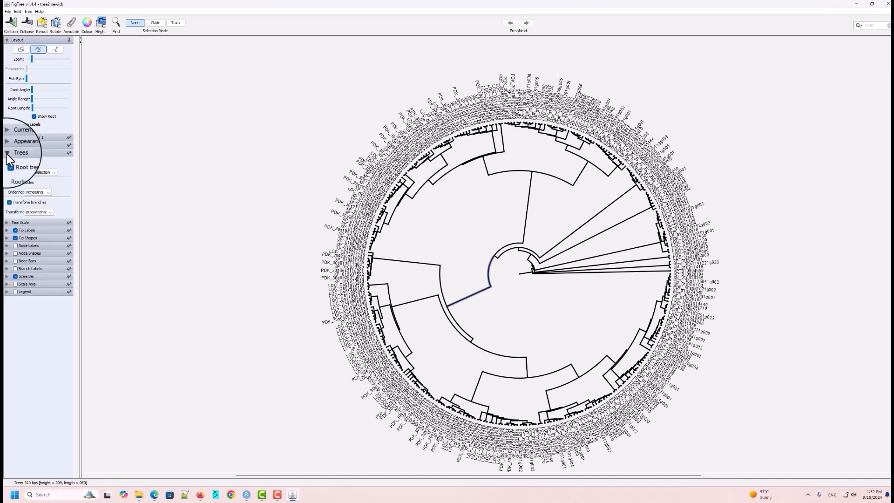
click(51, 213)
click(45, 225)
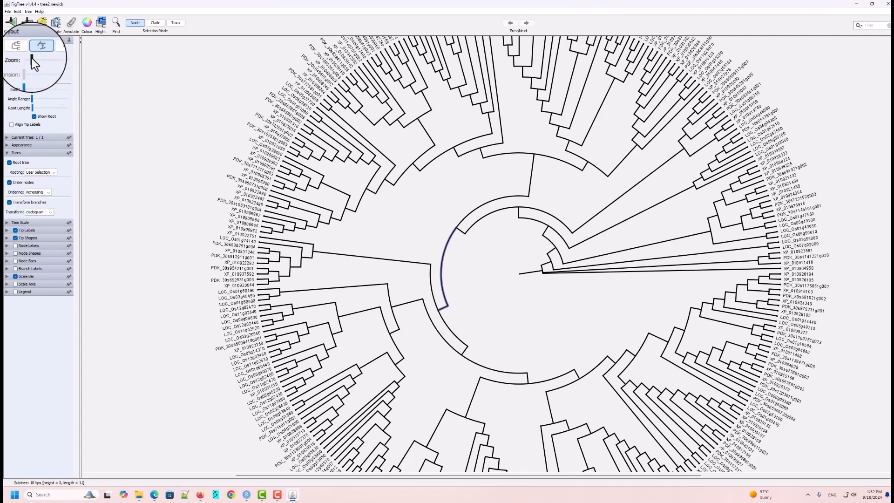
drag(32, 59, 28, 60)
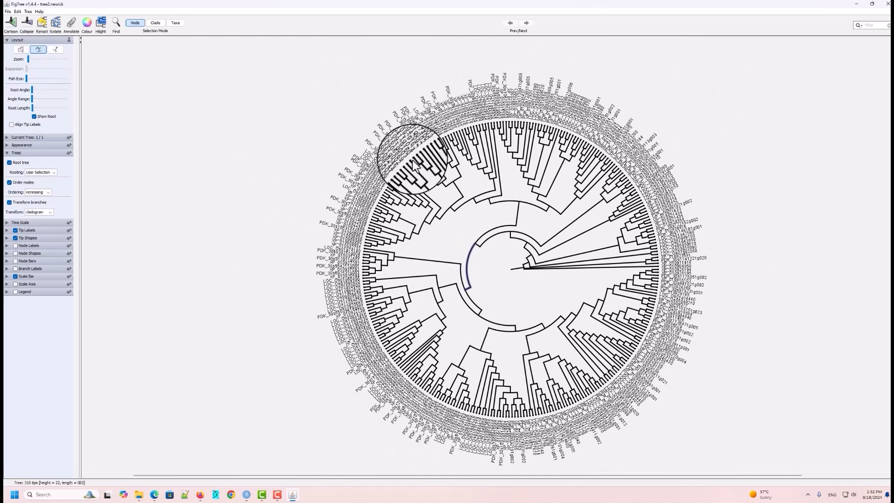
click(558, 295)
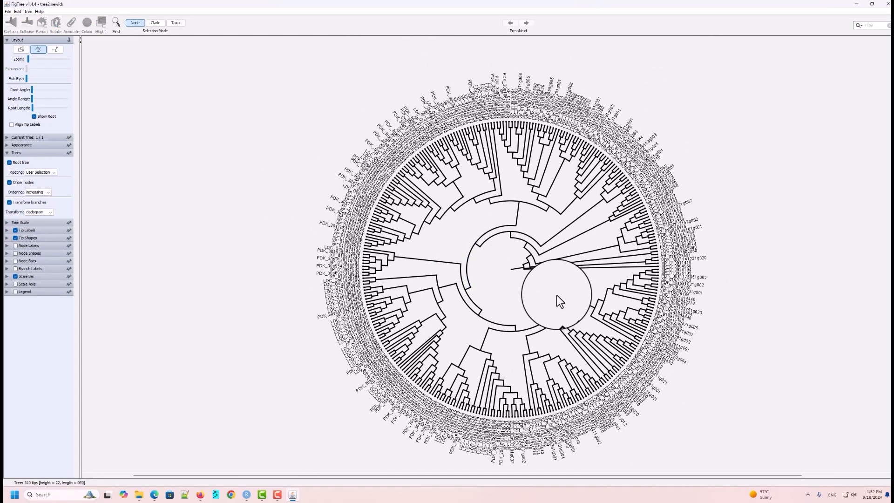
click(8, 152)
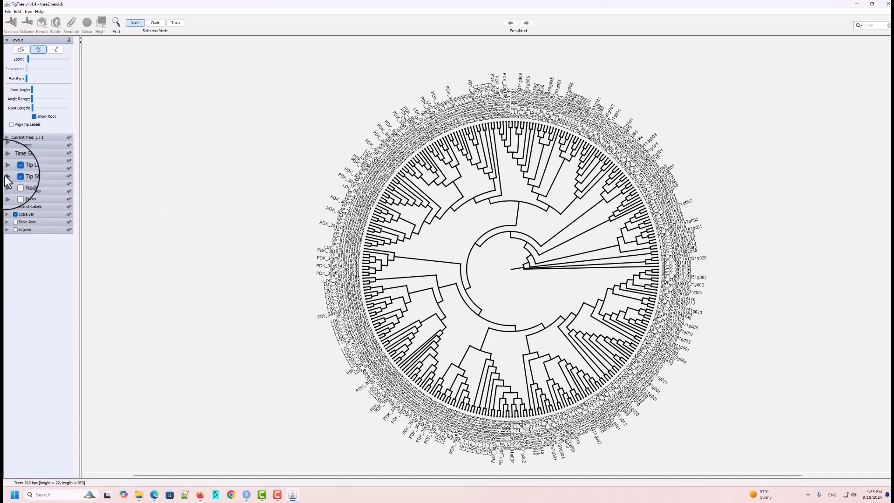
Increase the tip labels' font size to 15 on the circular tree
click(7, 168)
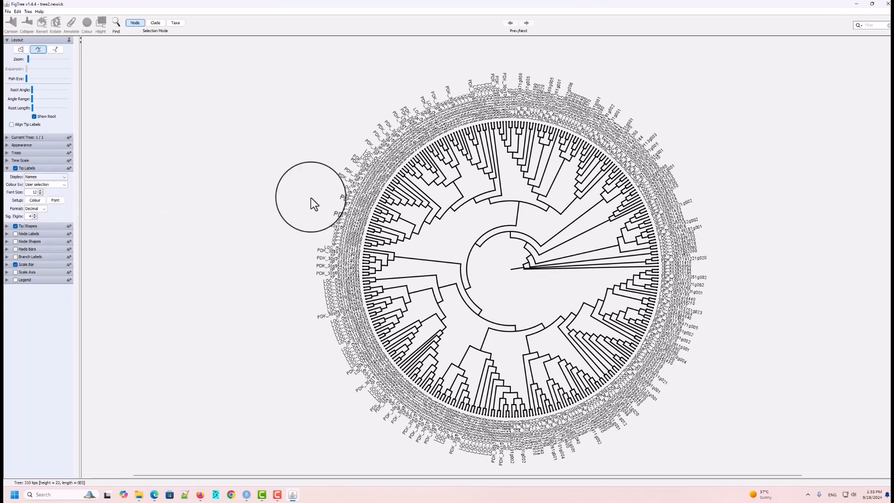
click(40, 191)
click(41, 191)
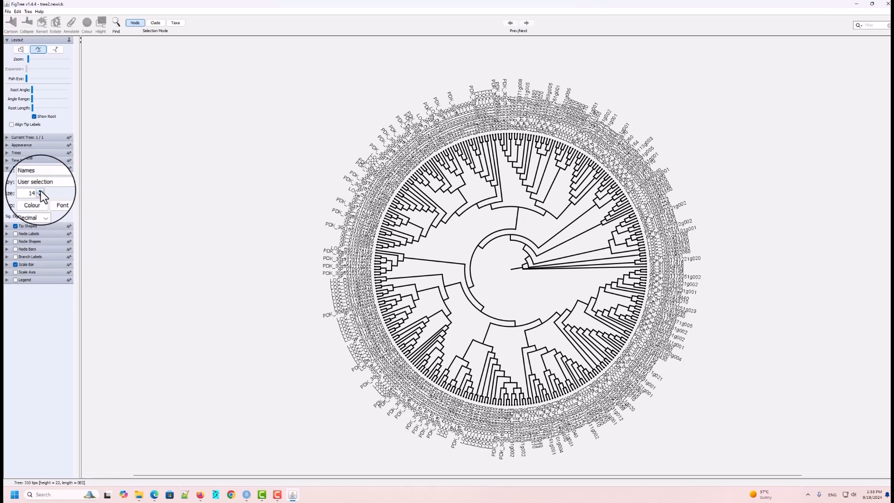
click(40, 191)
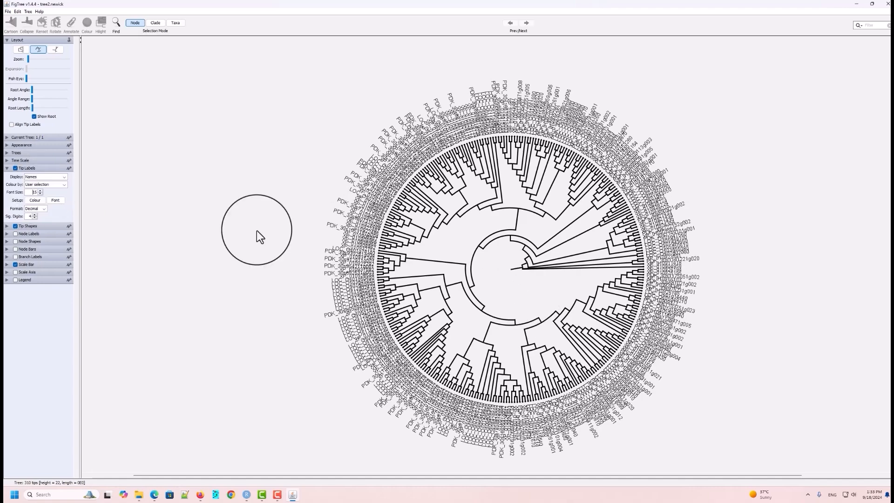
Set the tip labels' font size to 11 so they fit around the circular tree, and collapse the Tip Labels settings
drag(29, 60, 30, 59)
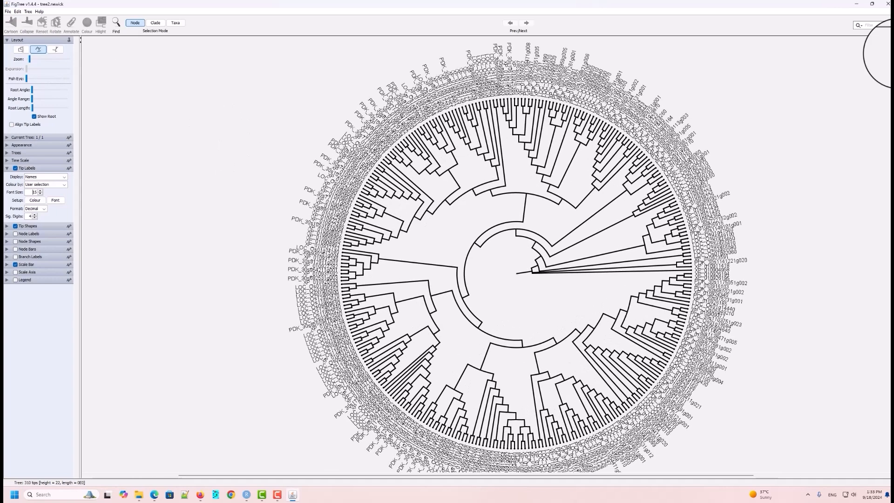
drag(892, 123, 893, 139)
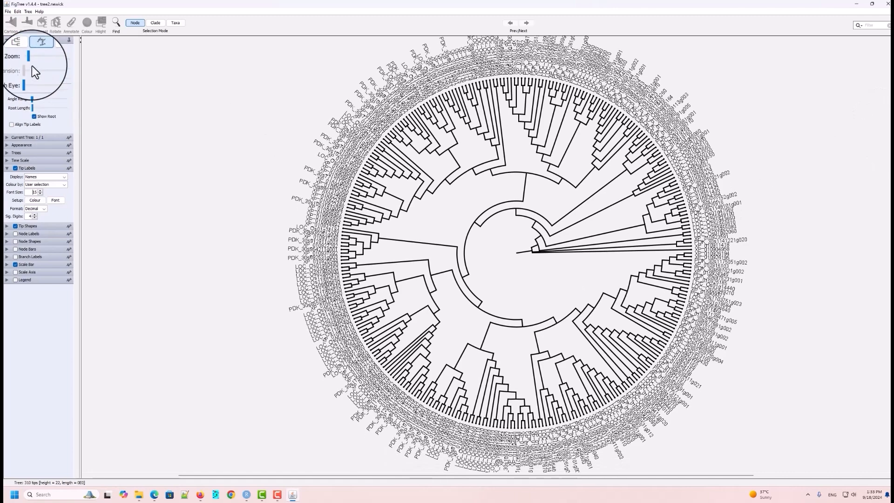
drag(30, 61, 27, 62)
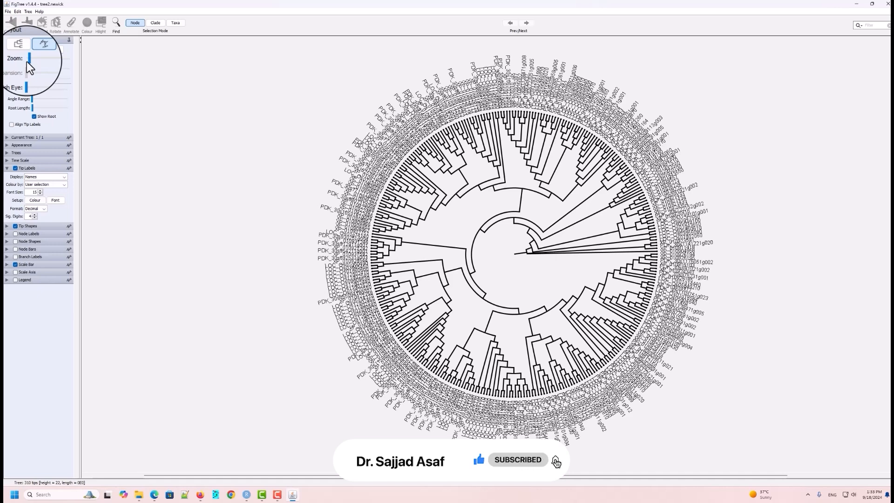
click(40, 195)
click(40, 195)
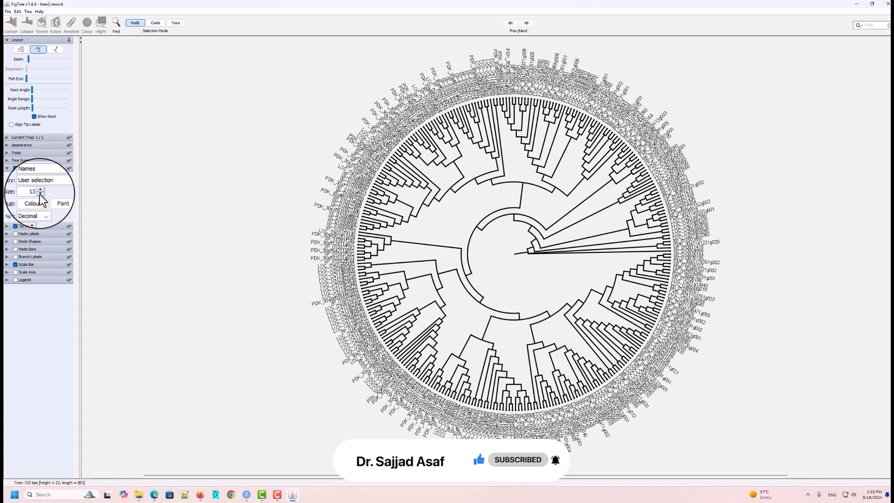
click(40, 195)
click(40, 194)
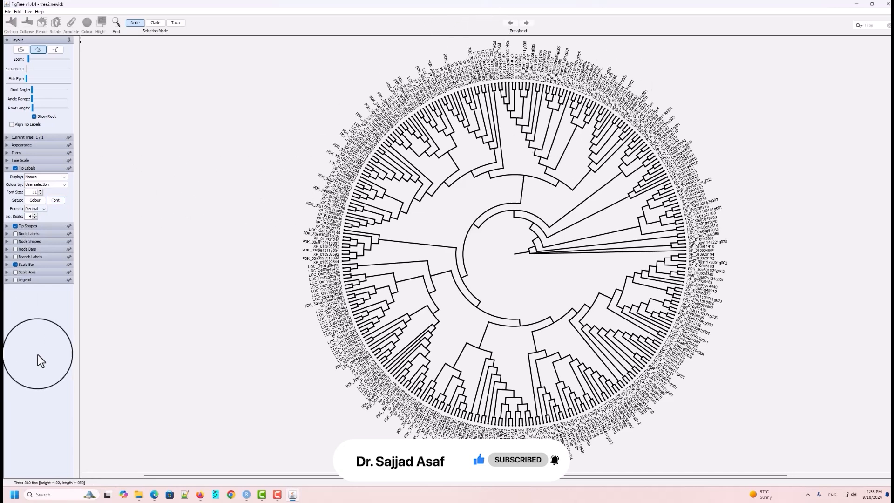
click(7, 167)
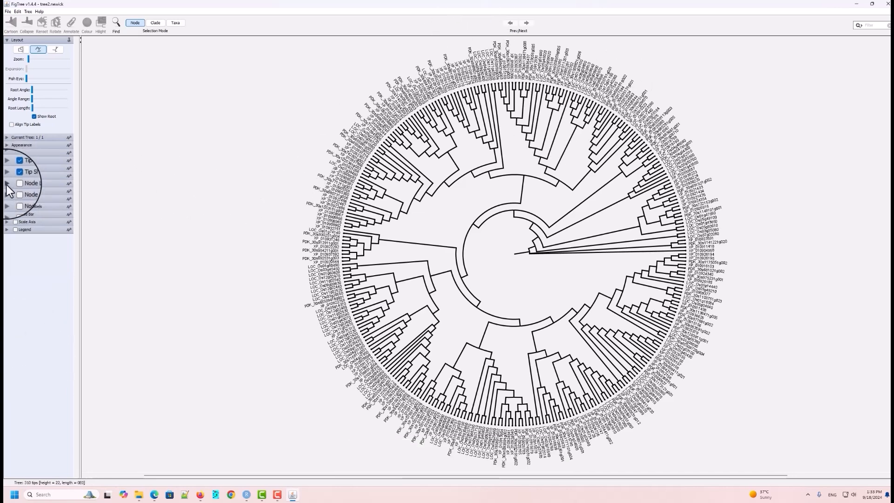
Set the maximum size of the circular tip shapes to 7, checking them at an enlarged part of the tree
click(7, 180)
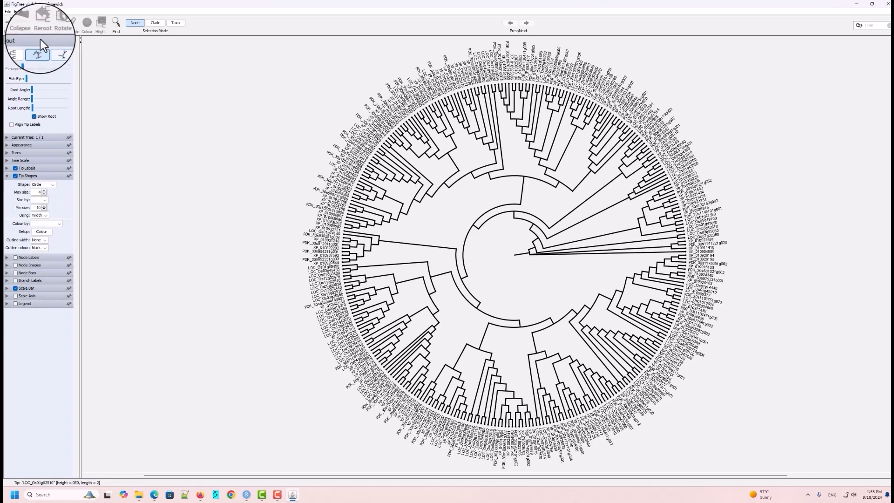
mouse_move(29, 59)
mouse_down()
mouse_move(49, 65)
mouse_move(37, 68)
mouse_up()
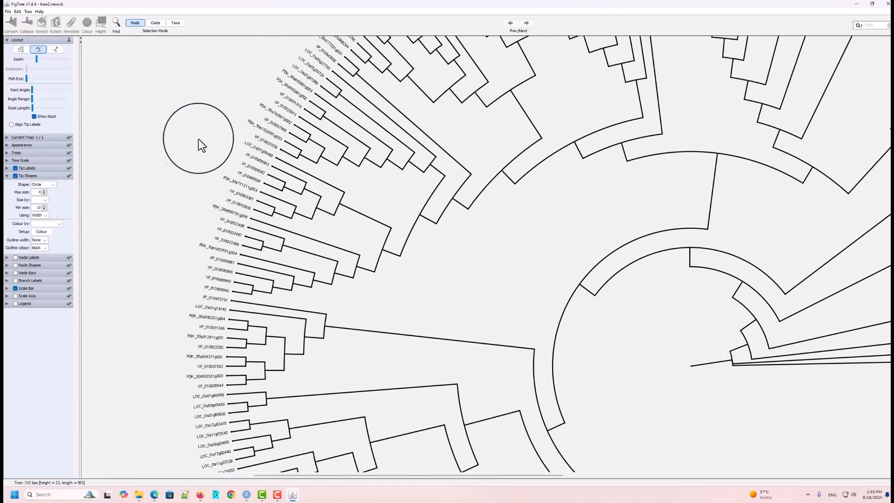
click(275, 158)
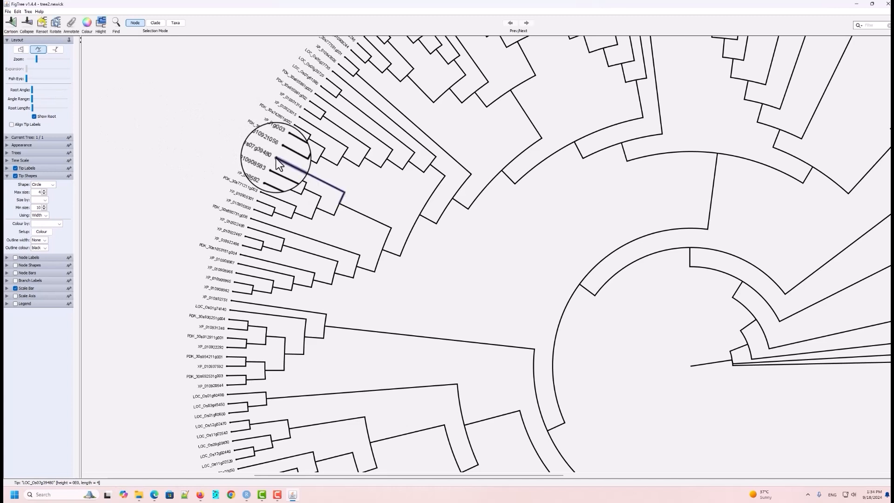
click(44, 192)
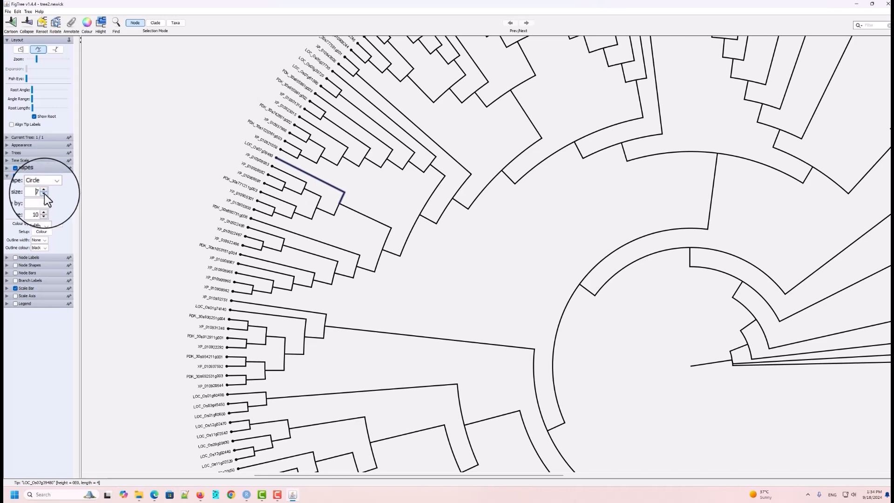
Turn on node labels, try displaying the label values, and set the display back to Node ages
click(7, 176)
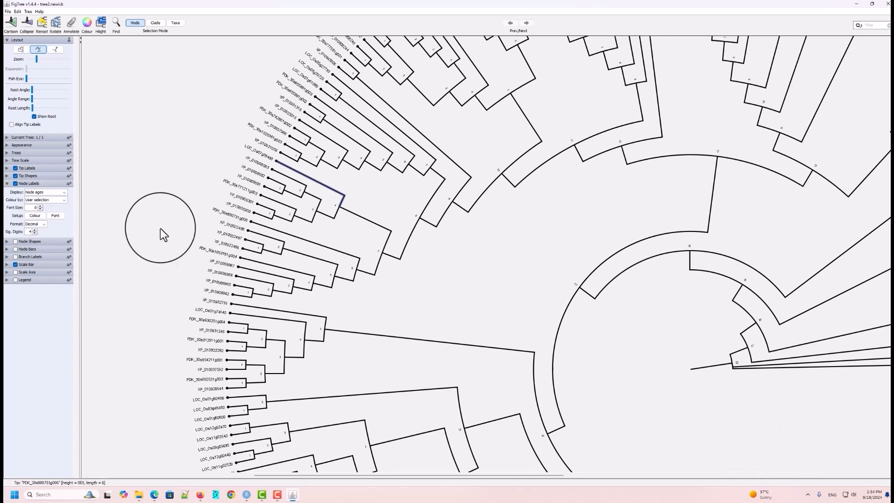
click(64, 189)
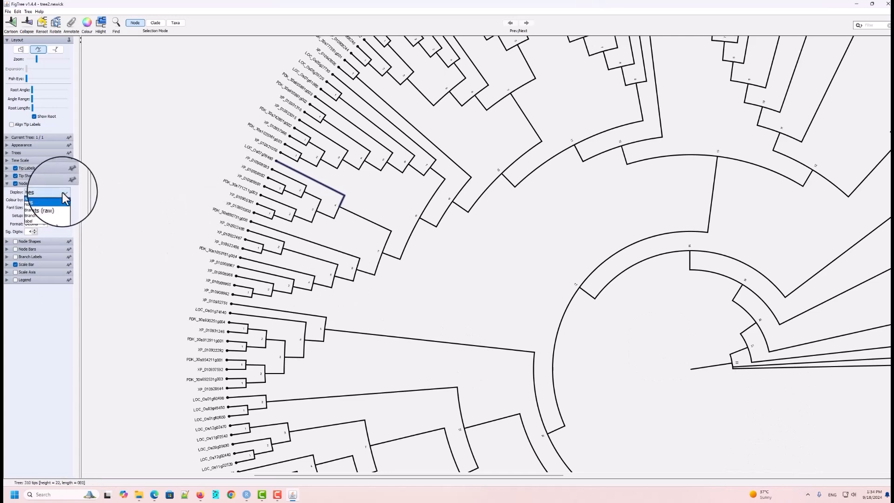
click(51, 222)
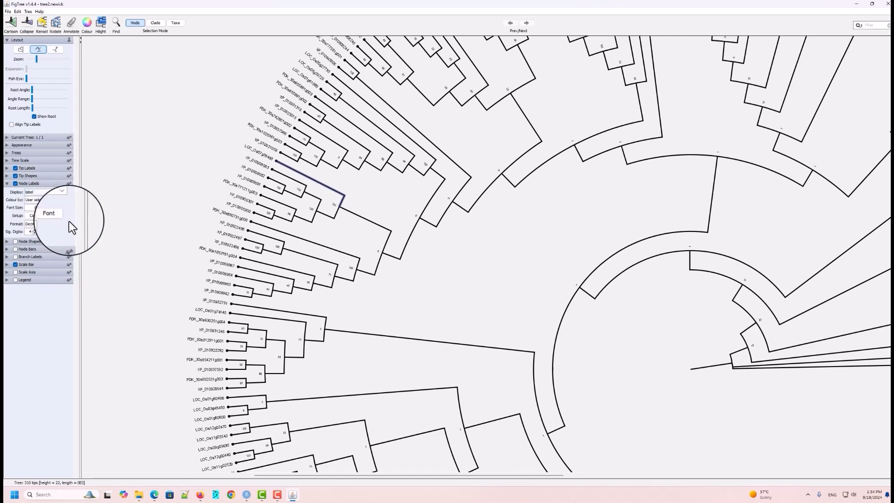
click(61, 191)
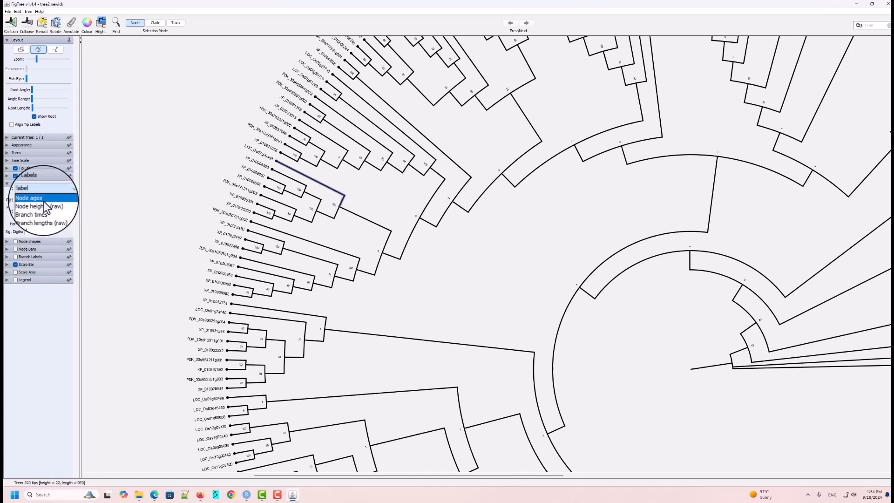
click(44, 198)
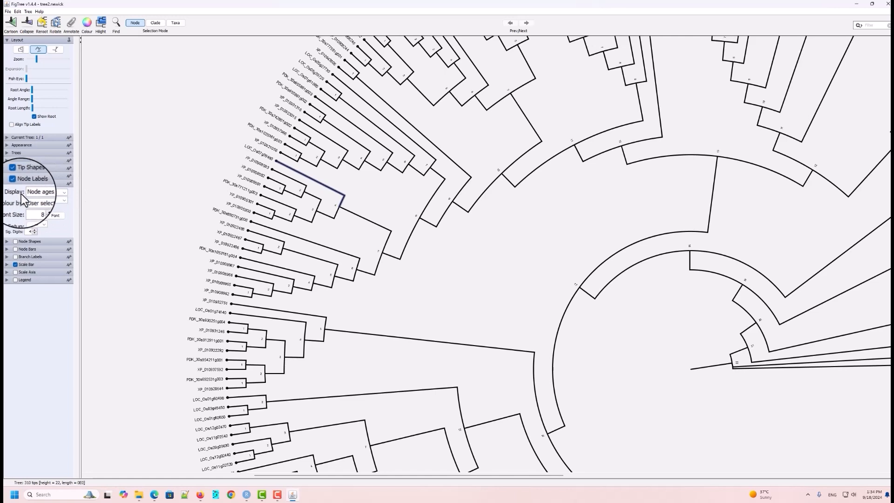
Display the label values at the tree's nodes, increase the node labels' font size to 14, and collapse the Node Labels settings
click(54, 192)
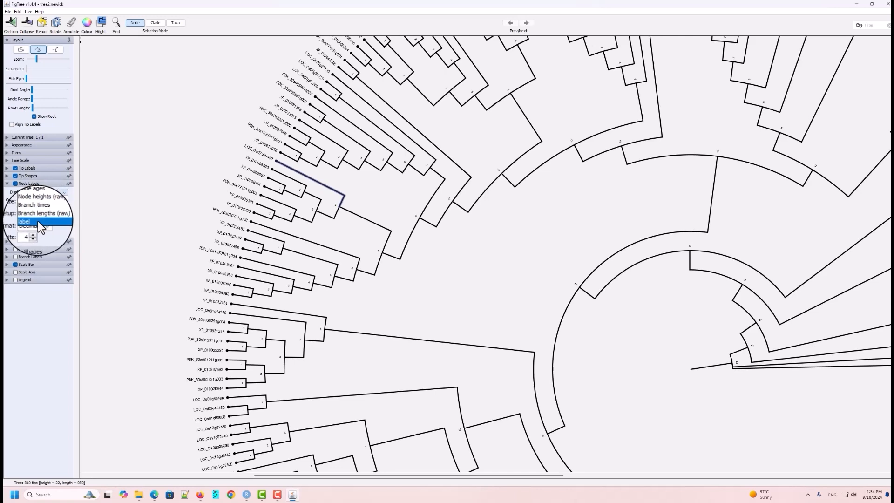
click(37, 221)
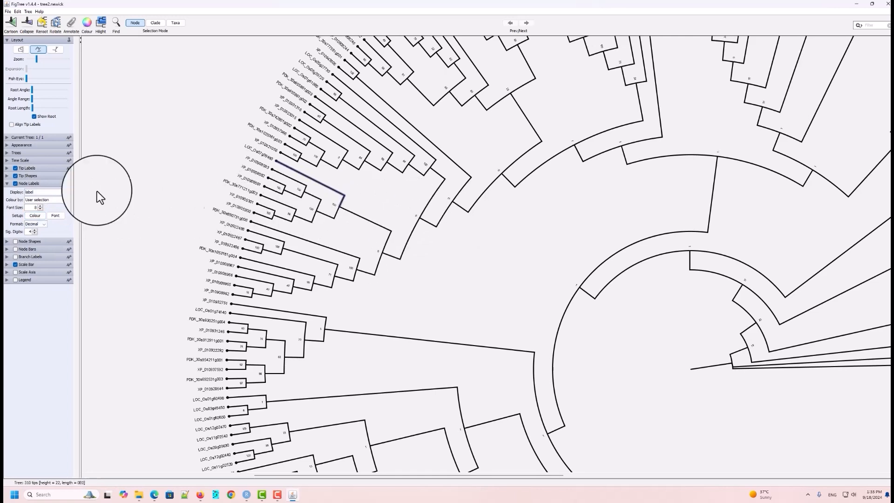
click(40, 207)
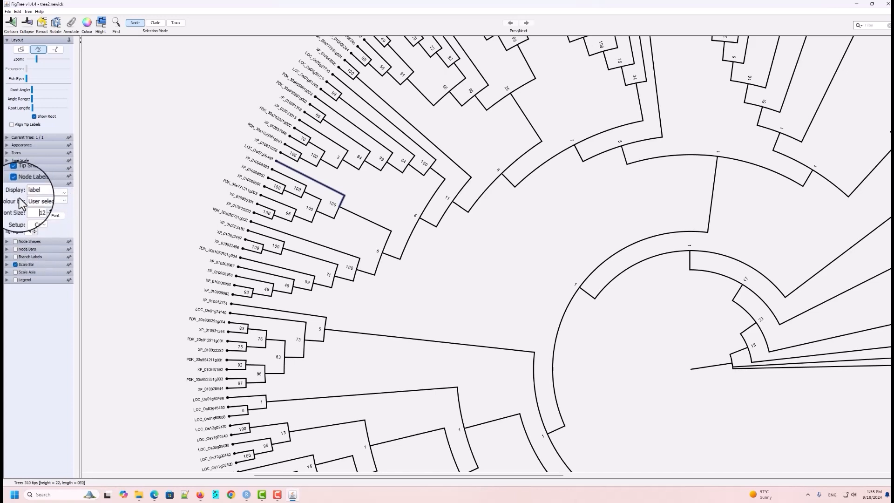
click(41, 207)
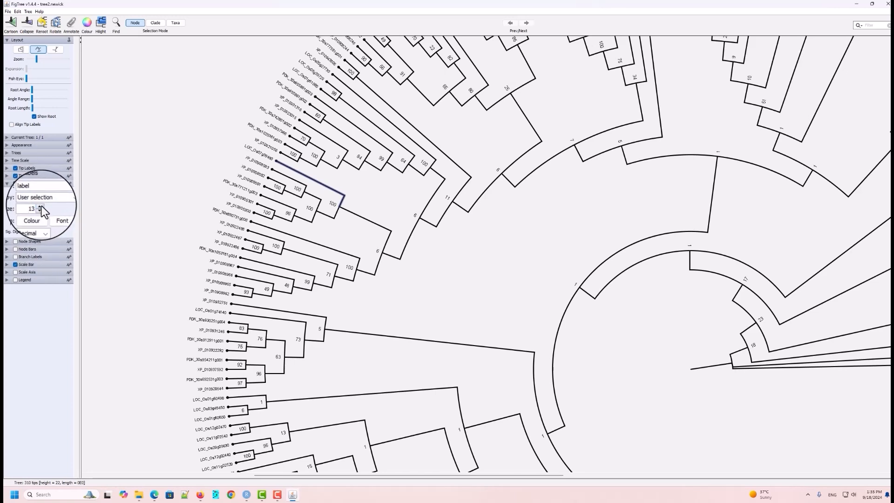
click(7, 184)
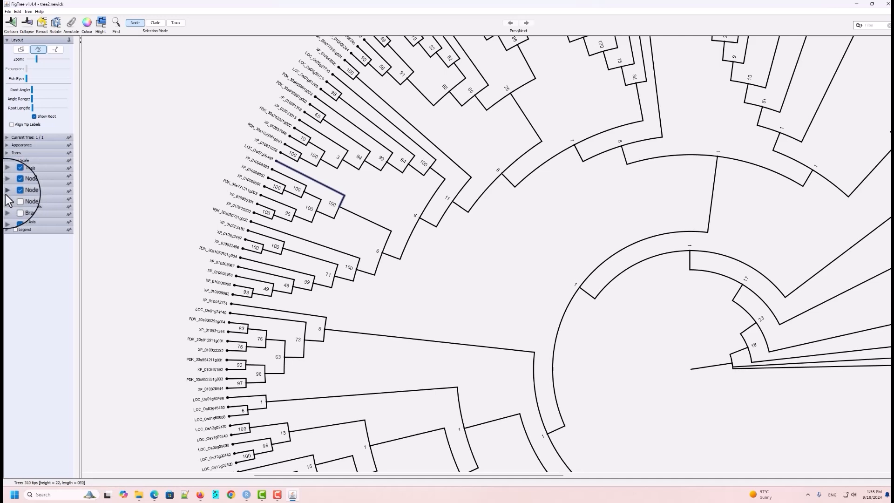
Try rectangle, diamond and circle node shapes on the tree, and turn node shapes off again
click(15, 195)
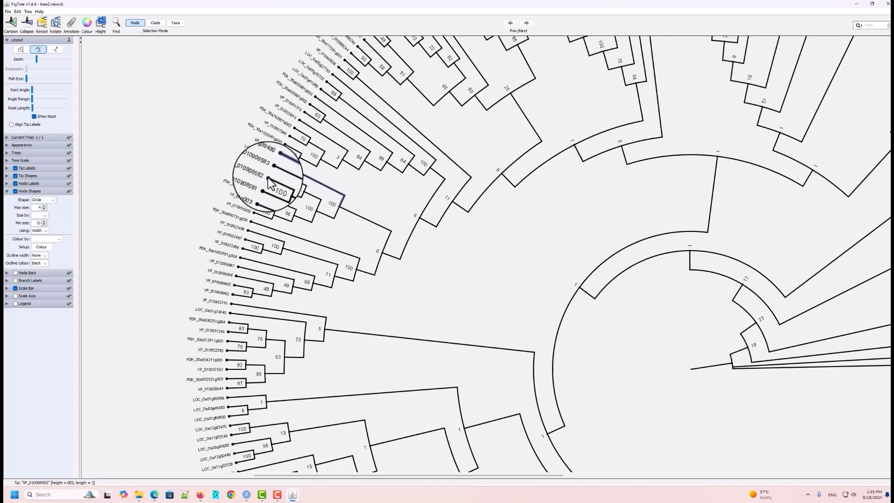
click(50, 200)
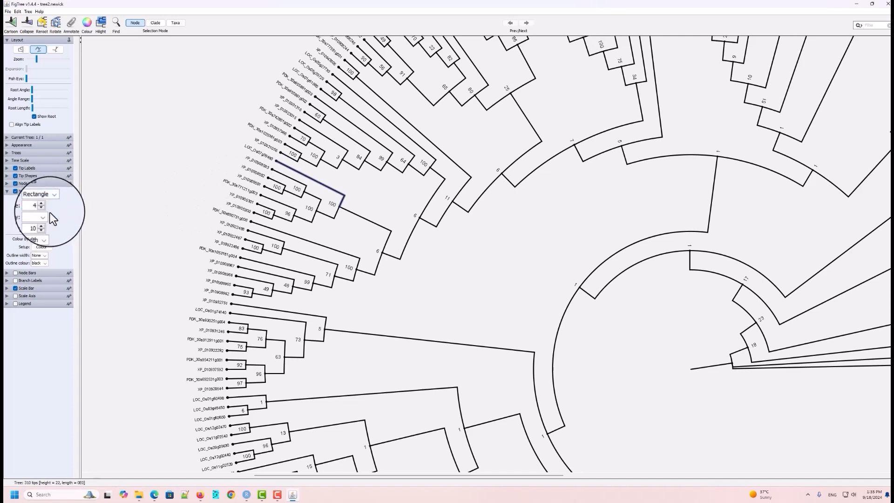
click(52, 199)
click(46, 217)
click(53, 200)
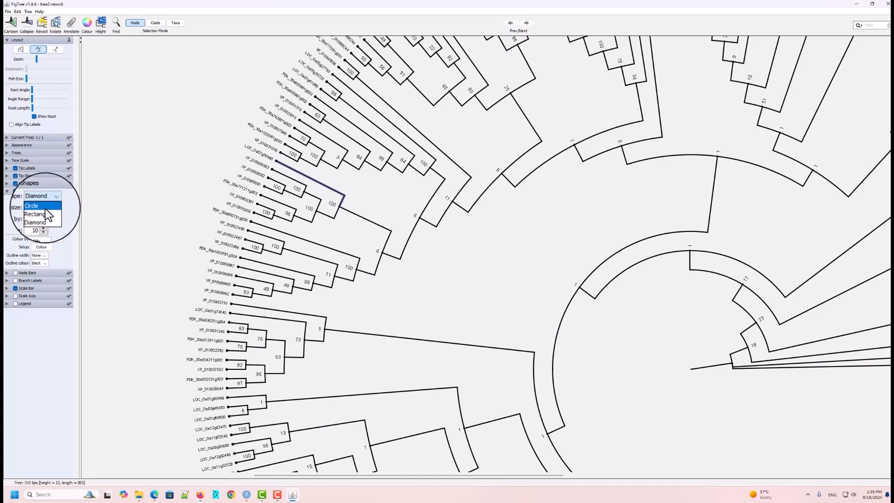
click(46, 209)
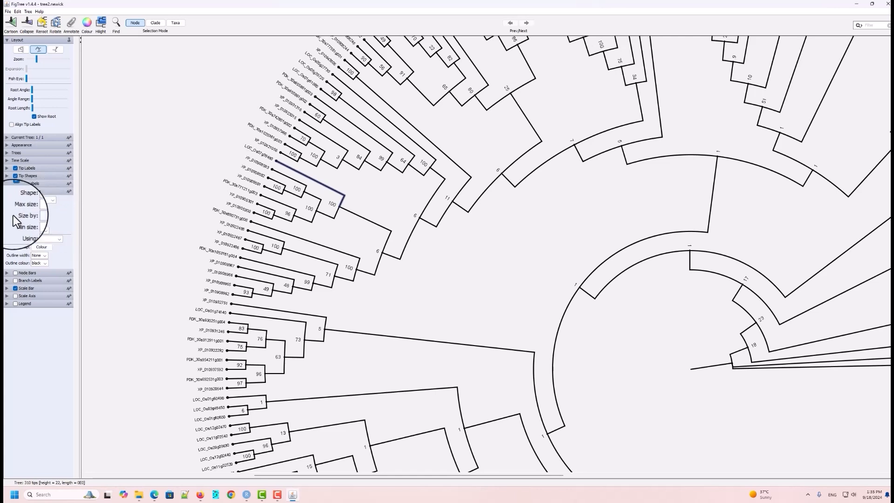
click(15, 184)
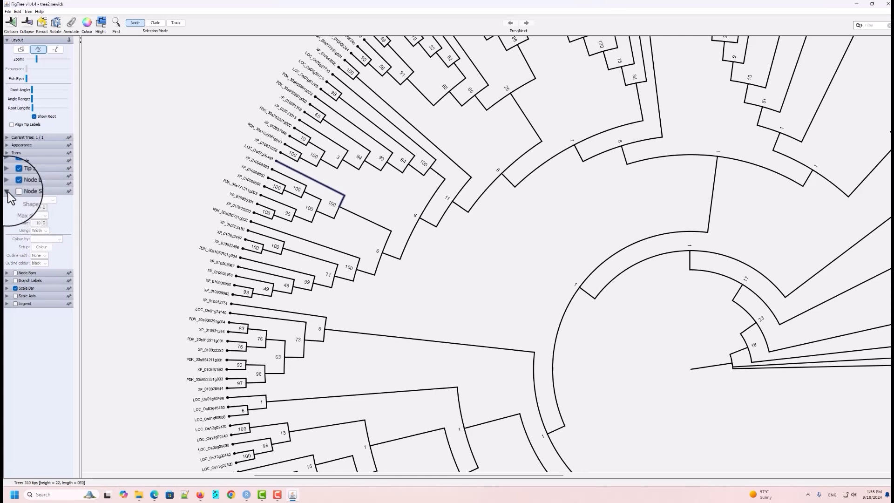
click(8, 188)
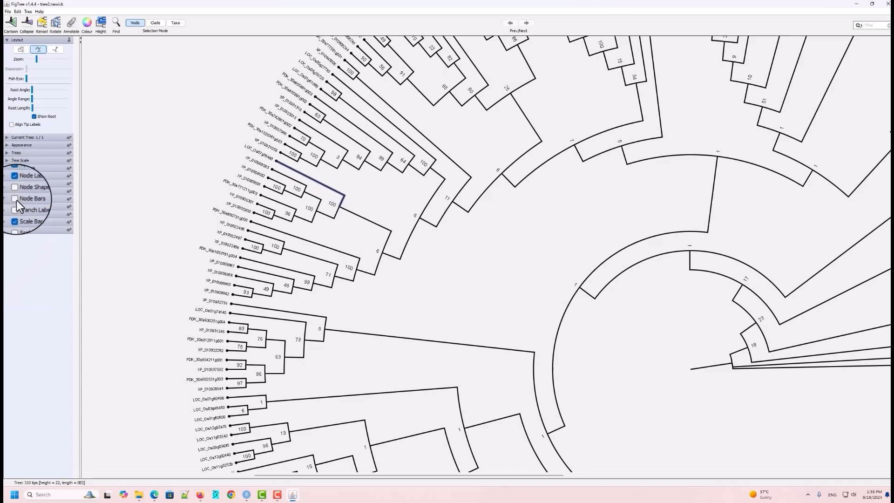
Try branch labels displaying Branch lengths (raw), and turn the branch labels off again
click(7, 200)
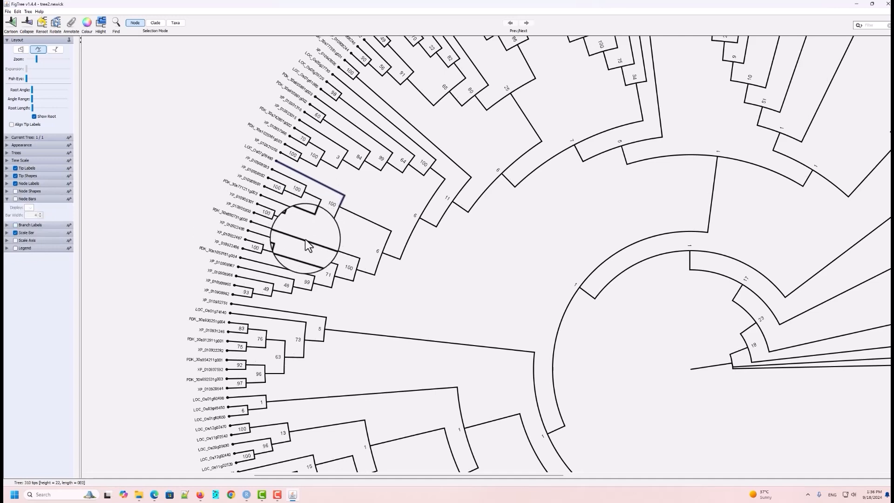
click(16, 225)
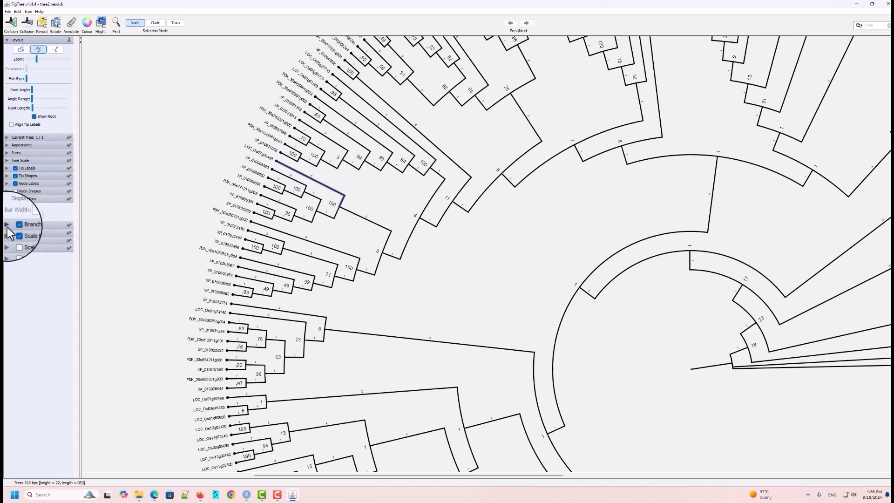
click(7, 225)
click(65, 216)
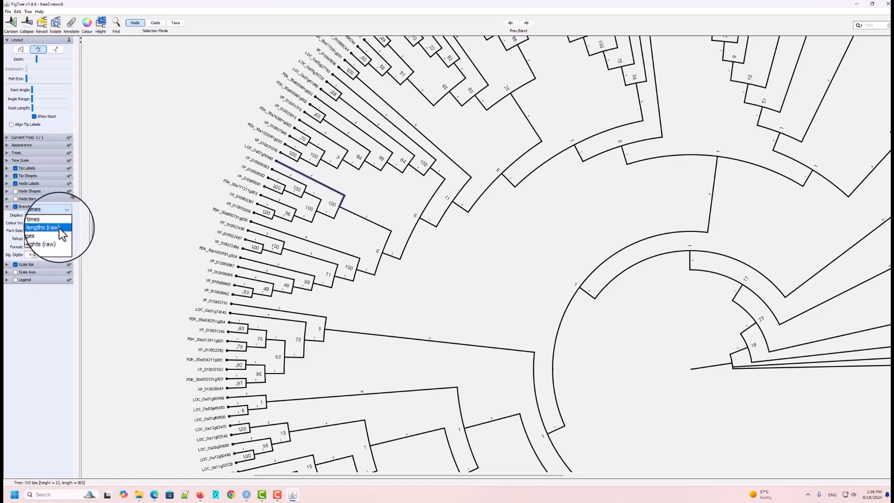
click(60, 228)
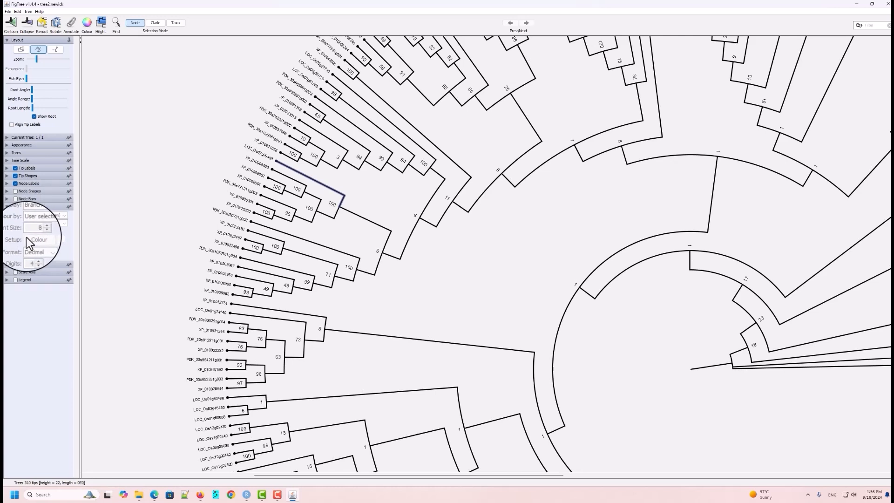
Reduce the layout zoom until the entire circular tree fits in view, and clear the branch selection
drag(37, 60, 29, 60)
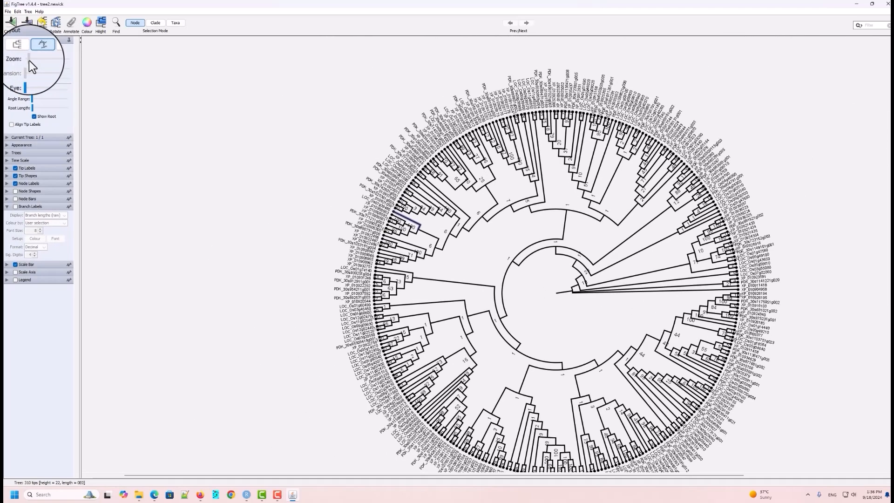
click(530, 247)
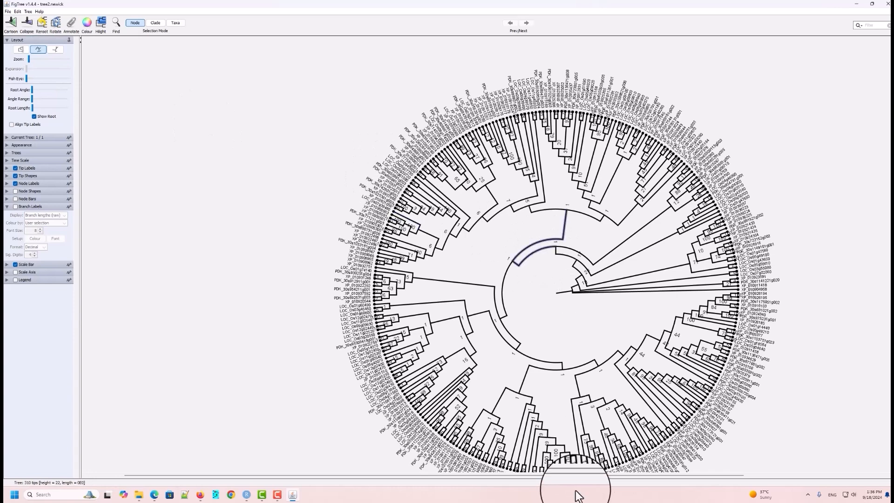
drag(599, 474, 632, 485)
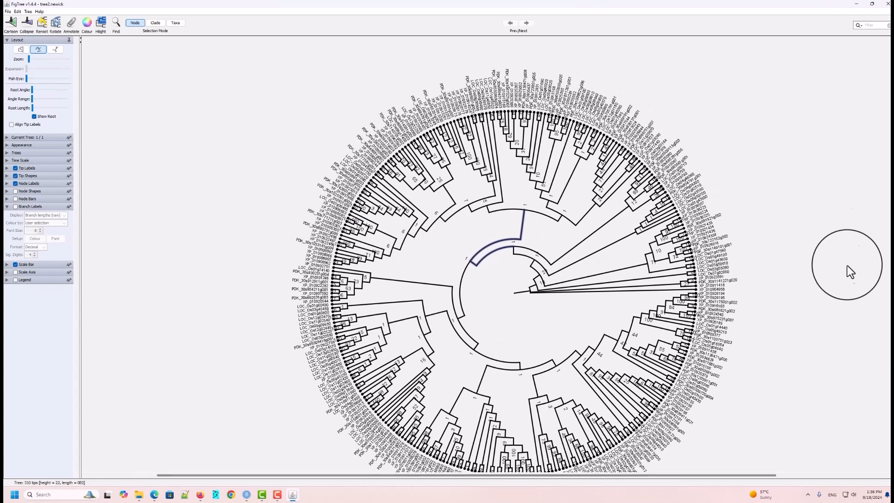
scroll(887, 254, down, 2)
scroll(886, 254, up, 1)
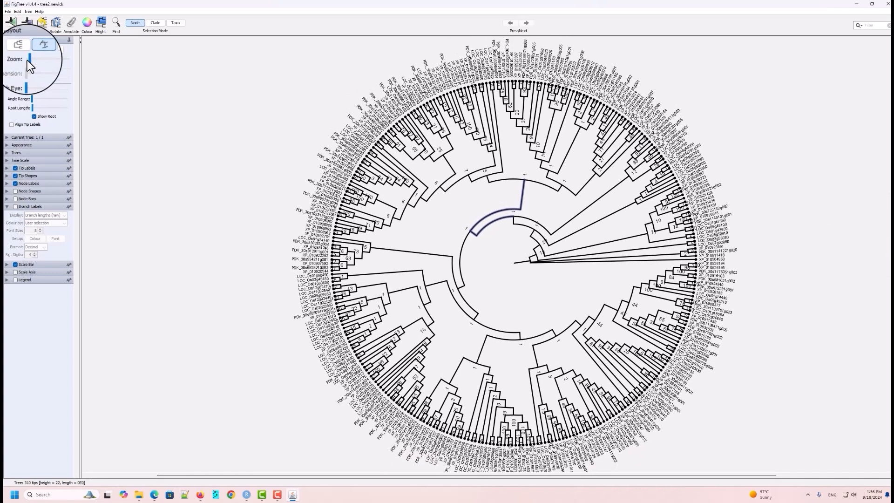
drag(27, 60, 27, 57)
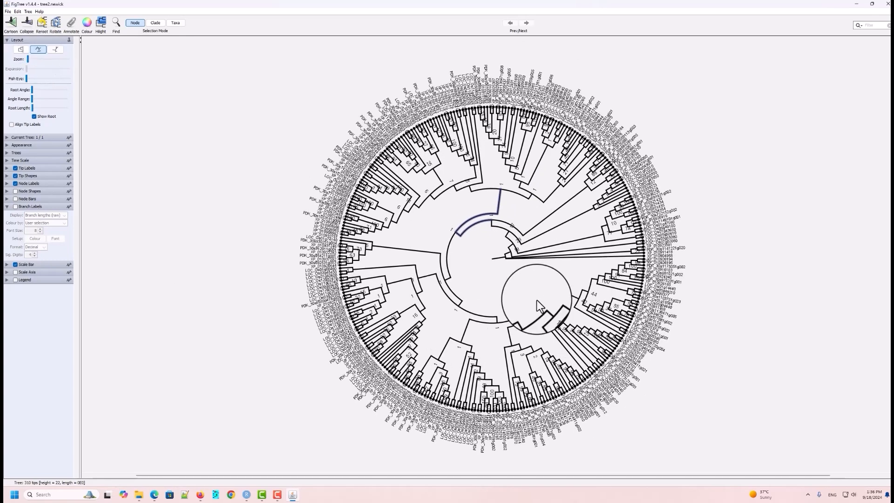
click(758, 303)
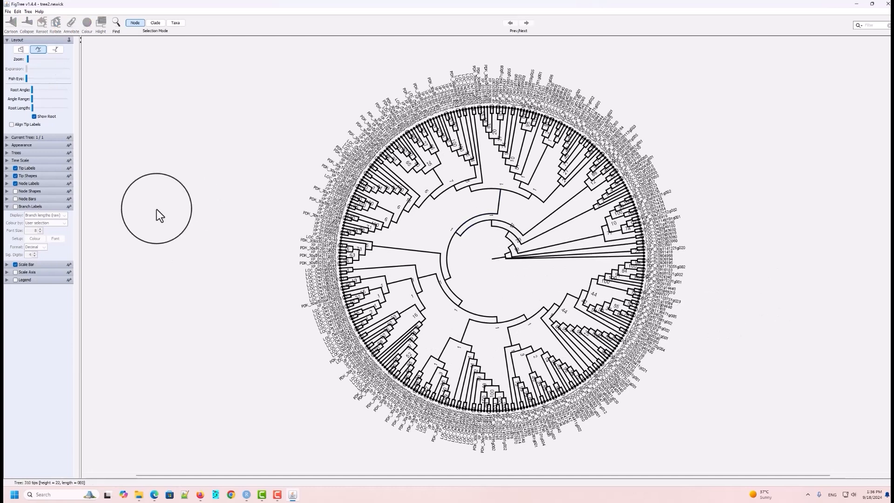
Reduce the circular tip shapes' maximum size to 2
click(7, 177)
click(44, 193)
click(44, 194)
click(44, 194)
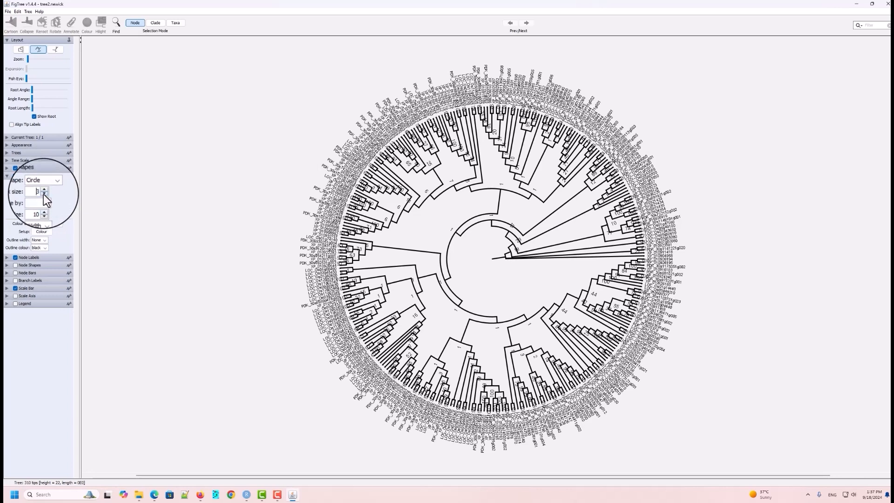
click(44, 194)
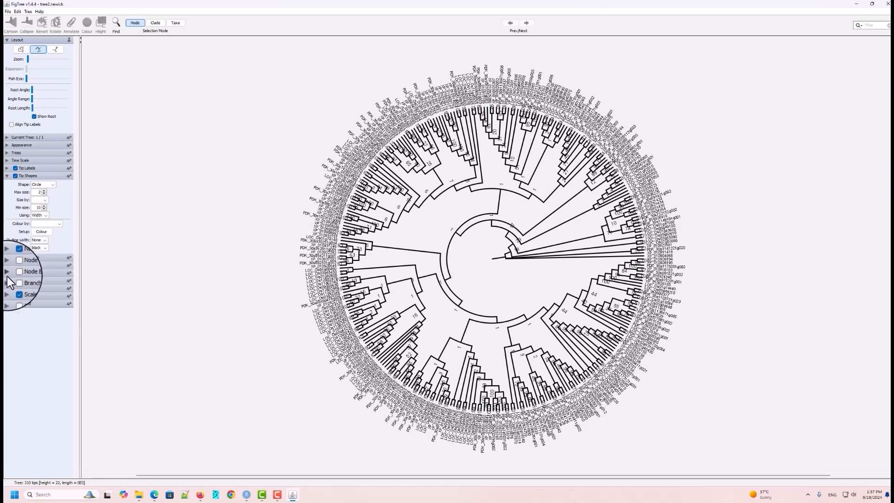
Set the node labels' font size to 10 on the circular tree
click(7, 258)
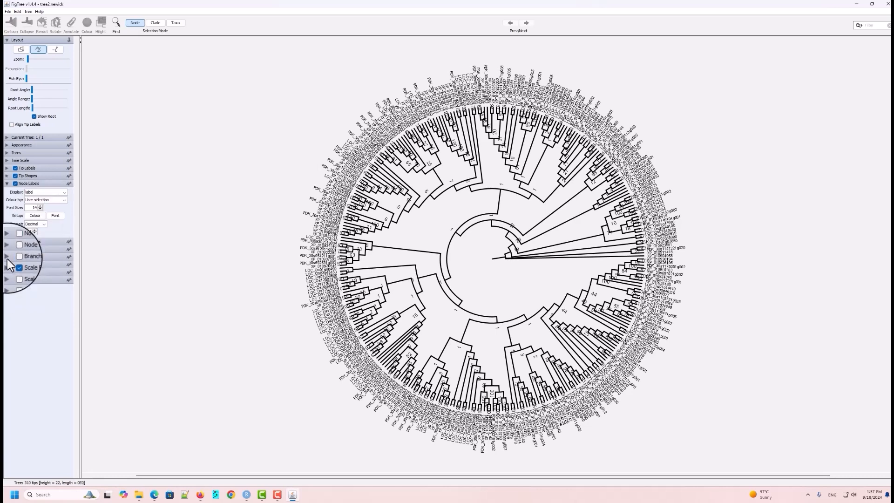
click(40, 210)
click(40, 209)
click(40, 209)
click(40, 210)
click(40, 209)
click(40, 210)
click(40, 206)
click(40, 205)
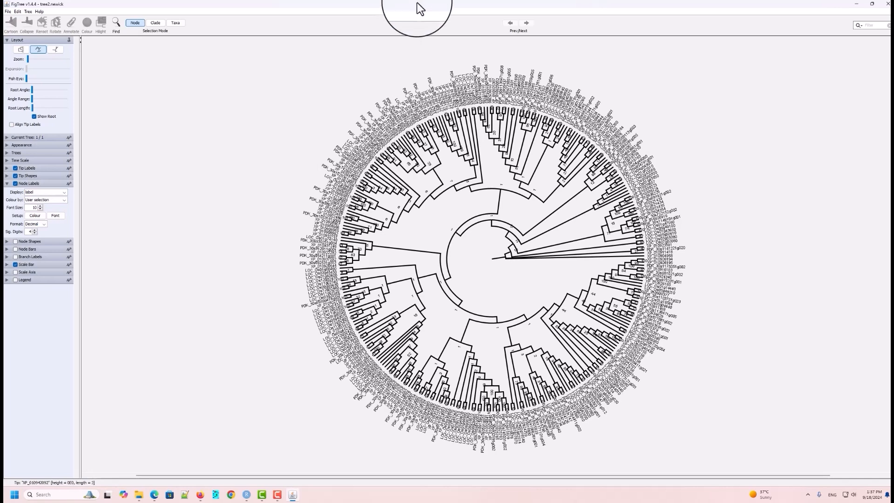
Try showing the clade in the upper part of the tree as a cartoon and as collapsed, restoring its branches each time
click(530, 195)
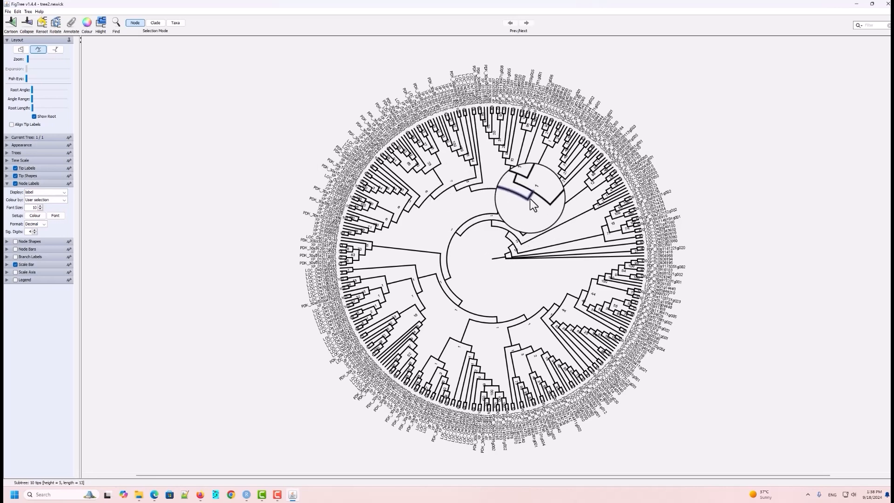
click(11, 29)
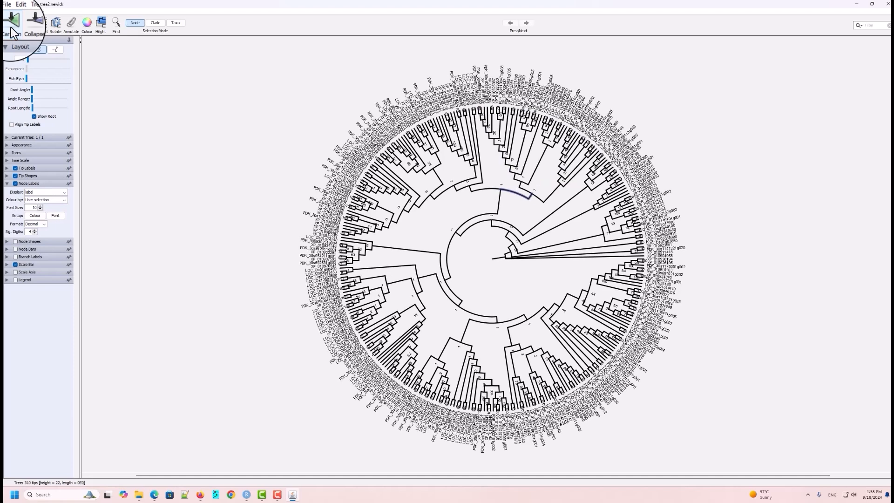
click(11, 30)
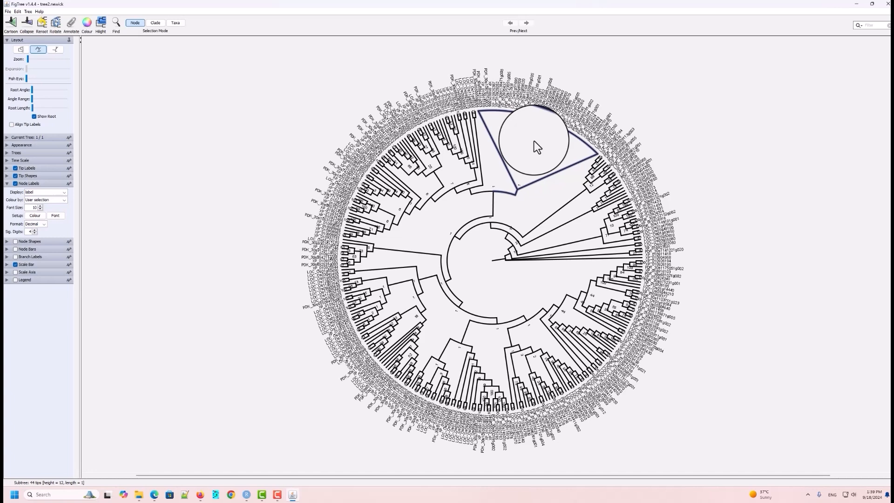
click(11, 22)
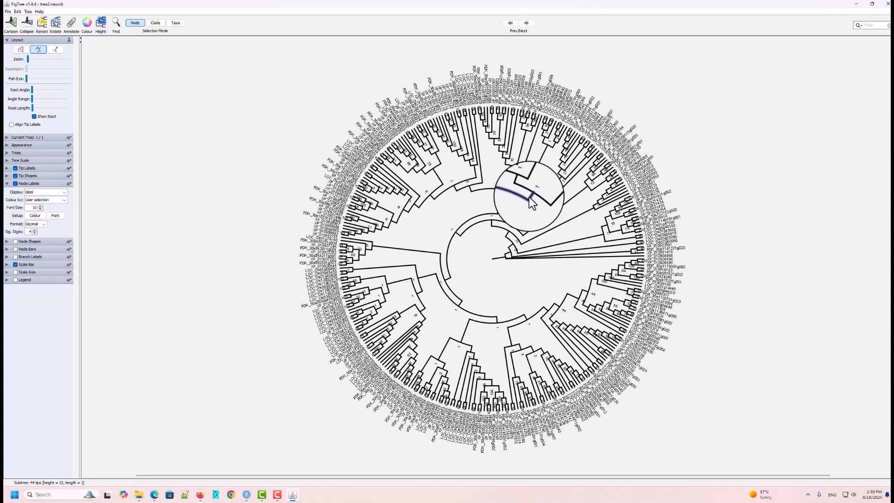
click(29, 29)
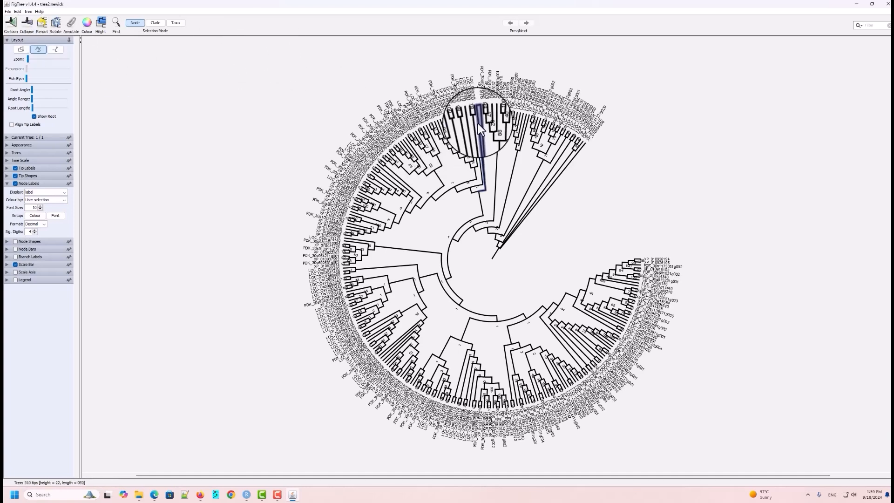
click(28, 25)
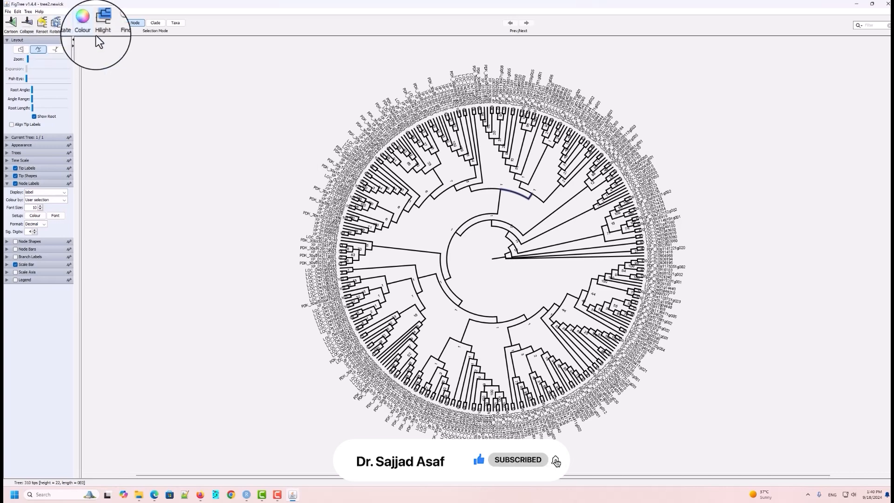
Try rotating the clade in the upper part of the tree, and rotate it back to its original order
click(528, 195)
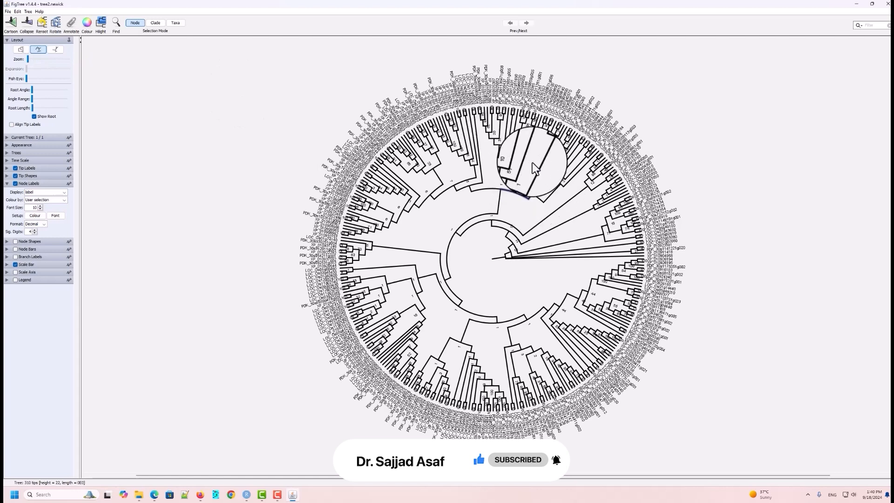
click(54, 23)
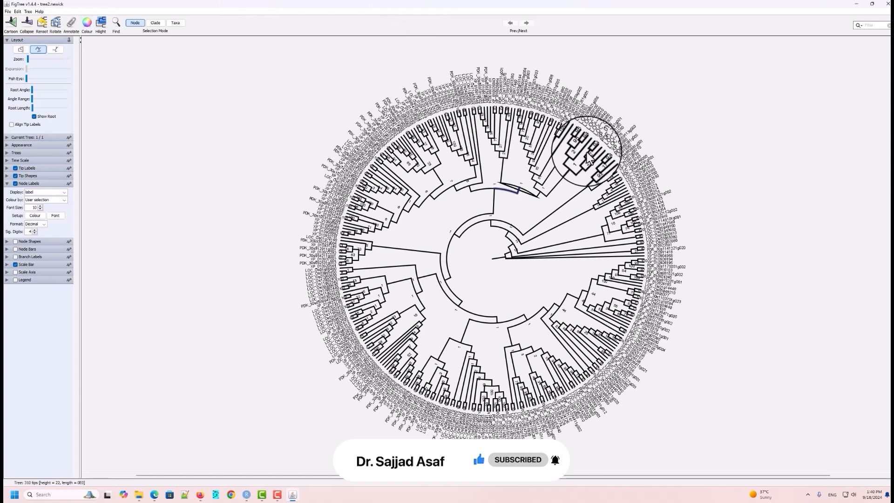
click(57, 22)
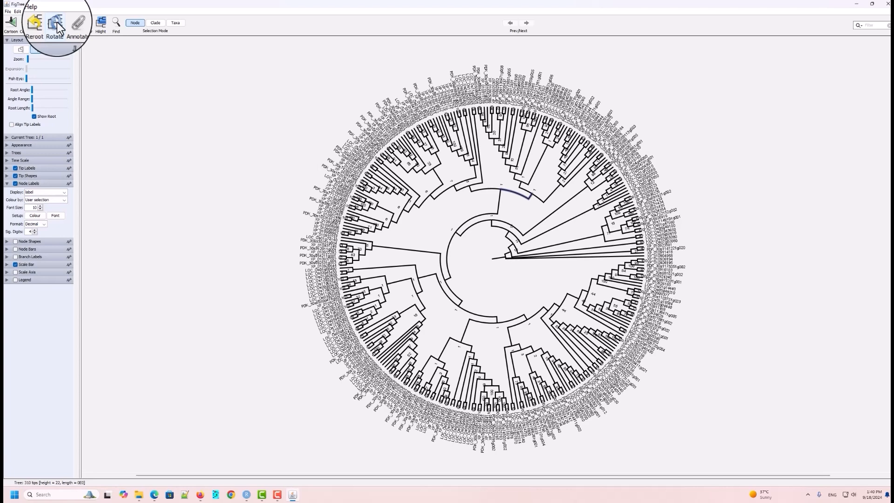
View the annotation settings for the upper clade's base branch and for a terminal branch on the right side of the tree, cancelling each
click(69, 26)
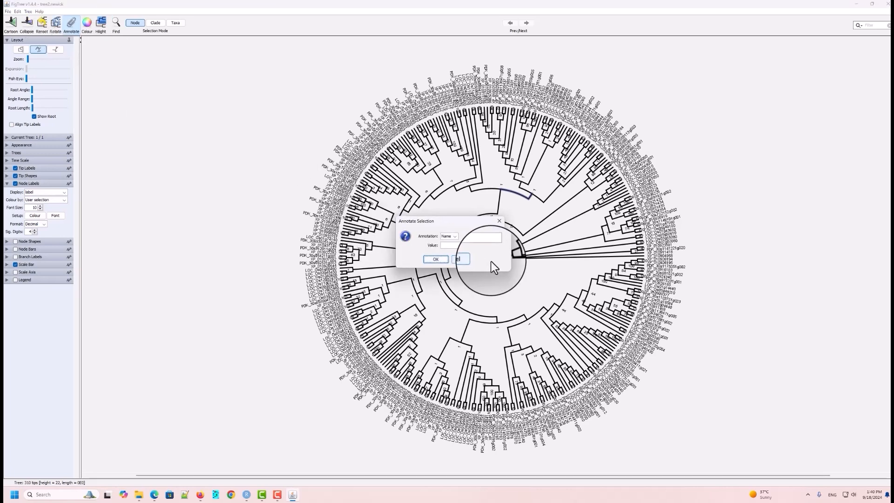
click(462, 259)
click(638, 190)
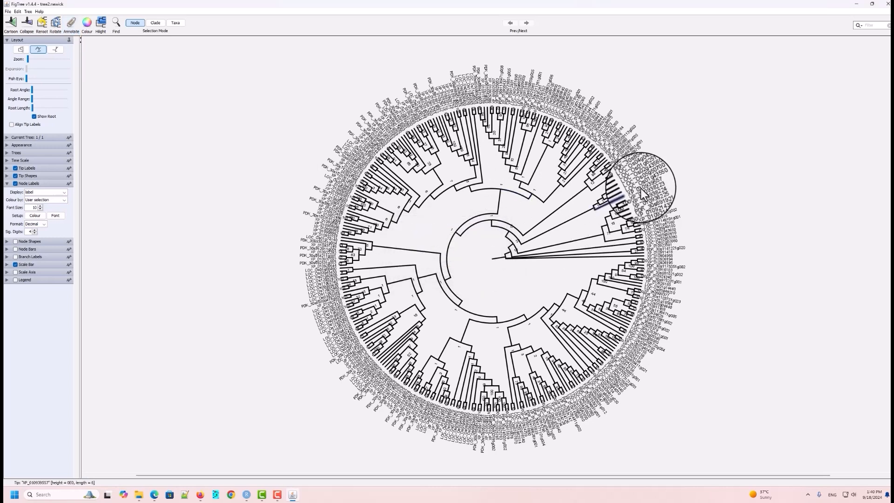
click(69, 27)
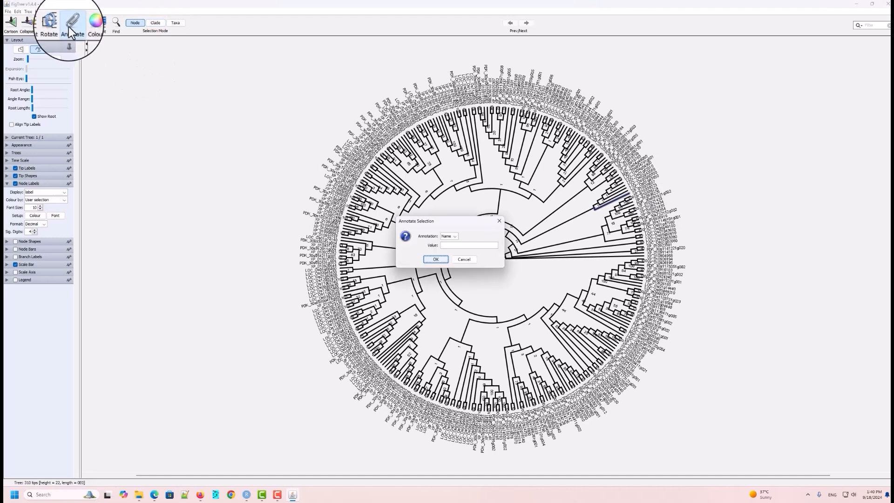
click(474, 259)
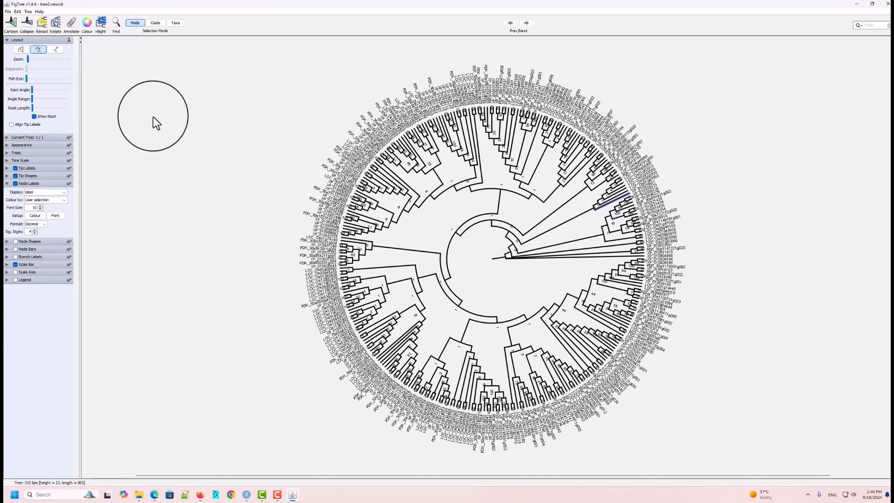
Try colouring only the base branch of the clade in the upper part of the tree bright red
click(394, 184)
click(529, 195)
click(532, 207)
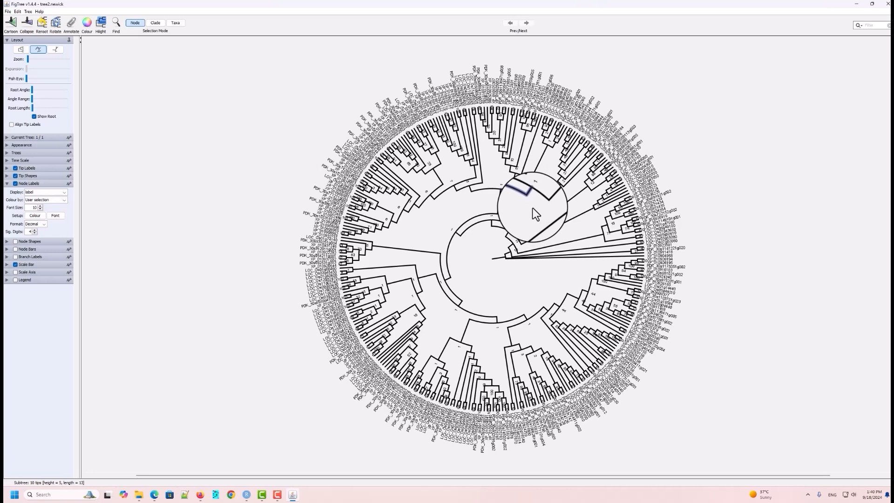
click(529, 208)
click(527, 196)
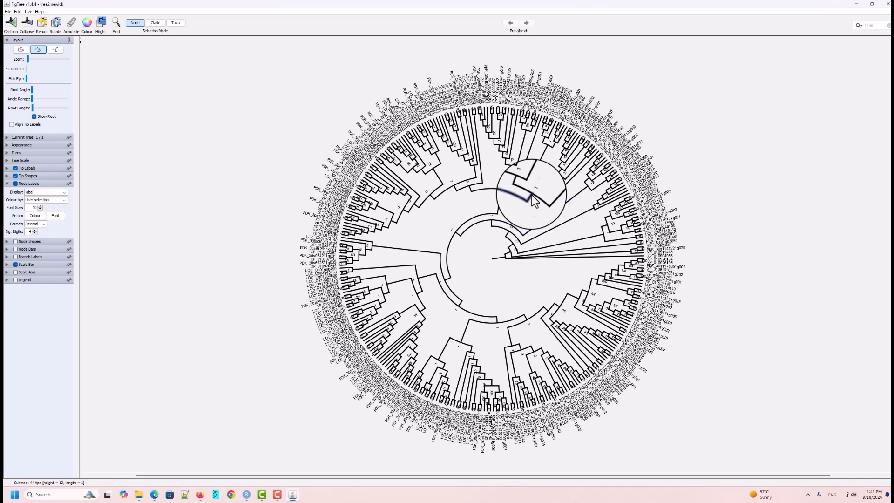
click(530, 197)
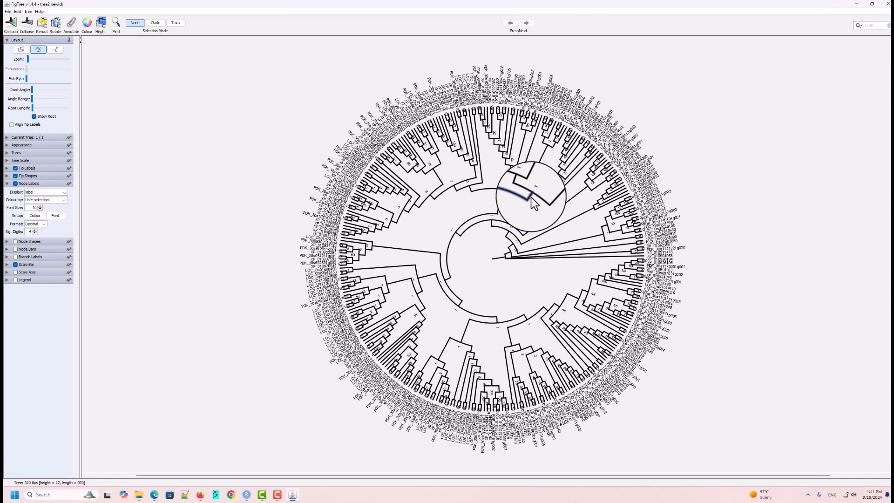
click(531, 194)
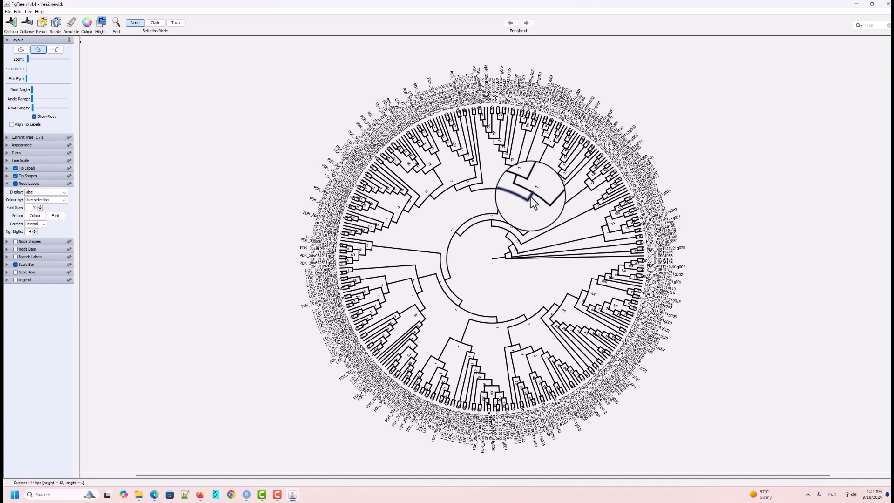
click(88, 23)
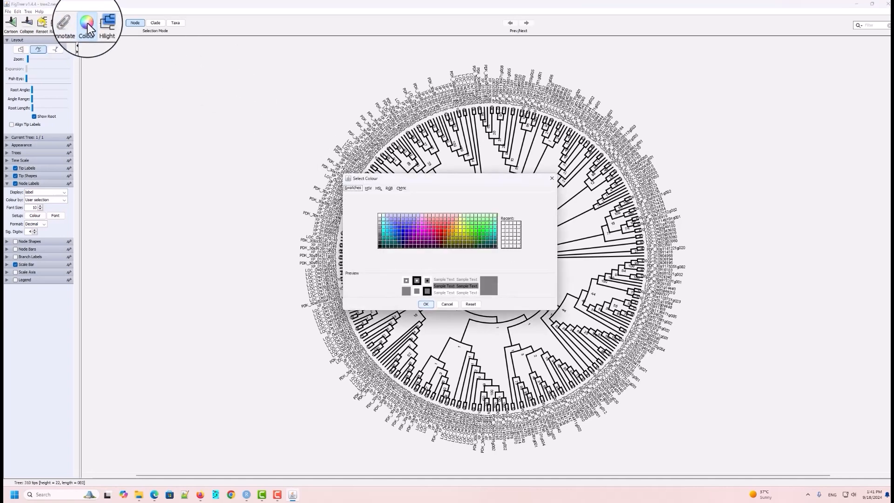
click(437, 230)
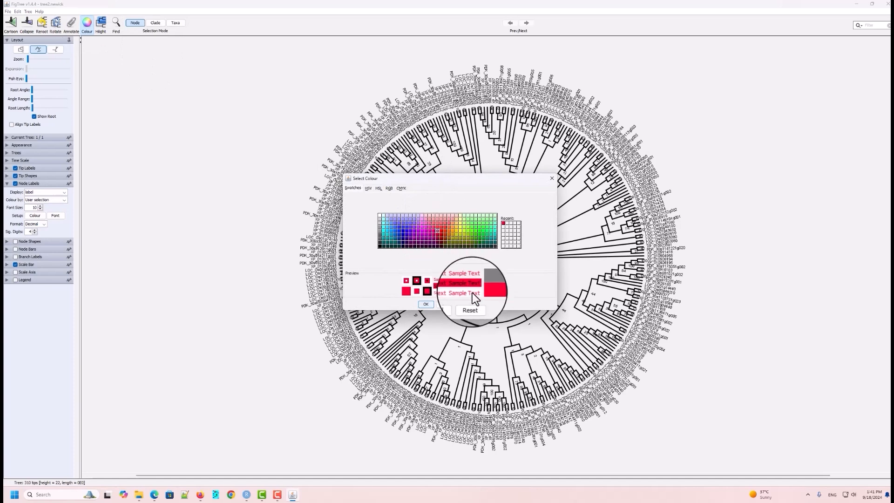
click(425, 305)
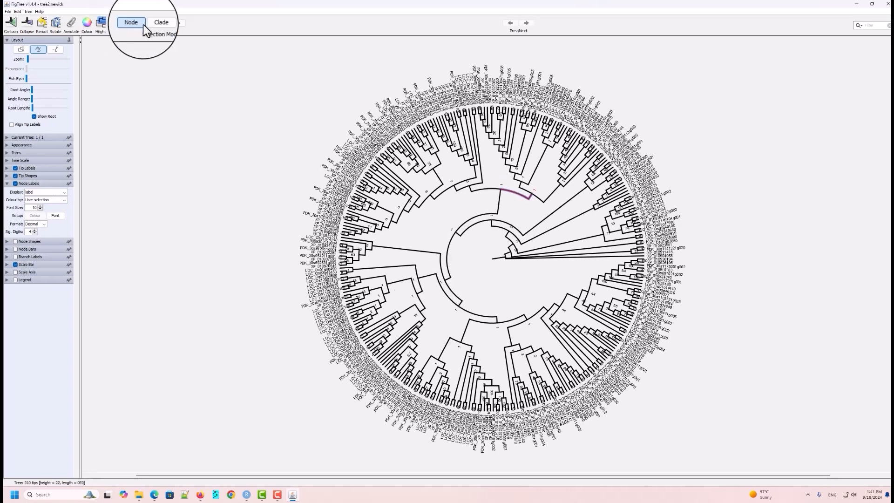
Recolour the upper clade's red base branch black
click(535, 204)
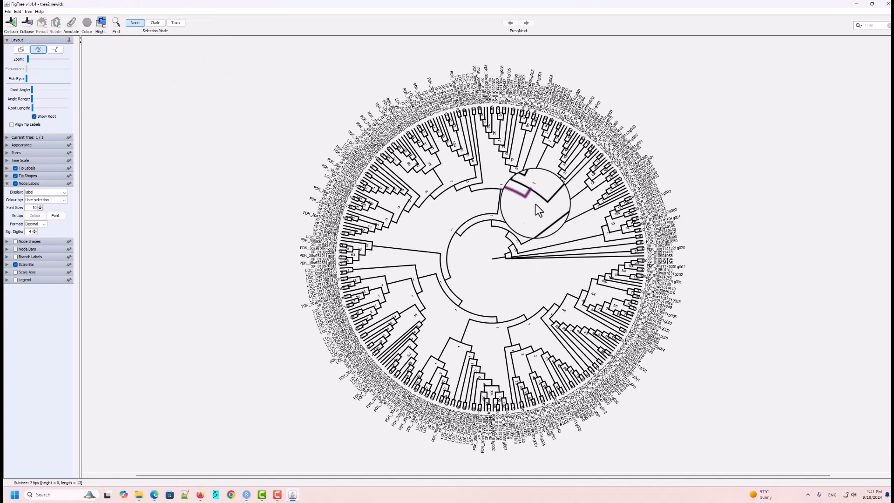
click(527, 197)
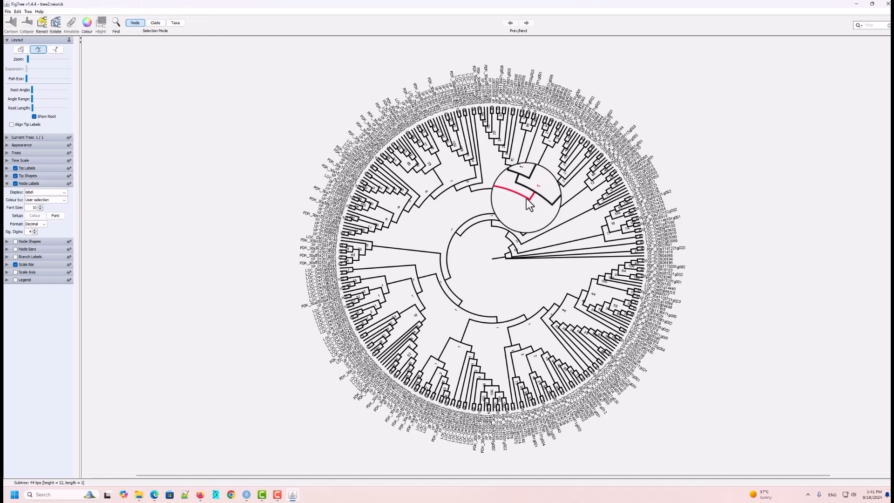
click(87, 23)
click(380, 247)
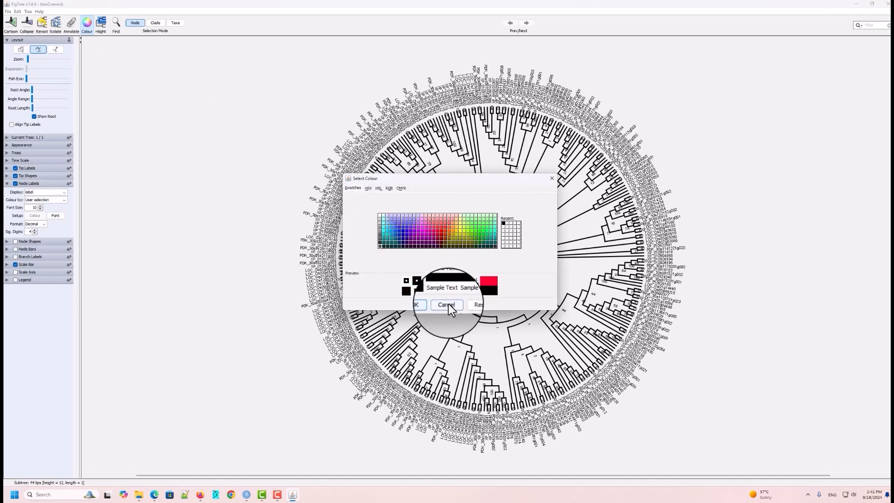
click(426, 303)
click(529, 206)
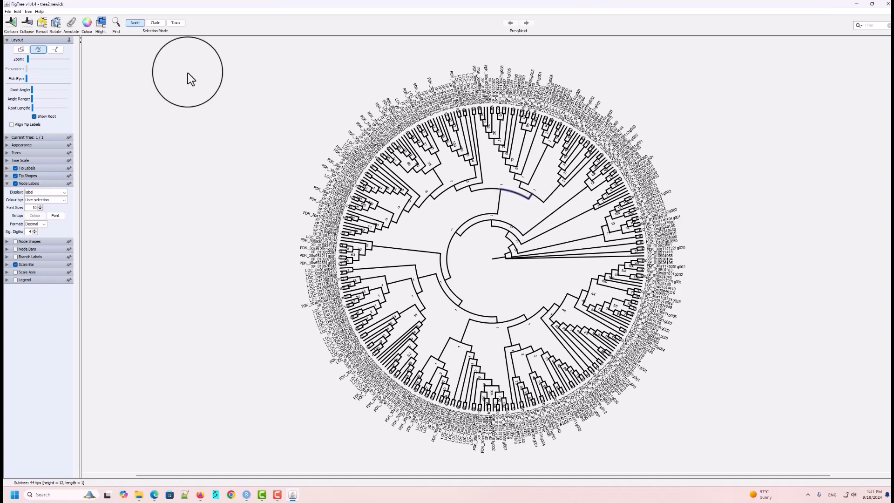
Switch the selection mode to Clade and colour the whole upper clade crimson
click(156, 24)
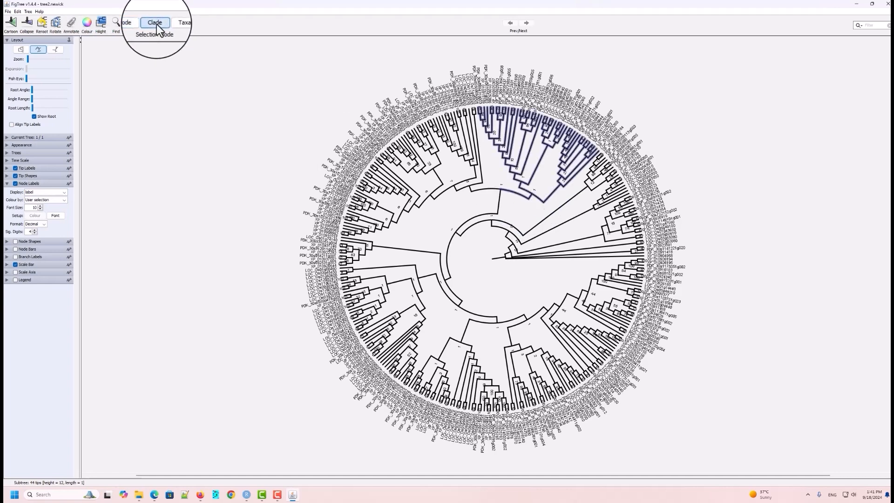
click(87, 22)
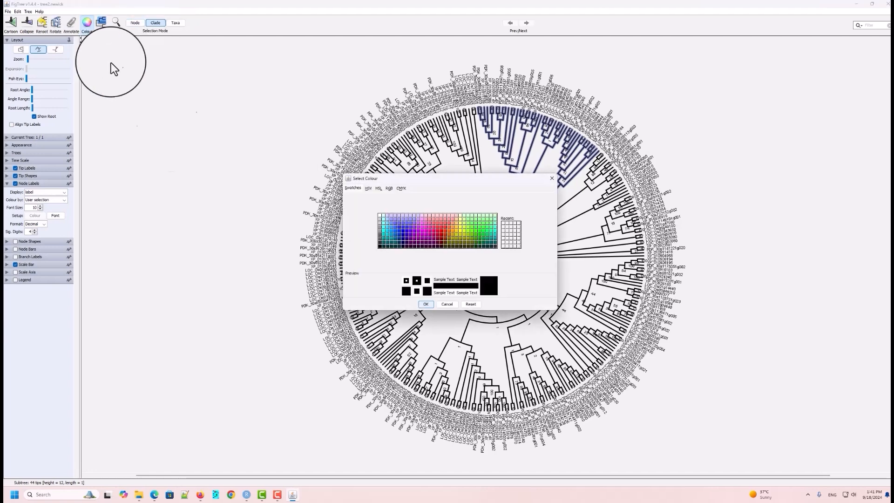
click(437, 234)
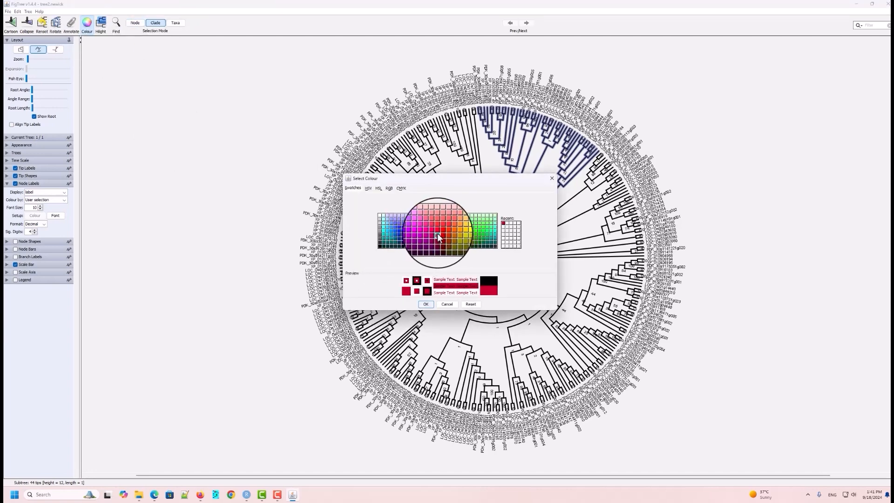
click(424, 304)
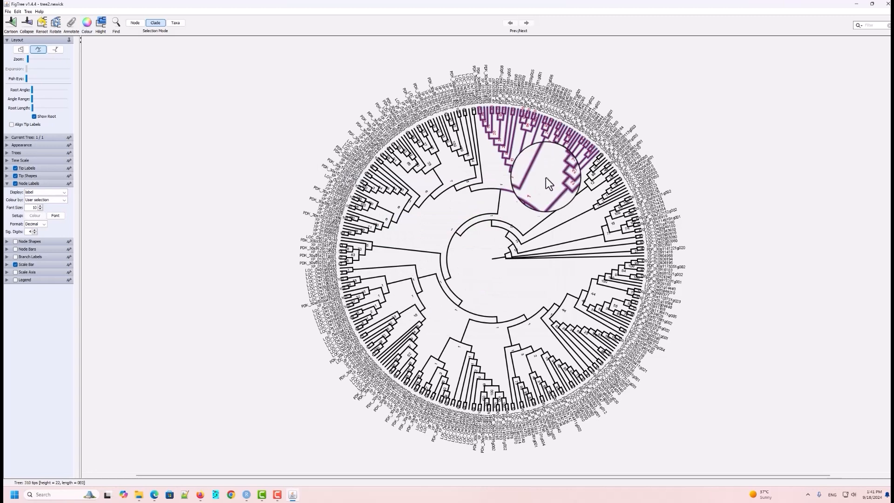
click(532, 203)
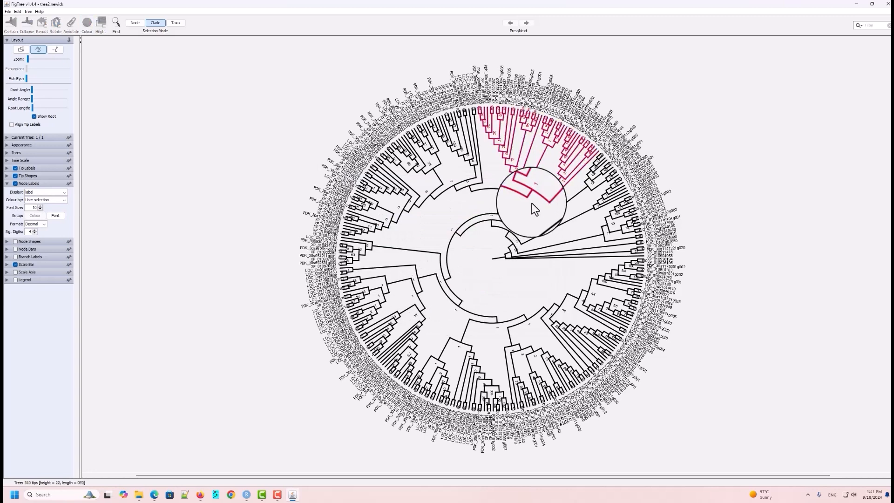
Try colouring the clade in the upper-left part of the tree green
click(469, 189)
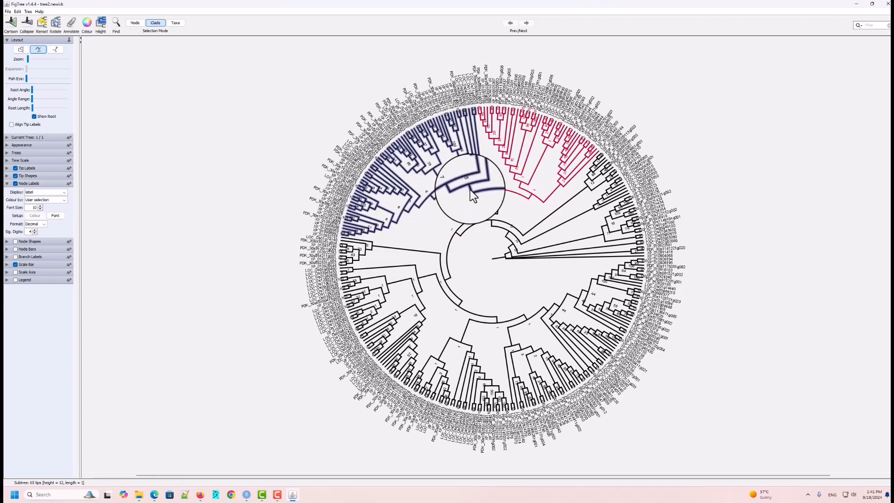
click(87, 23)
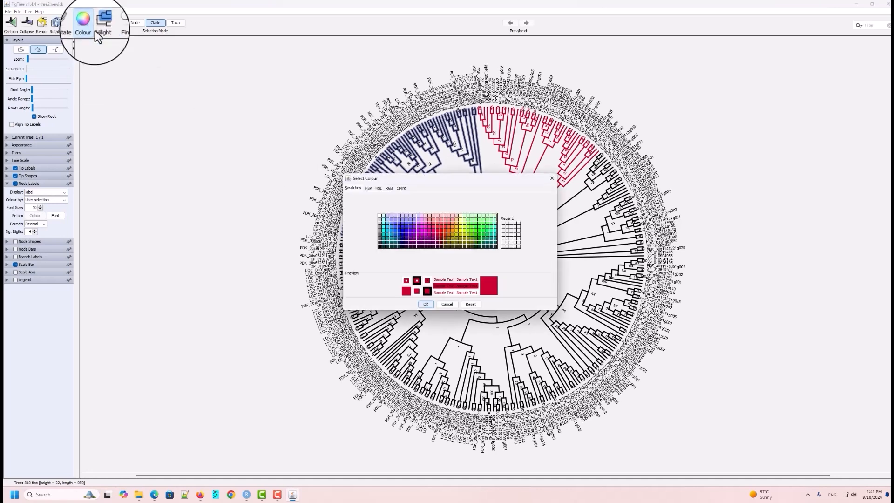
click(468, 239)
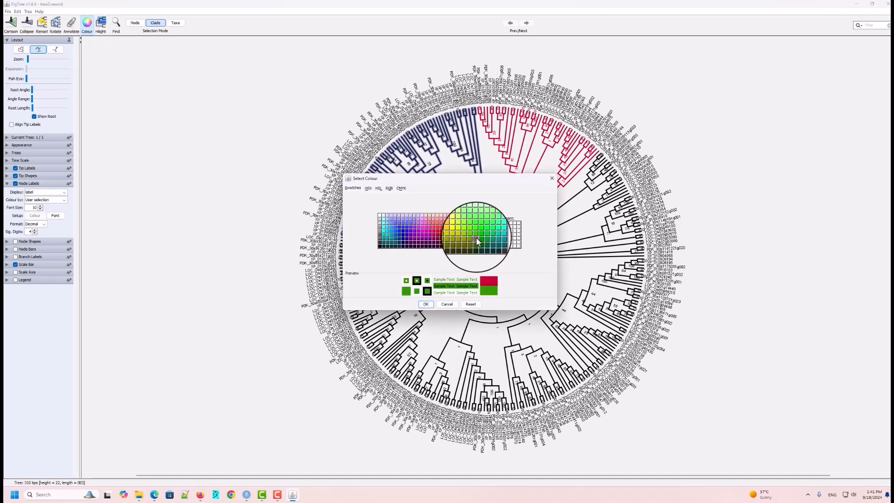
click(449, 305)
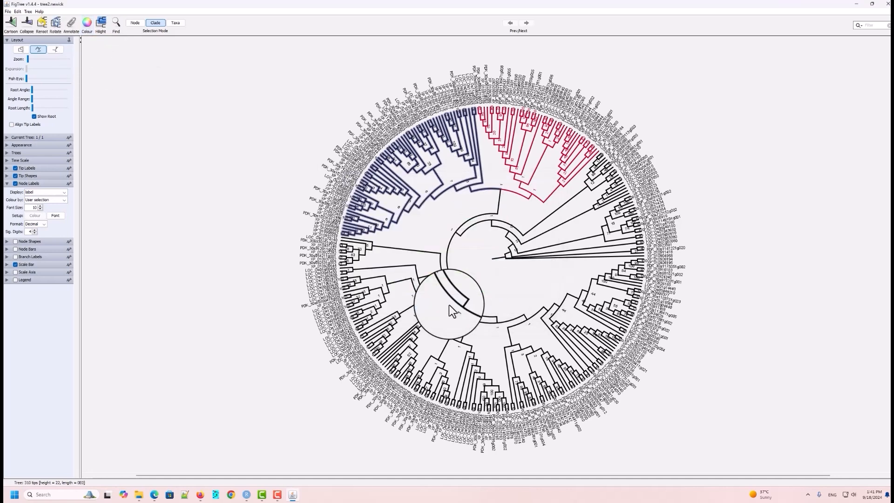
Colour the small clade on the left side of the circular tree blue
click(374, 247)
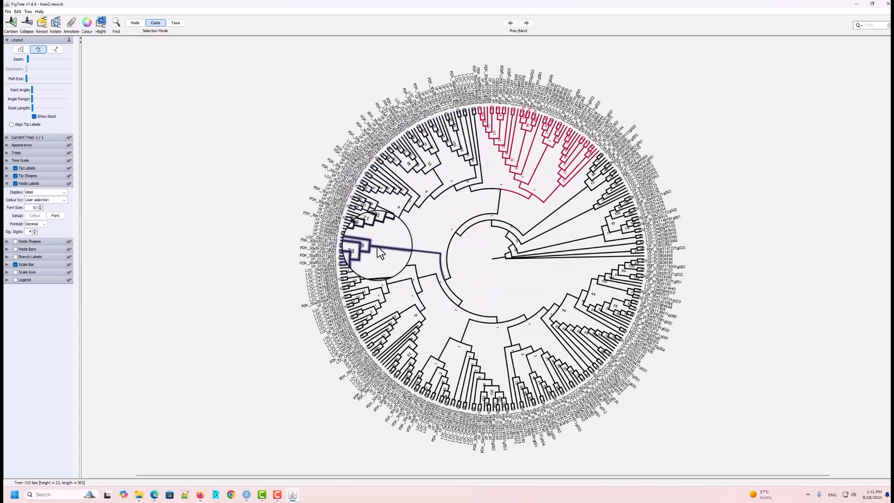
click(89, 22)
click(403, 234)
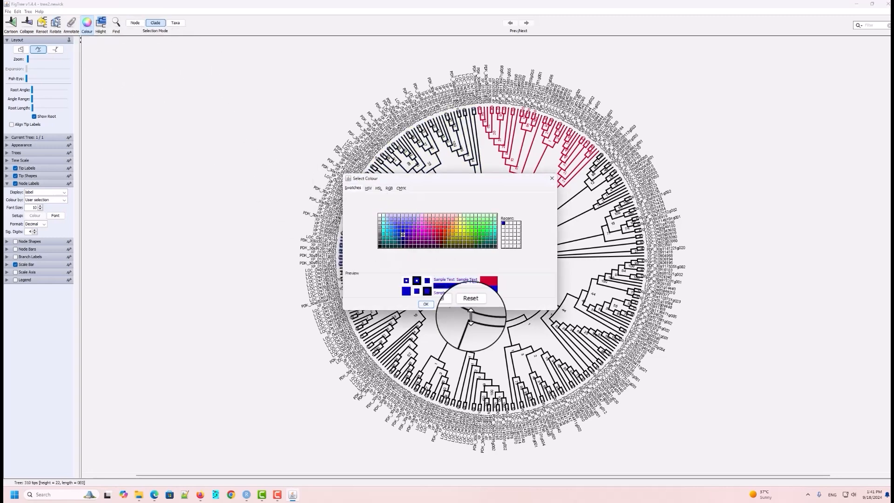
click(426, 304)
click(429, 306)
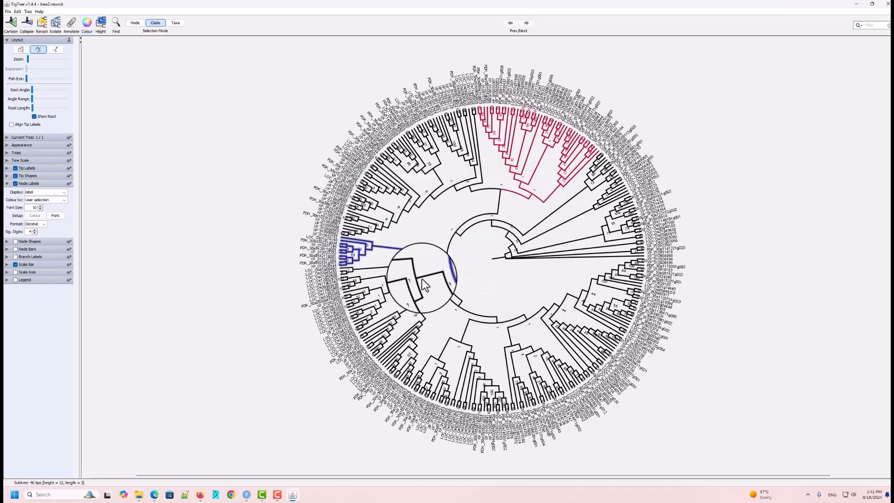
Colour the clade in the lower-left part of the tree, just below the blue one, teal
click(422, 277)
click(87, 22)
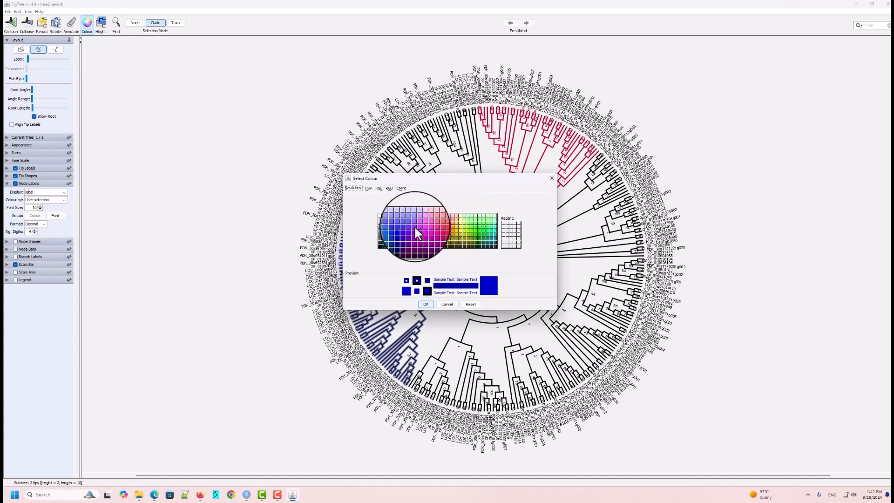
click(388, 236)
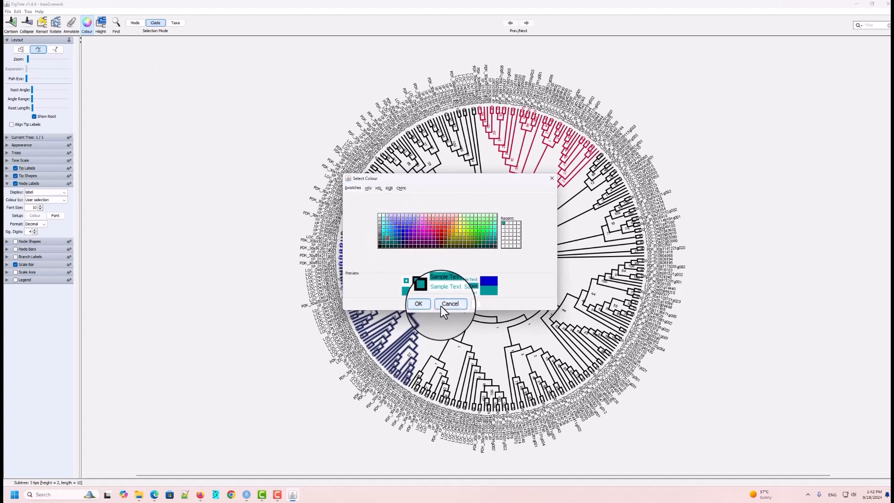
click(427, 305)
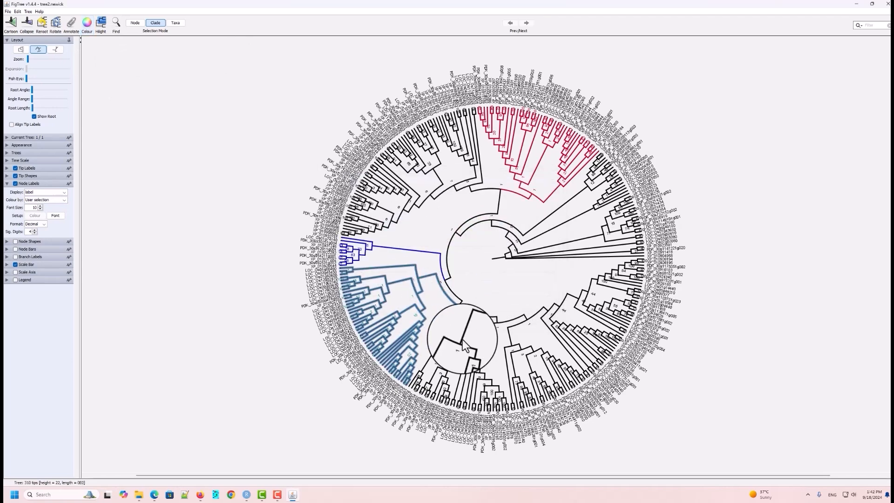
Colour the large clade spanning the bottom and lower right of the tree light orange
click(496, 320)
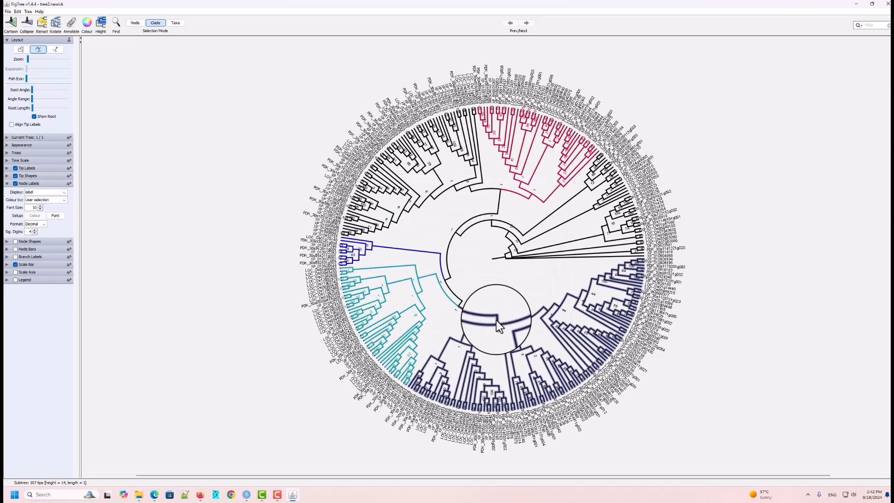
click(87, 23)
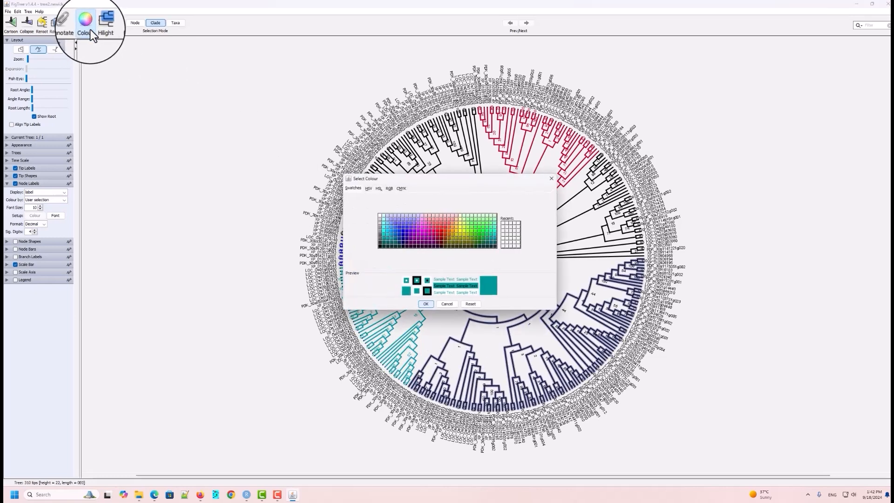
click(456, 218)
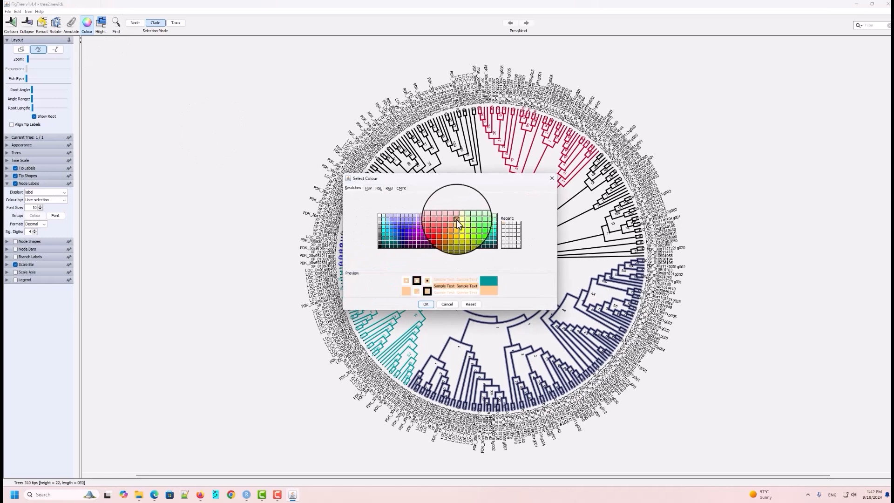
click(421, 301)
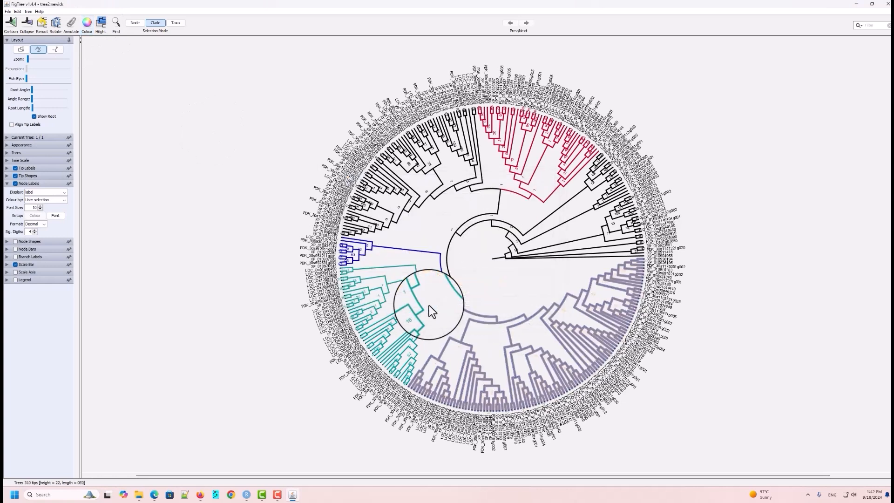
Colour the small clade in the upper-right part of the tree, beside the crimson clade, turquoise
click(566, 203)
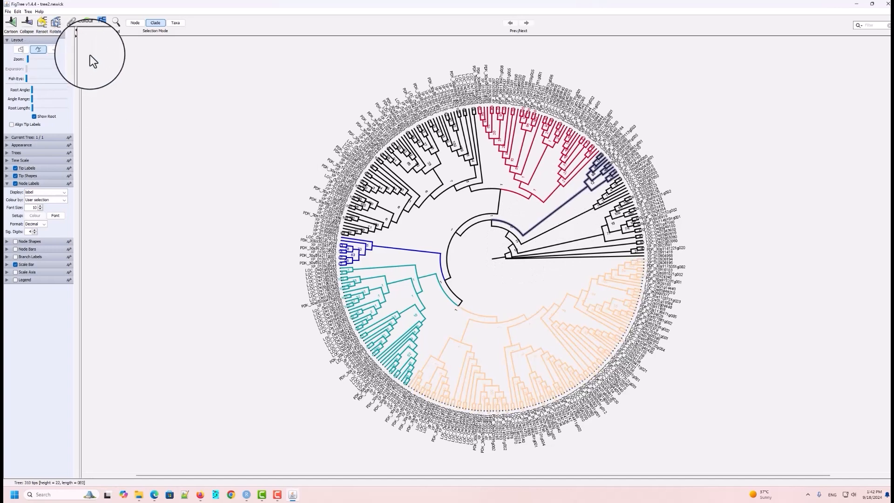
click(87, 23)
click(495, 228)
click(426, 304)
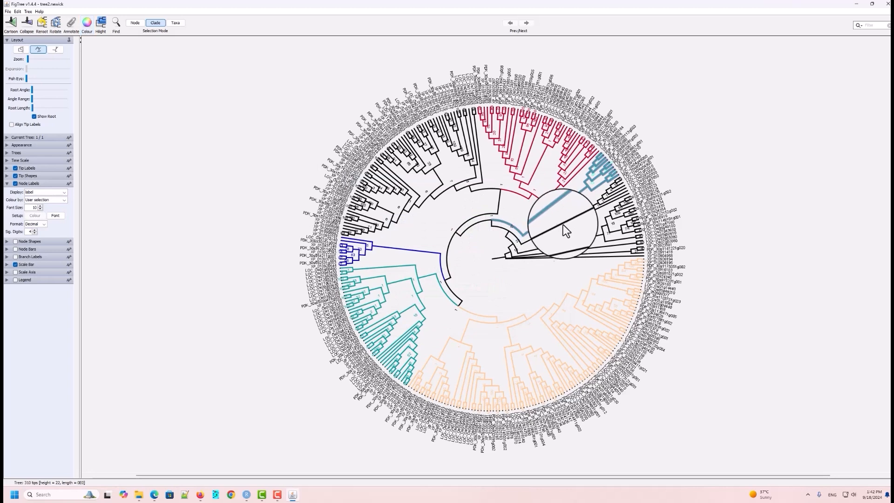
Colour the small clade just below the turquoise one on the right side of the tree light periwinkle
click(563, 222)
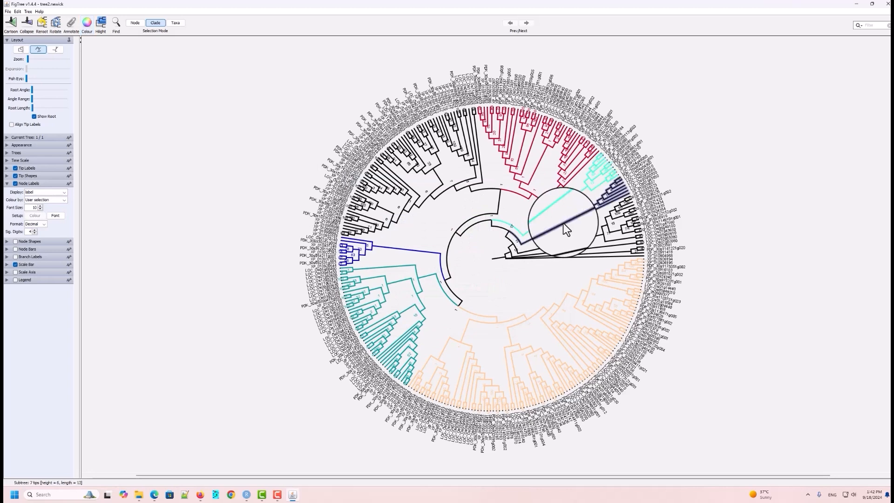
click(87, 23)
click(395, 220)
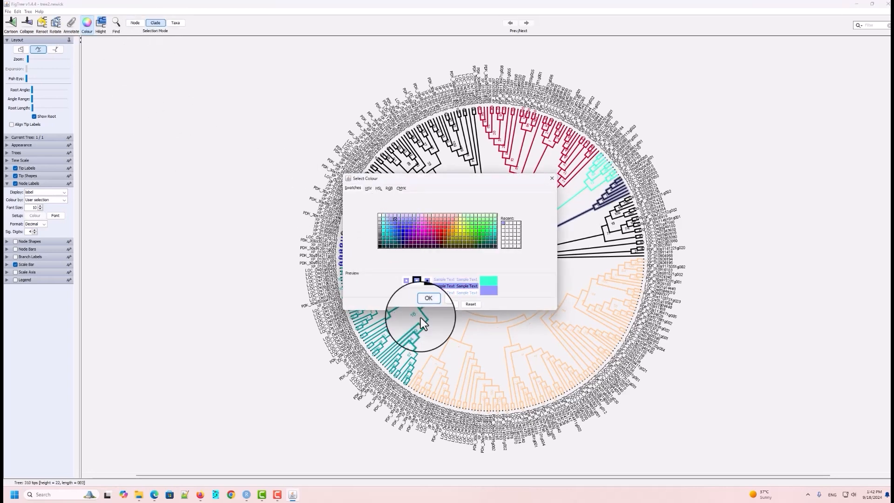
click(425, 305)
Colour the clade just below the periwinkle one on the right side of the tree green
click(586, 238)
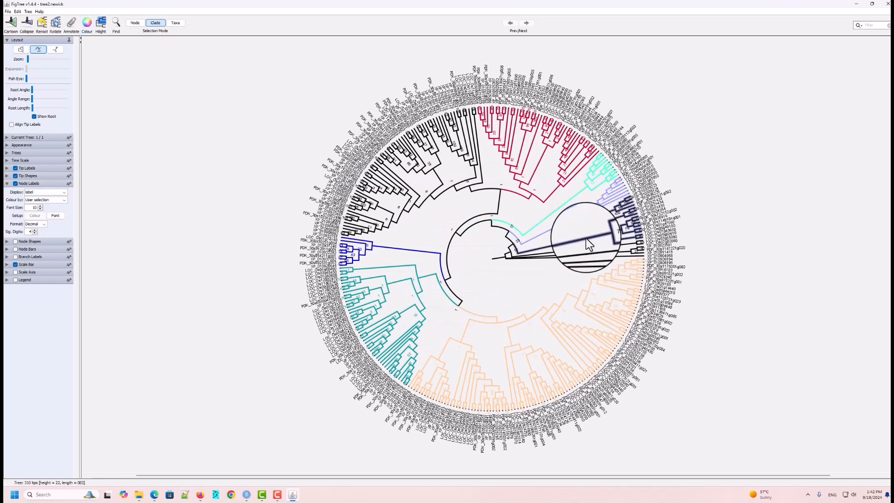
click(88, 24)
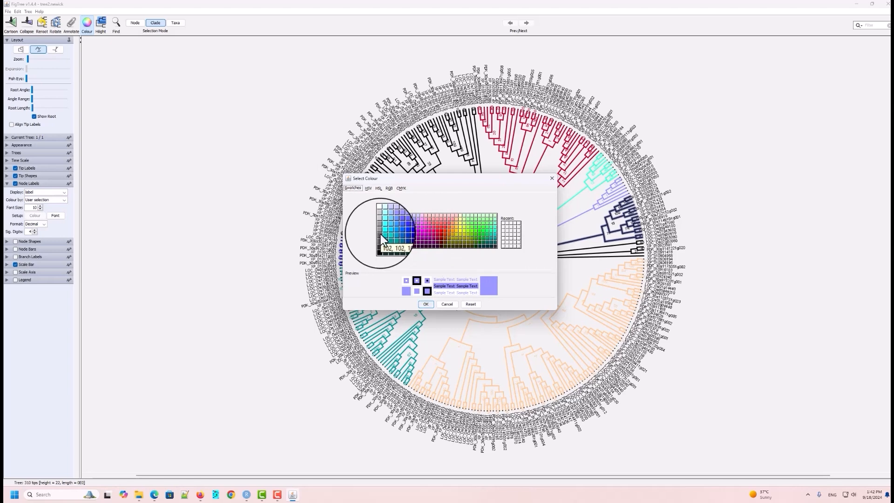
click(489, 235)
click(419, 307)
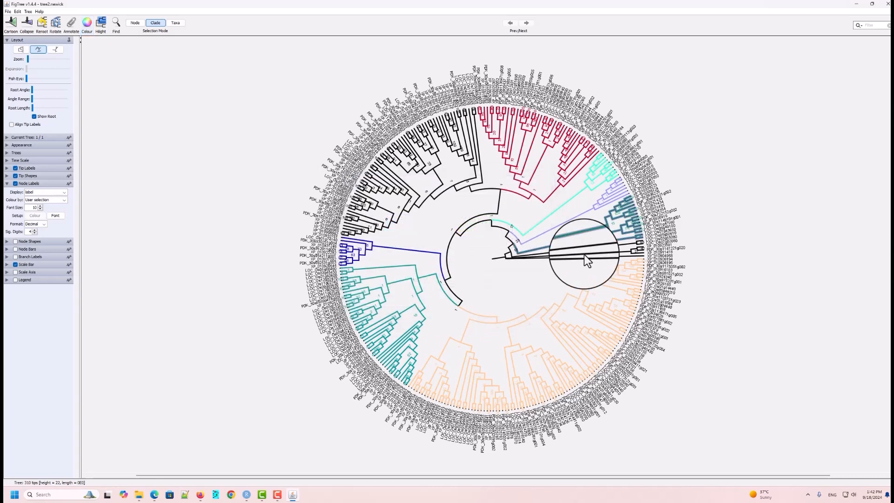
Colour the thin clade directly below the green one pale lavender
click(579, 254)
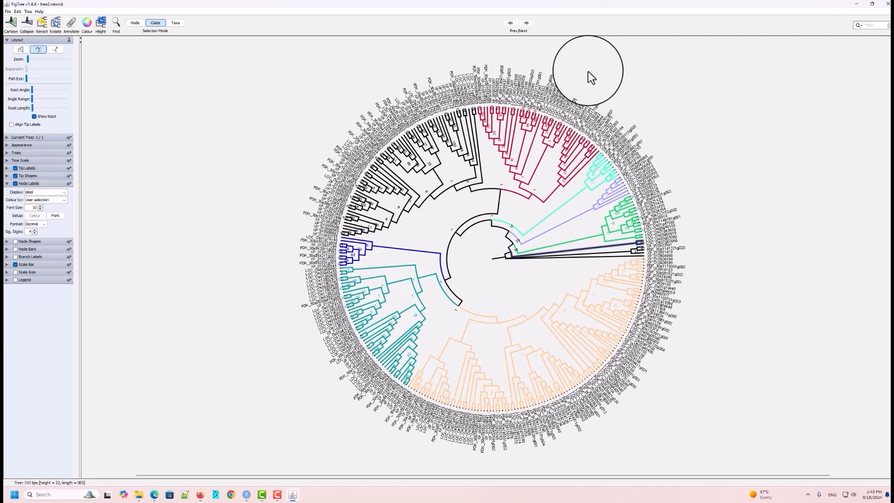
click(87, 22)
click(406, 214)
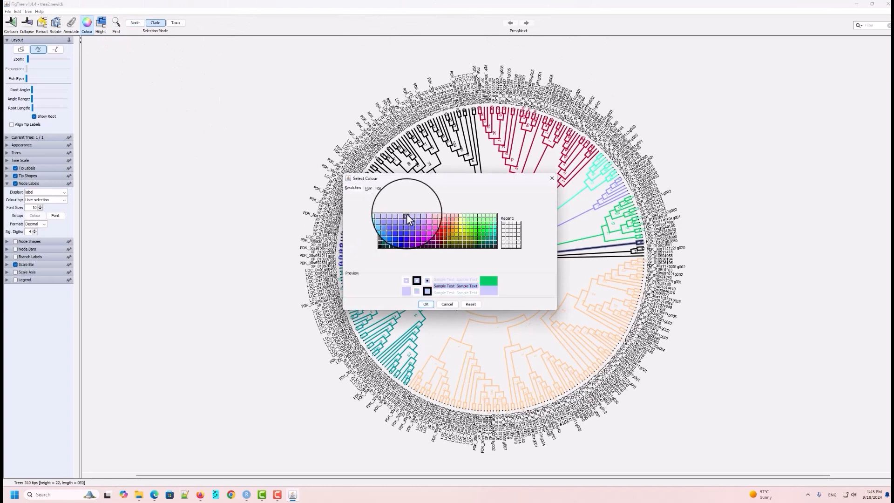
click(425, 305)
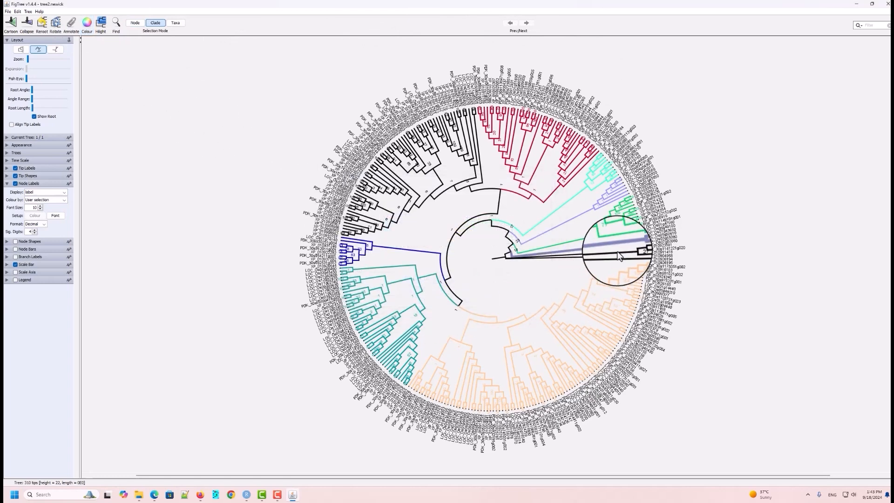
Colour the small clade directly below the pale lavender one turquoise and clear the selection
click(618, 252)
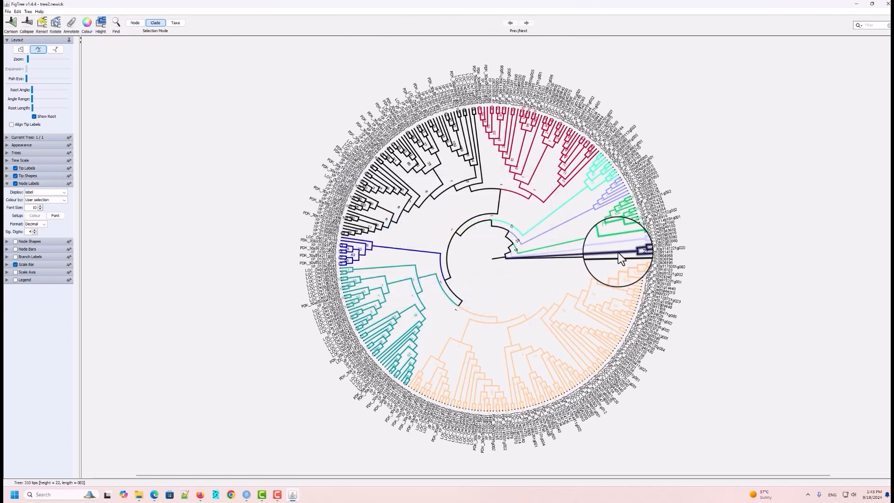
click(88, 23)
click(494, 230)
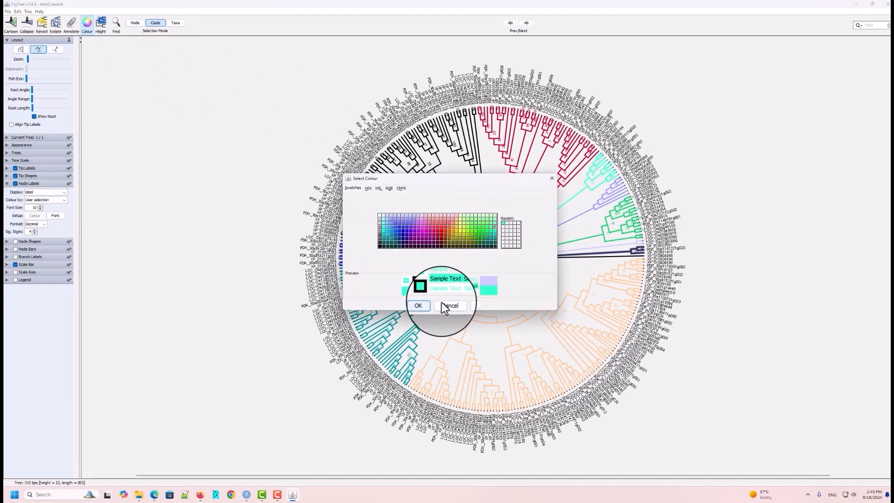
click(426, 304)
click(742, 182)
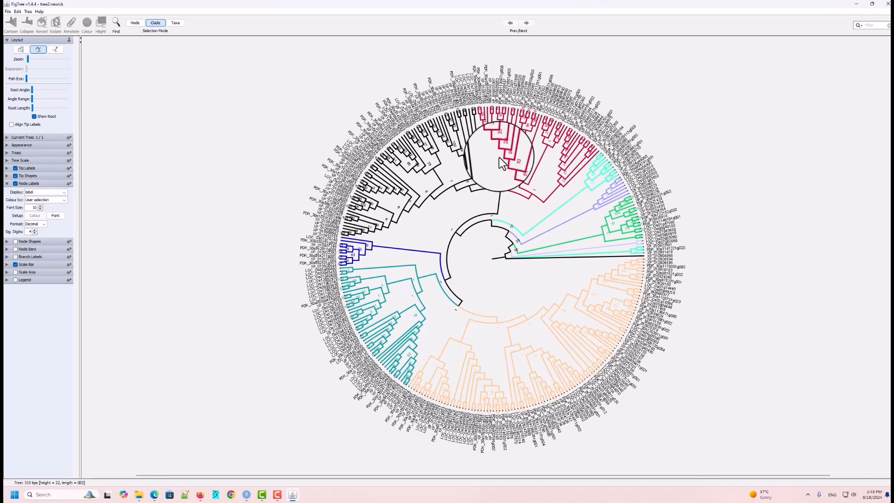
Select the crimson clade at the top of the tree, switch the selection mode to Taxa and colour its tip labels bright pink
click(530, 196)
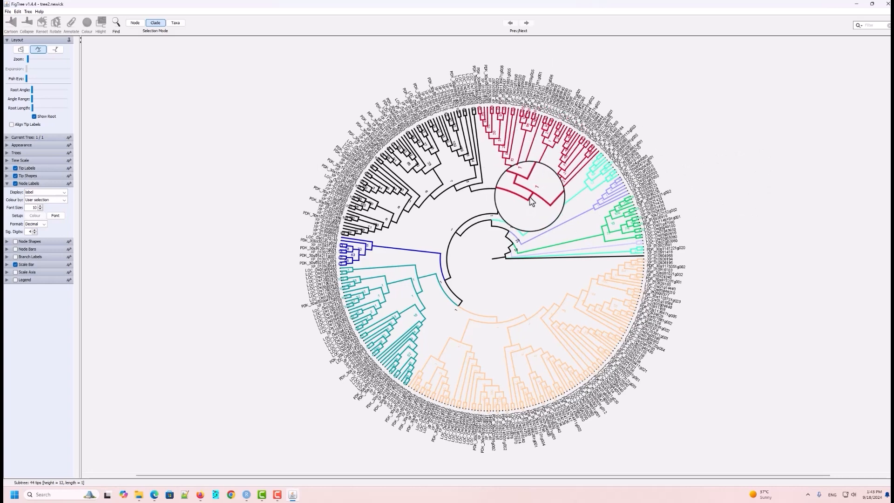
click(529, 196)
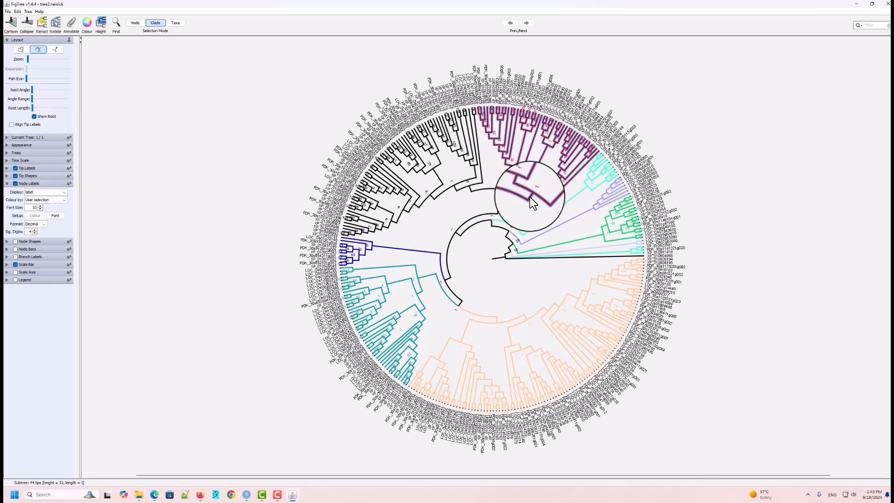
click(176, 26)
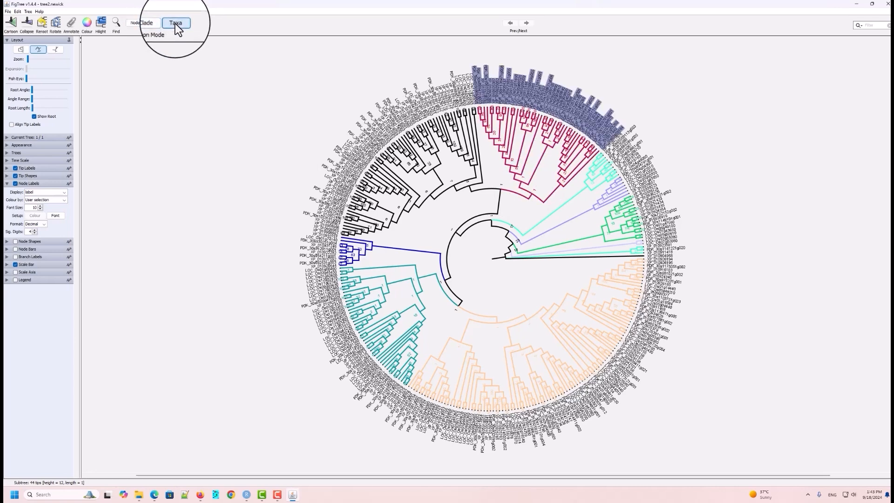
click(87, 24)
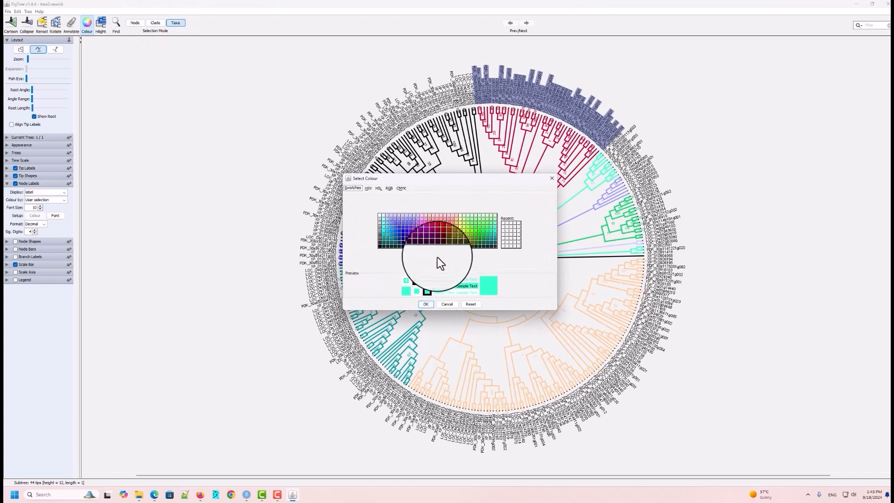
click(433, 236)
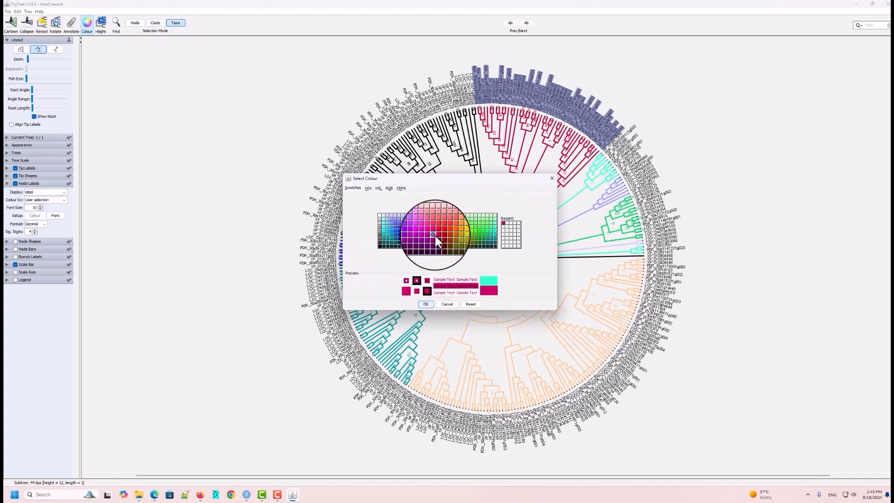
click(433, 231)
click(427, 298)
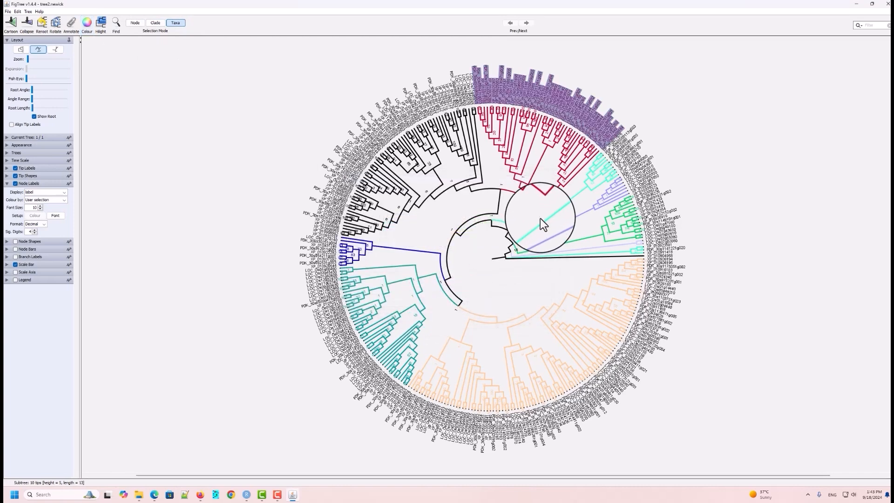
Colour the tip labels of the large uncoloured clade in the upper-left part of the tree black
click(540, 219)
click(499, 191)
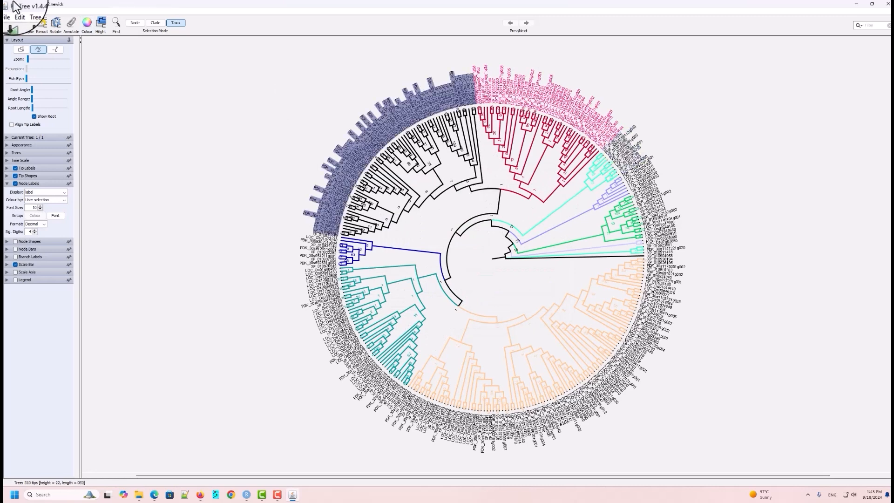
click(89, 27)
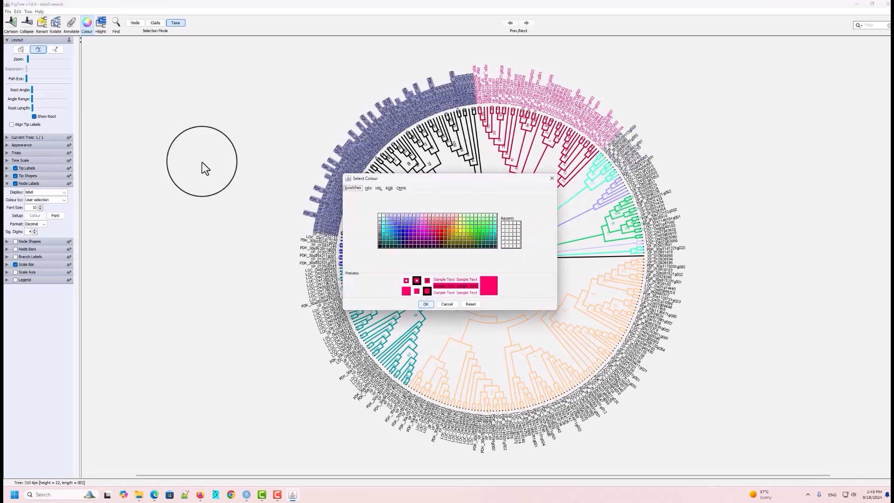
click(380, 246)
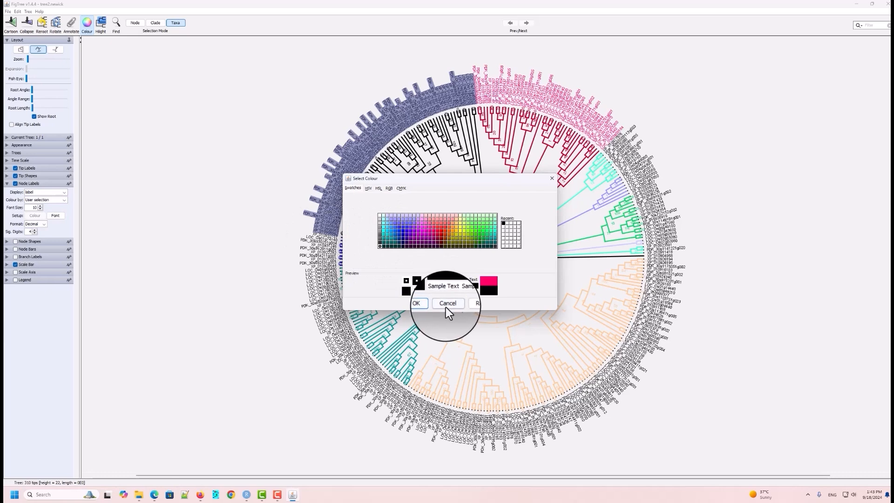
click(430, 305)
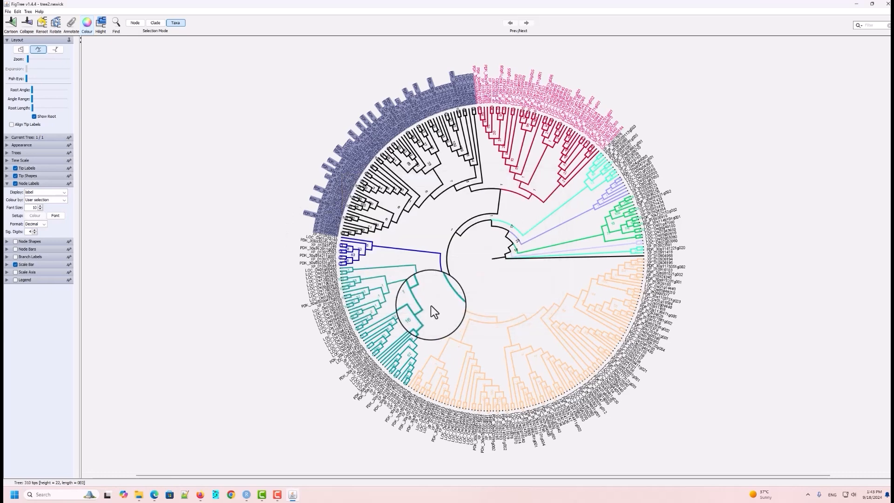
Colour the tip labels of the small blue clade on the left side of the tree blue
click(414, 251)
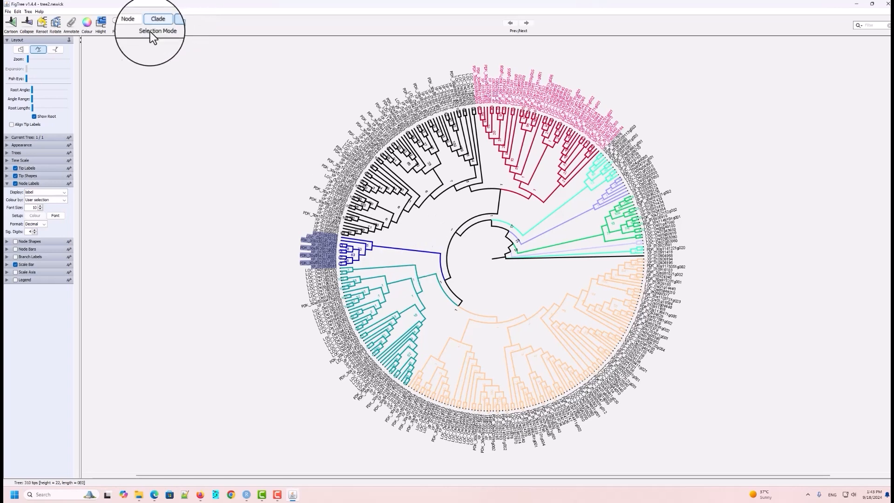
click(87, 24)
click(402, 231)
click(424, 305)
Colour the tip labels of the teal clade in the lower-left part of the tree teal
click(426, 276)
click(426, 277)
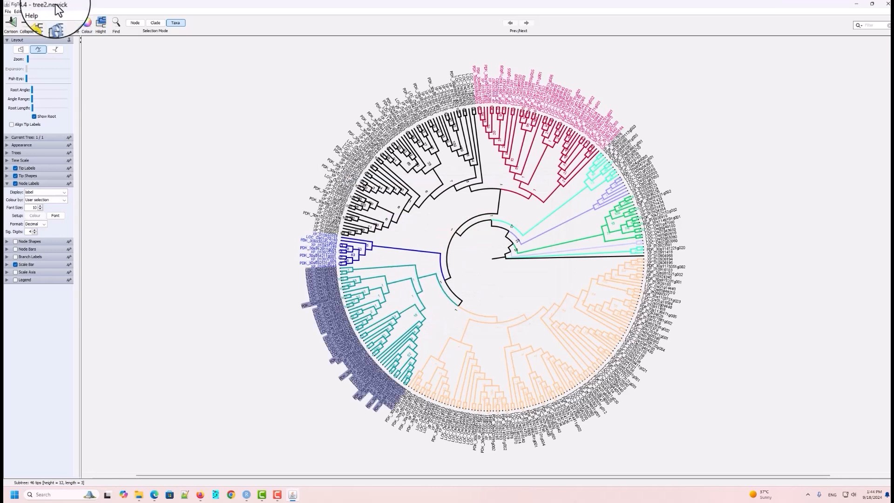
click(87, 23)
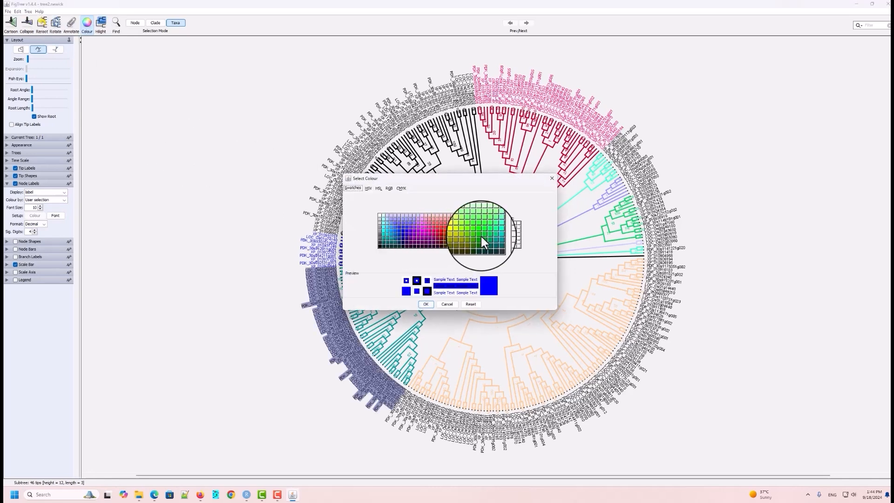
click(493, 239)
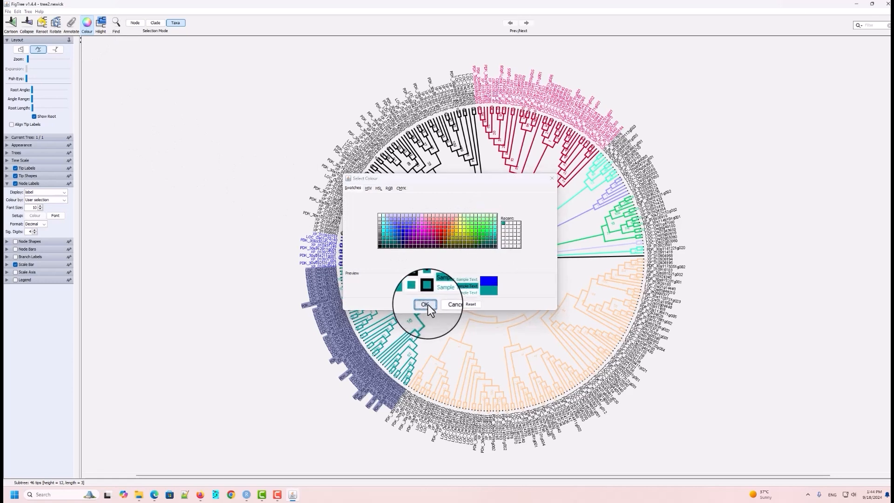
click(425, 304)
Colour the tip labels of the large light-orange clade across the bottom of the tree light orange
click(496, 320)
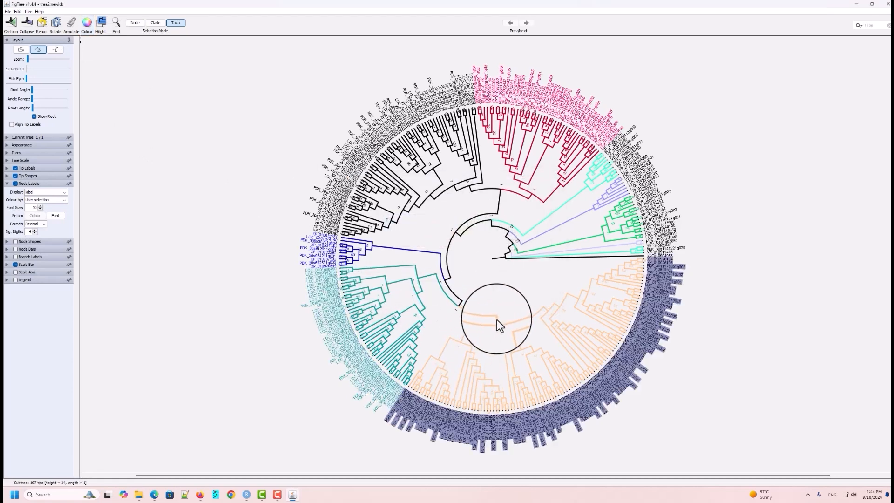
click(87, 26)
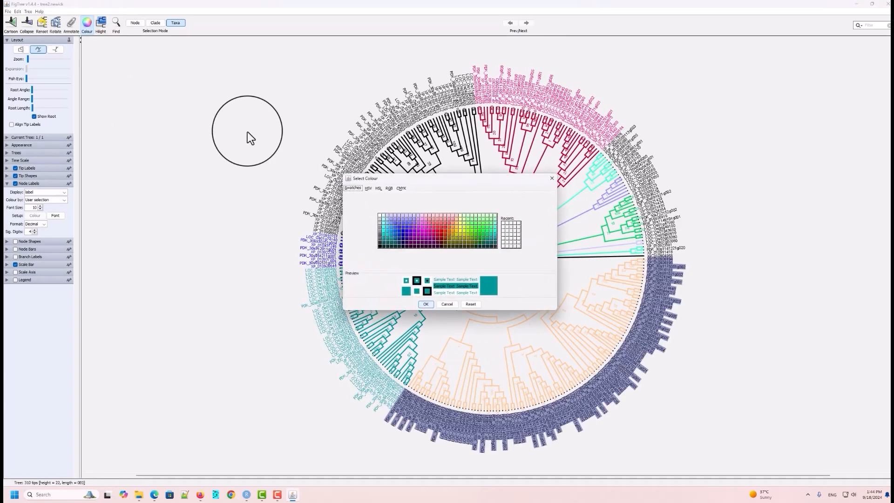
click(456, 223)
click(424, 306)
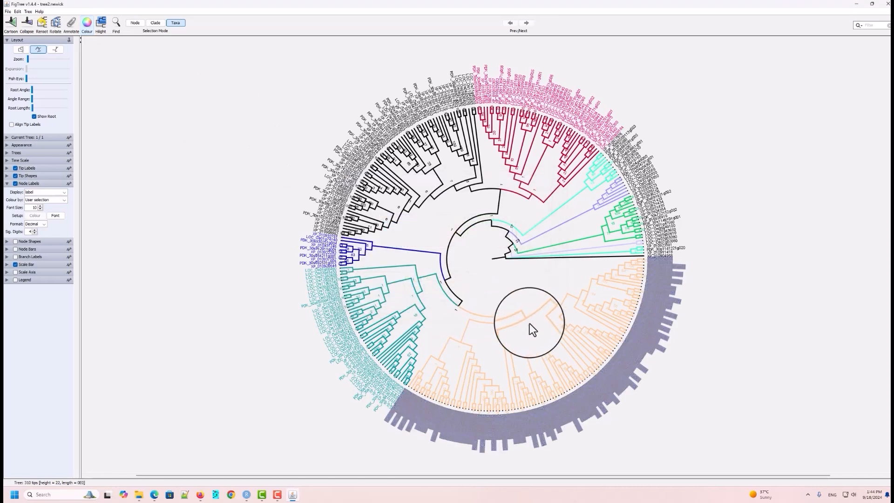
Colour the tip labels of the turquoise clade beside the crimson one turquoise
click(582, 189)
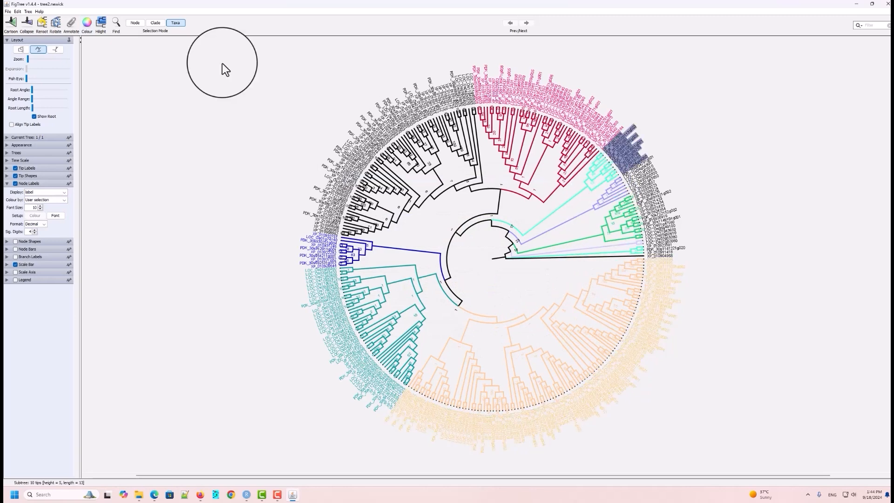
click(86, 25)
click(495, 227)
click(427, 300)
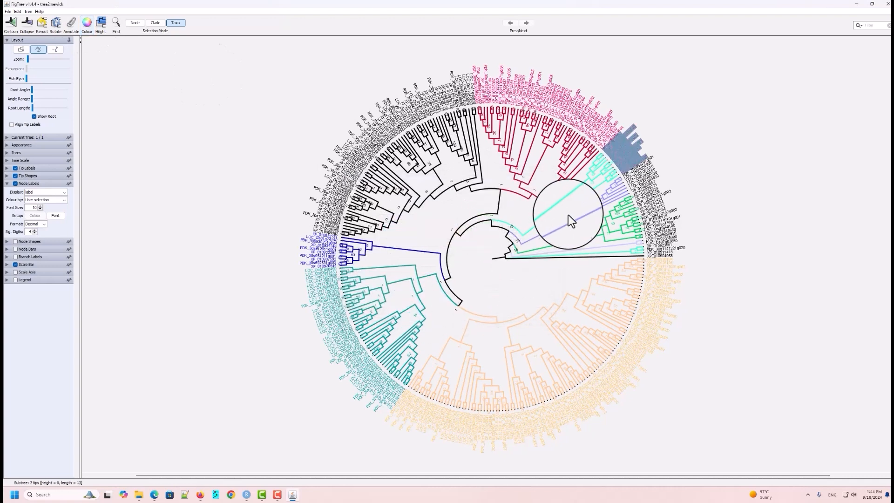
Colour the tip labels of the periwinkle clade in the upper-right part of the tree light violet
click(579, 216)
click(87, 24)
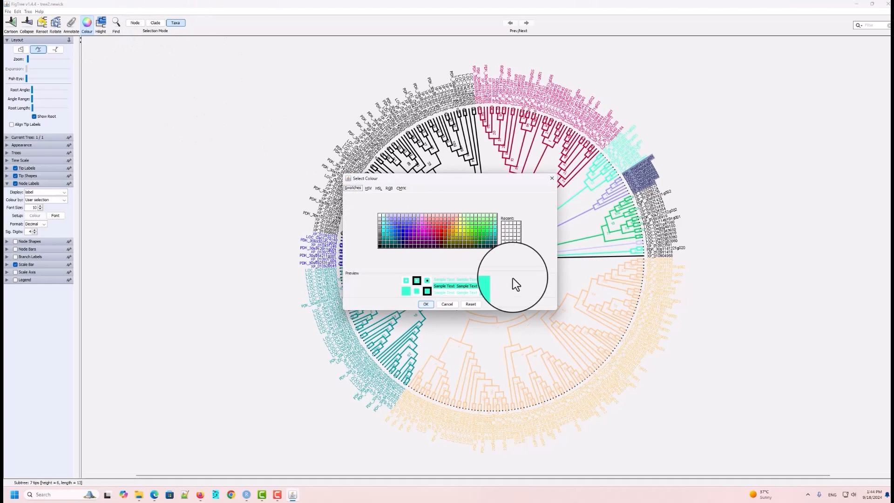
click(418, 224)
click(429, 302)
Colour the tip labels of the green clade just below the periwinkle one green
click(573, 241)
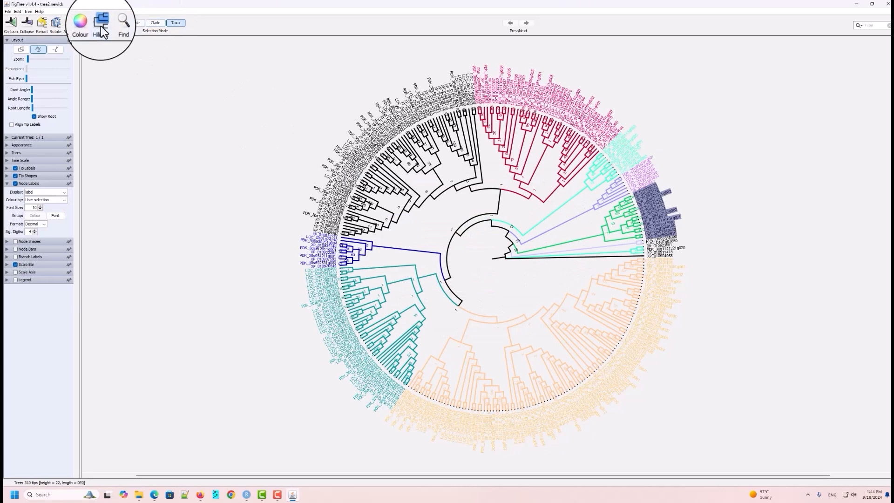
click(87, 23)
click(487, 233)
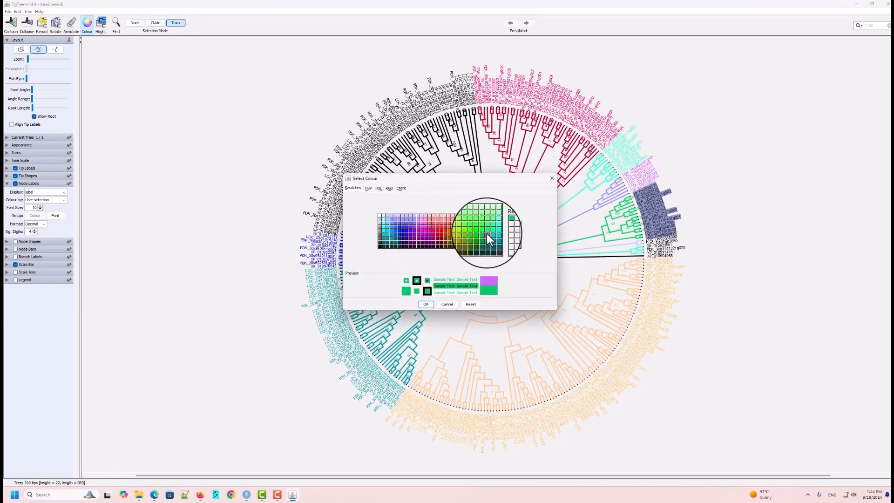
click(424, 304)
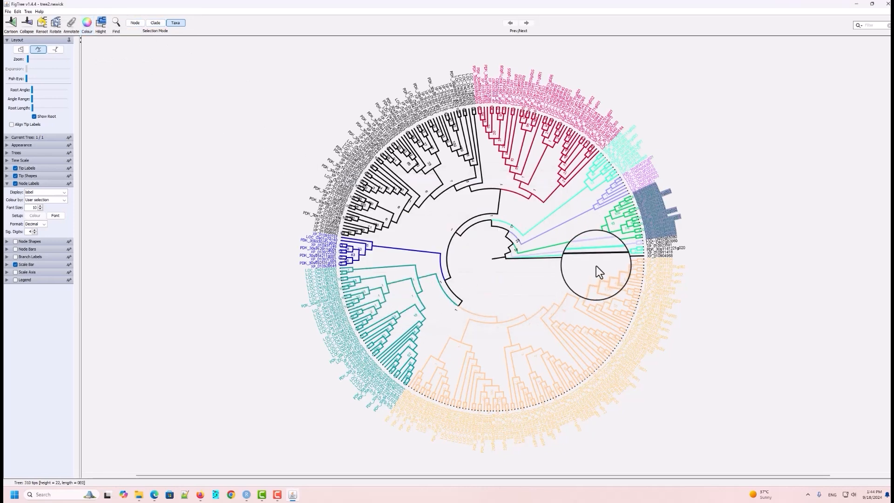
Colour the tip labels of the small two-tip light-violet clade below the green clade violet
click(628, 244)
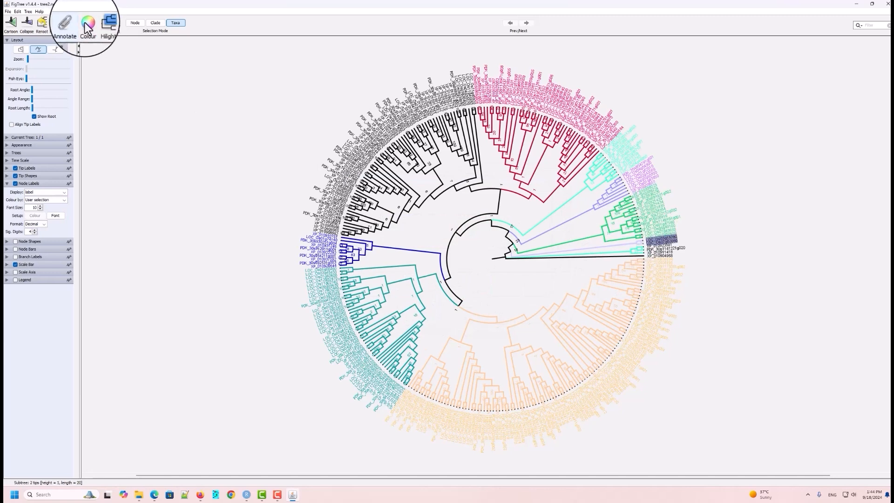
click(87, 23)
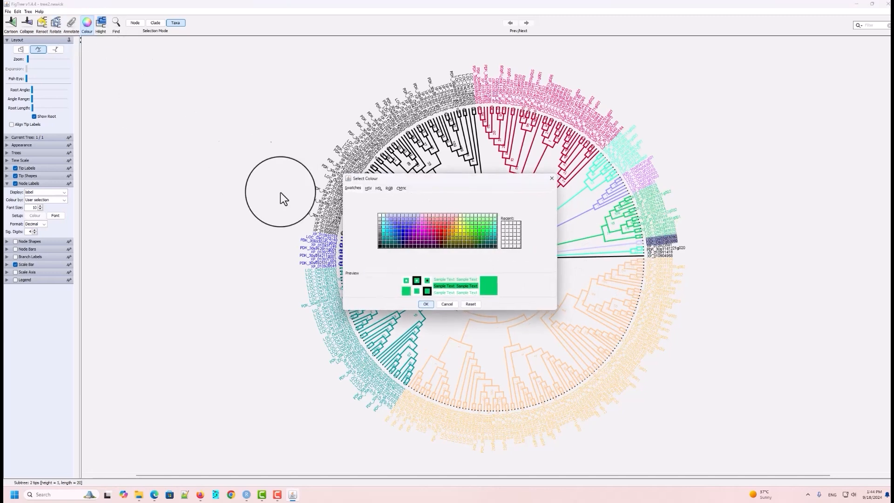
click(417, 222)
click(425, 304)
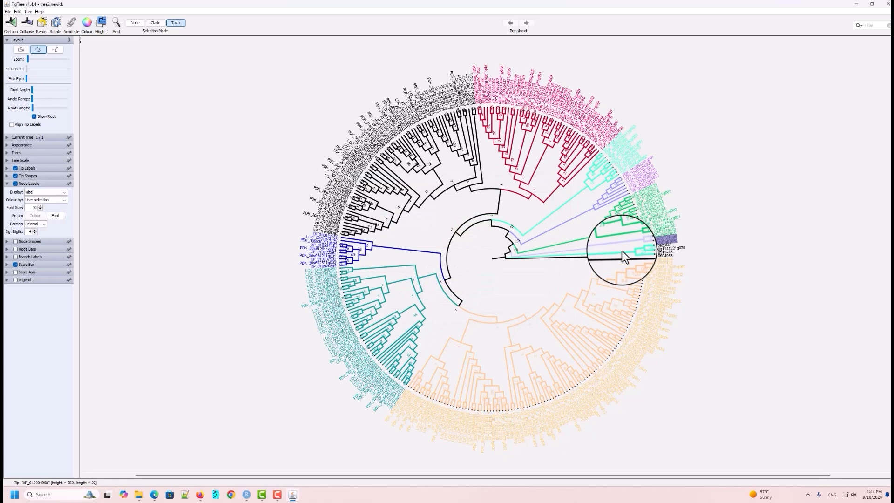
Colour the tip labels of the small turquoise clade just above the black XP_010904958 branch turquoise
click(87, 24)
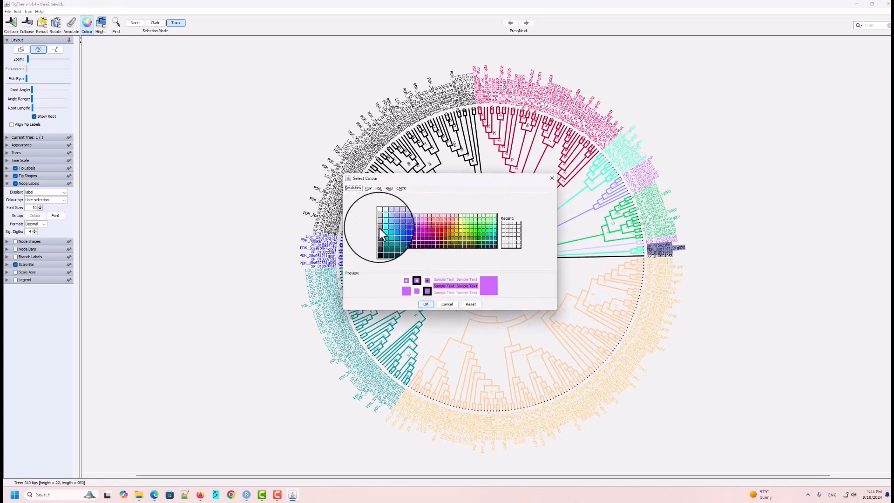
click(495, 231)
click(427, 301)
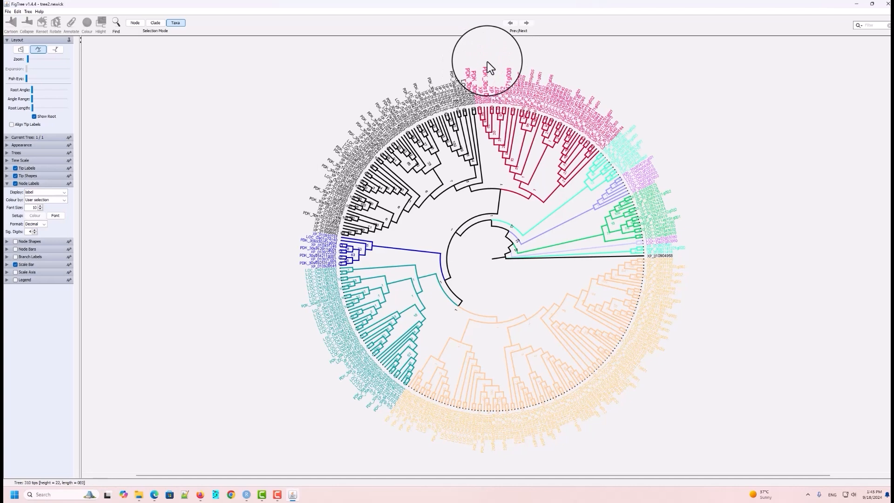
drag(557, 104, 560, 103)
click(565, 79)
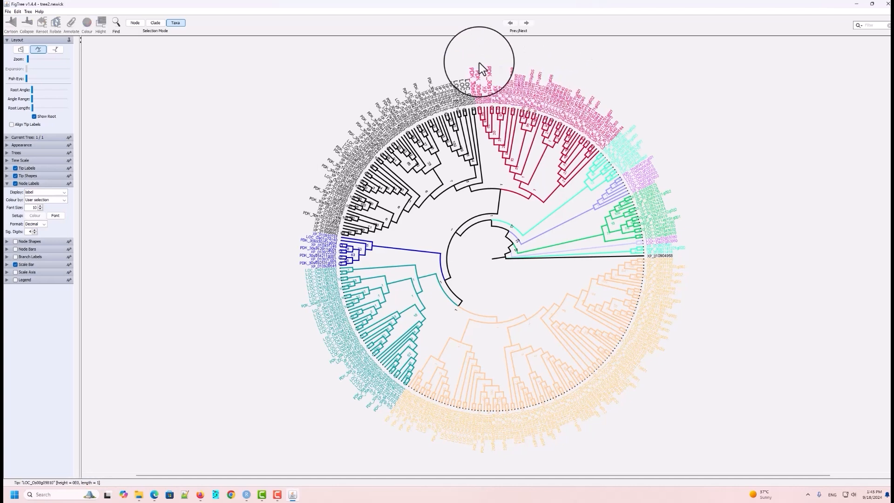
drag(482, 65, 624, 129)
click(681, 88)
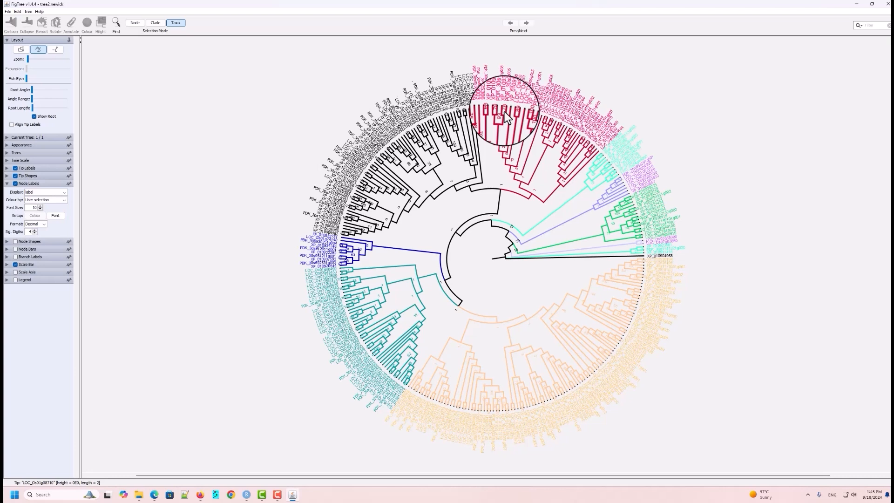
Switch the selection mode to Clade and highlight the crimson clade with a dark teal background
click(530, 198)
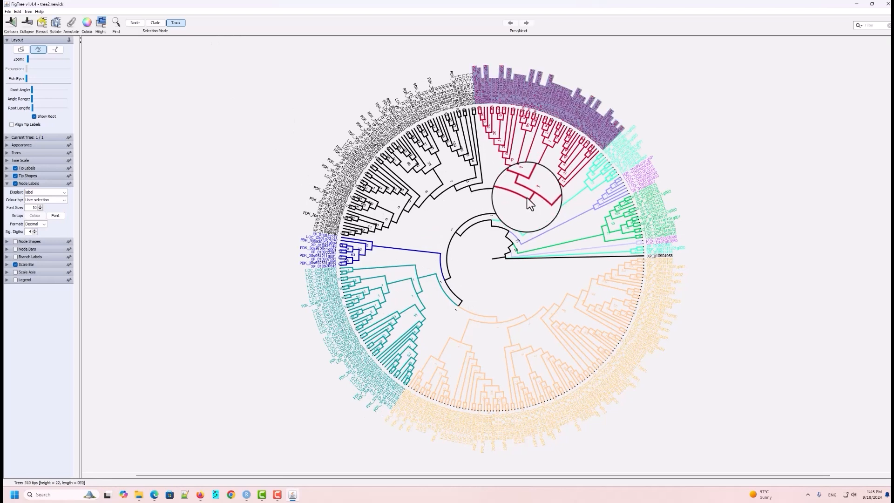
click(100, 23)
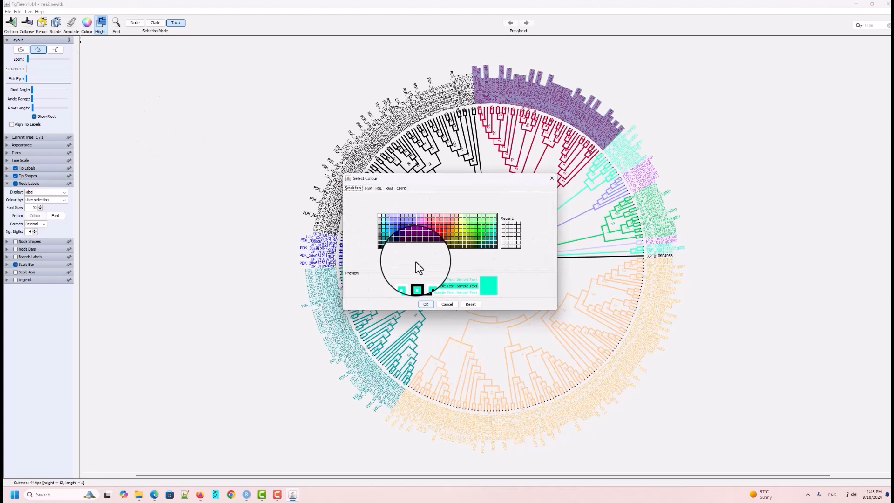
click(446, 304)
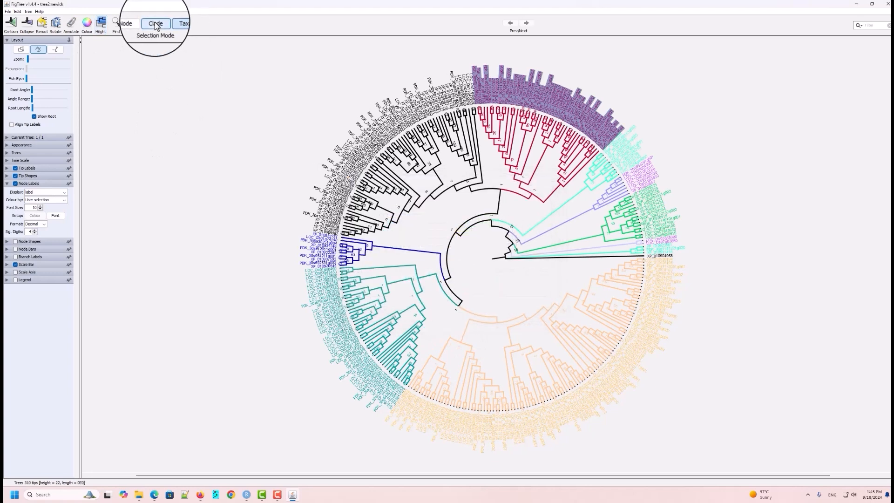
click(155, 23)
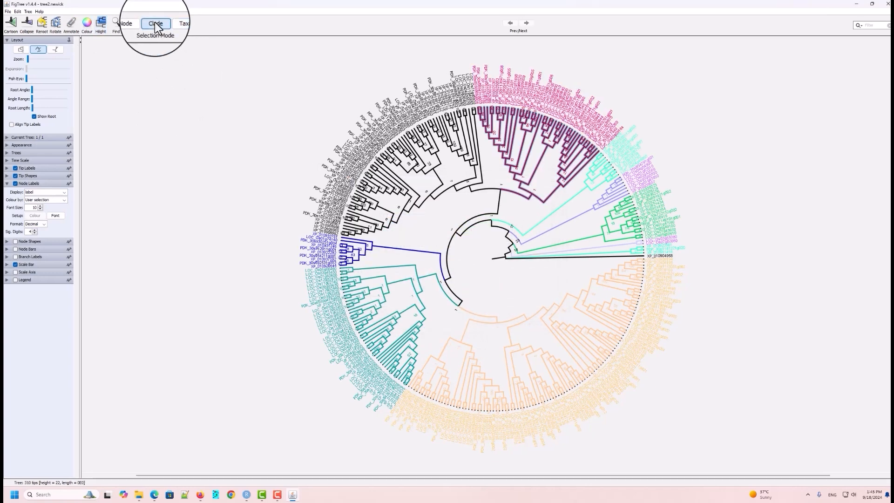
click(101, 24)
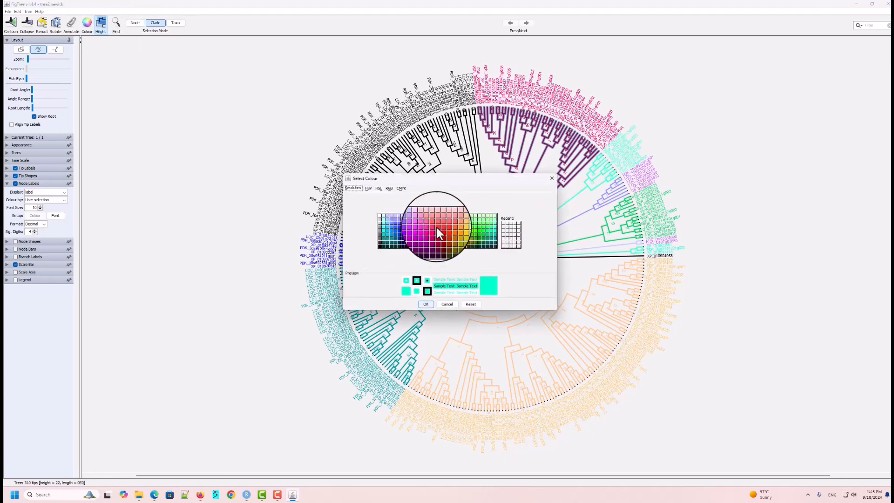
click(494, 238)
click(428, 305)
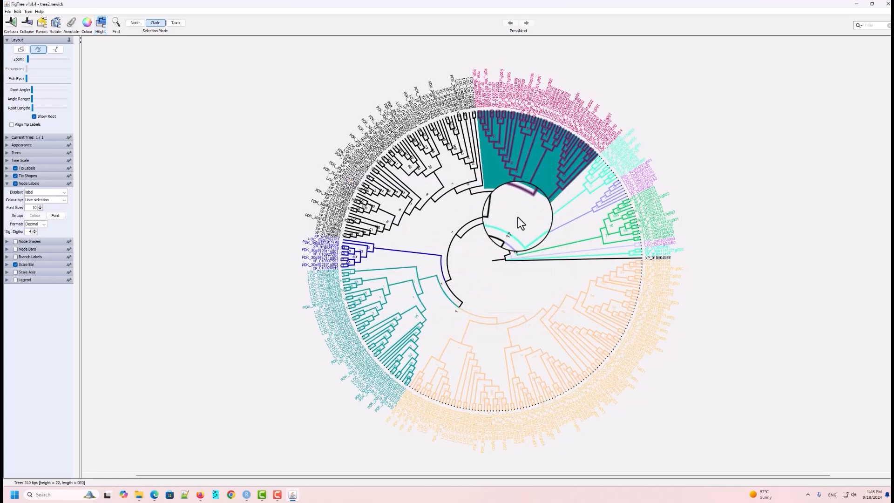
Highlight the large black clade in the upper-left part of the tree with a light lavender background
click(517, 217)
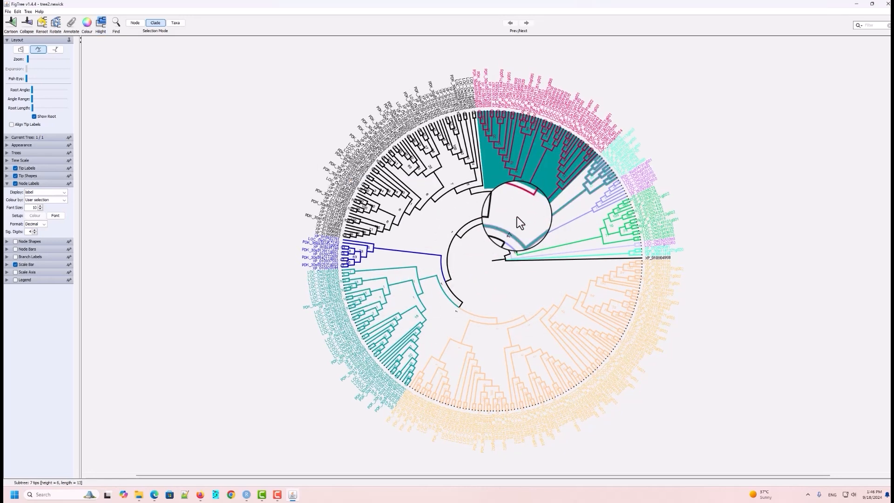
click(470, 192)
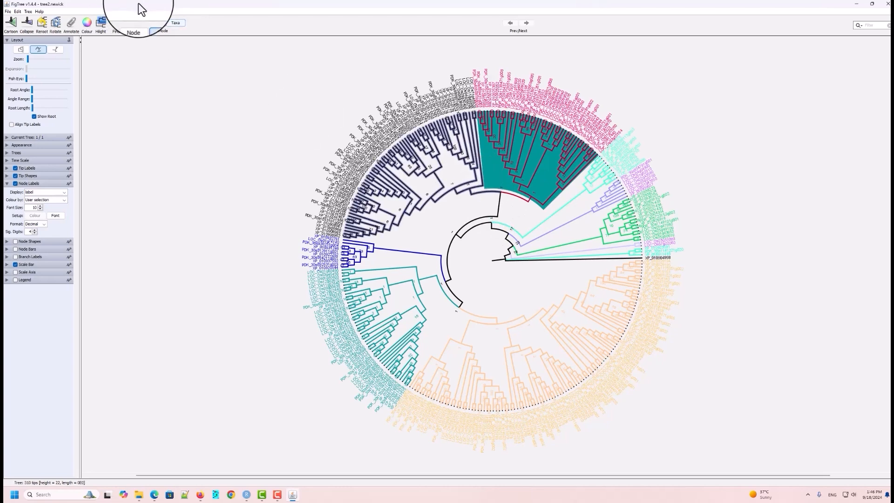
click(101, 23)
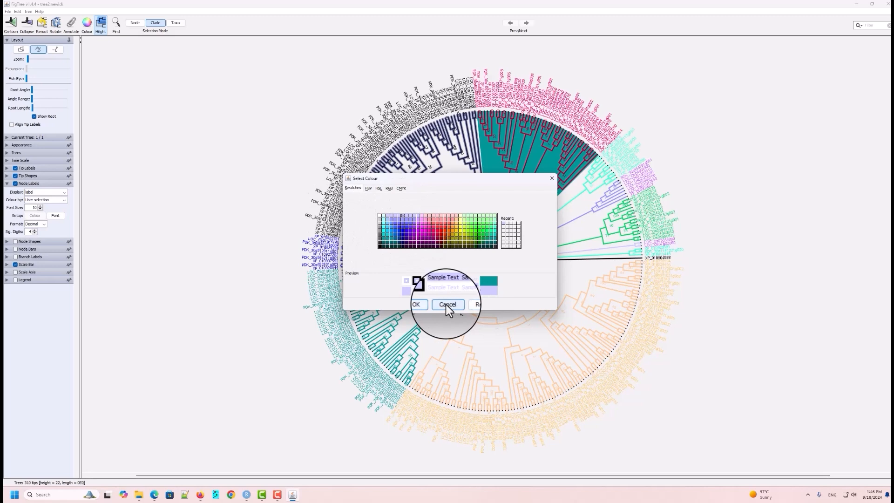
click(419, 305)
Recolour the branches of the small blue clade between the black and teal clades light pink
click(428, 269)
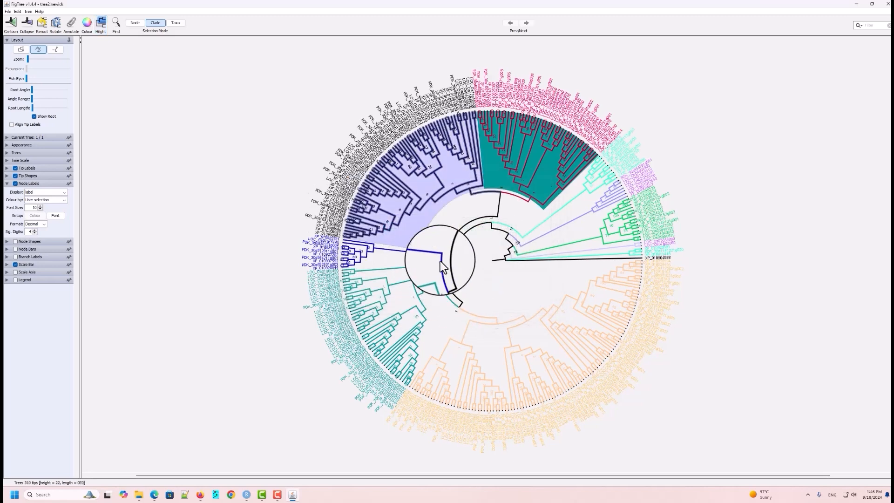
click(87, 24)
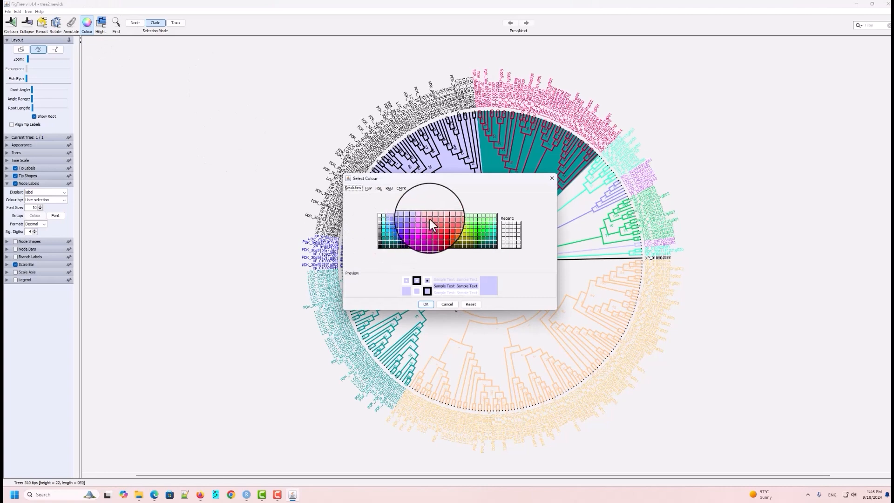
click(430, 216)
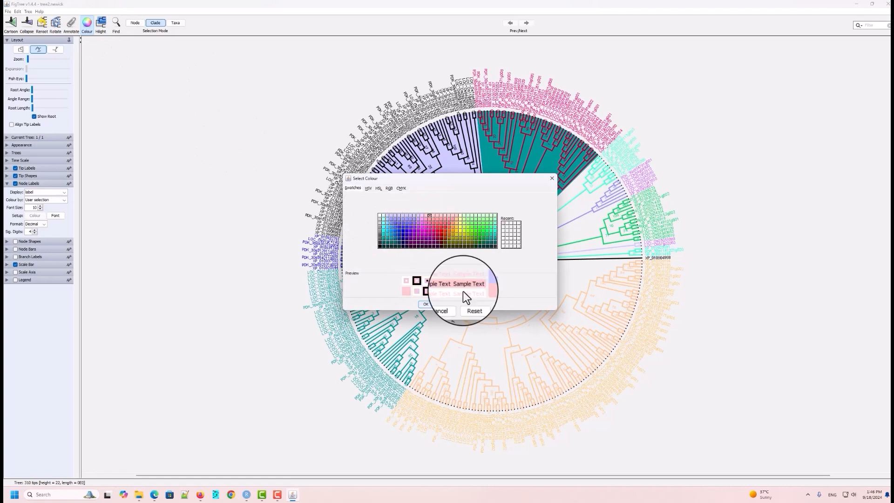
click(429, 305)
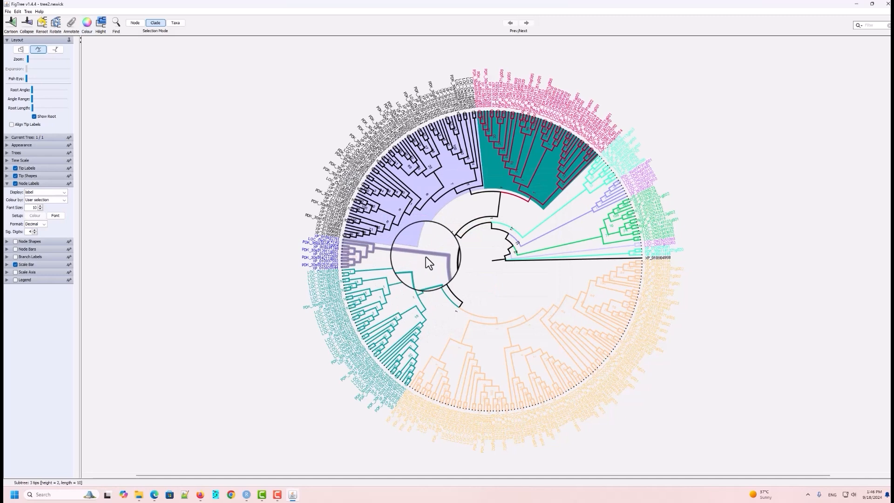
Highlight the small light-pink clade with a cyan background
click(102, 24)
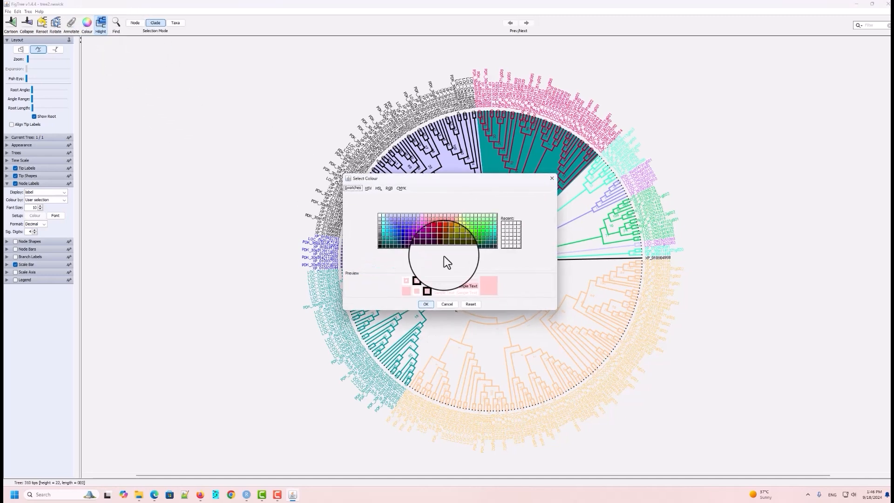
click(383, 231)
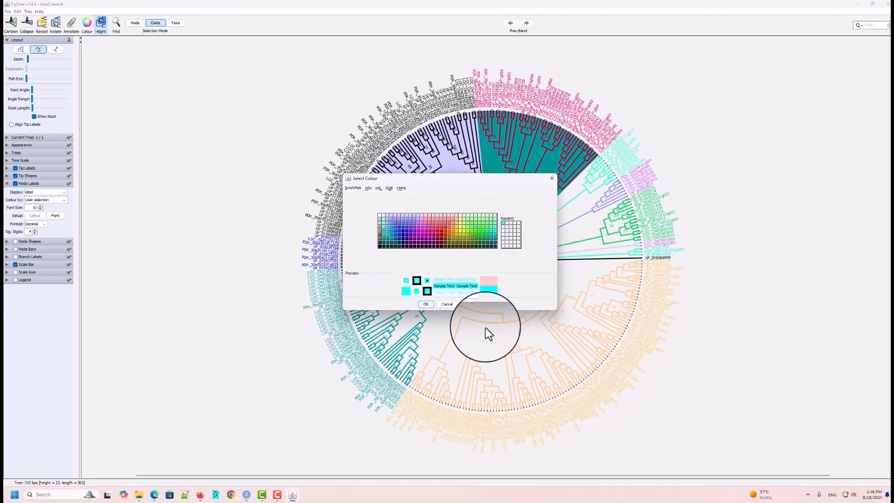
click(426, 304)
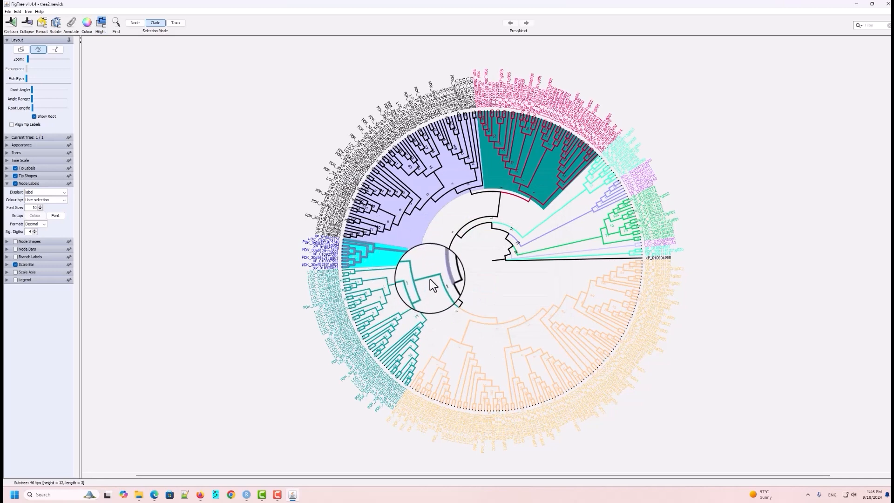
Highlight the teal clade in the lower-left part of the tree with an orange background
click(422, 281)
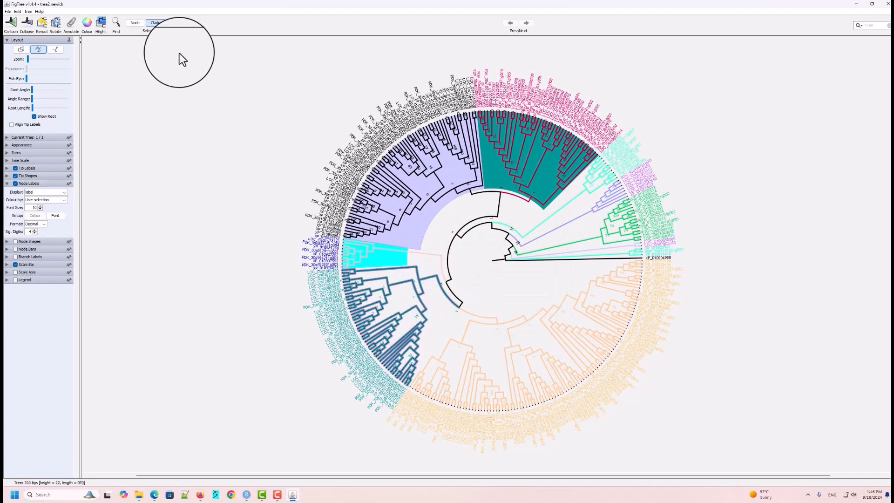
click(90, 28)
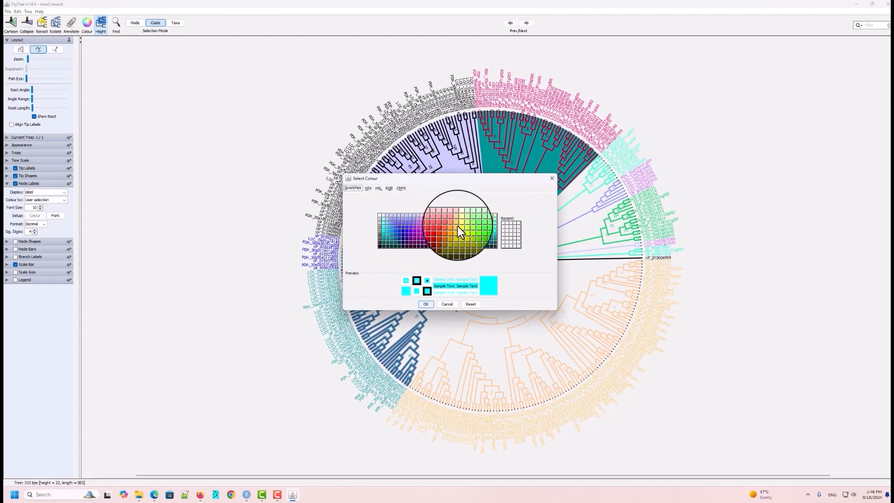
click(453, 225)
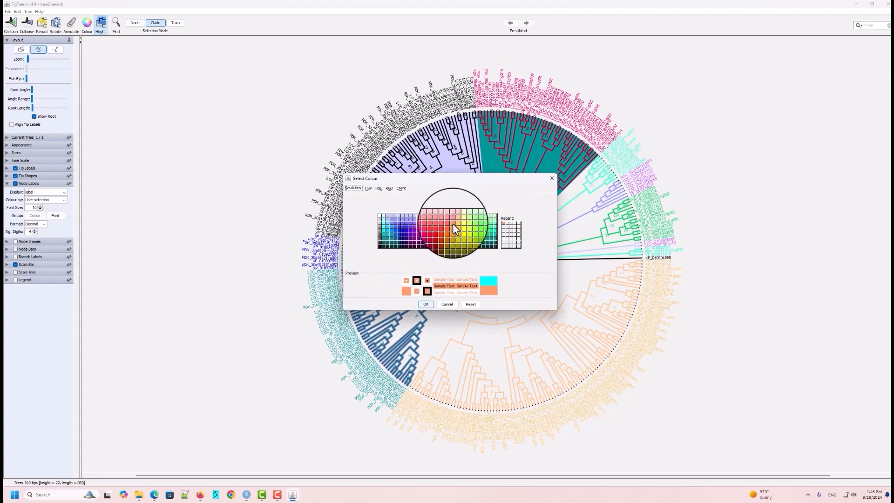
click(426, 304)
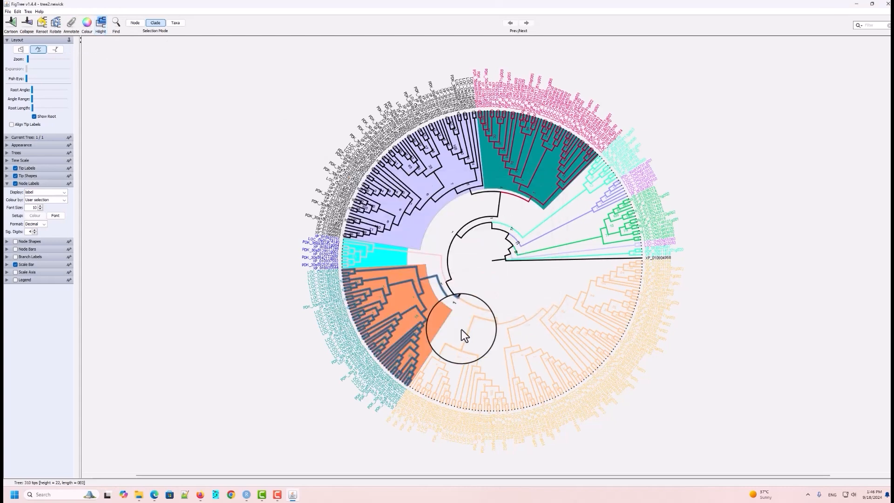
Highlight the large light-orange clade across the bottom of the tree with a dark green background
click(497, 320)
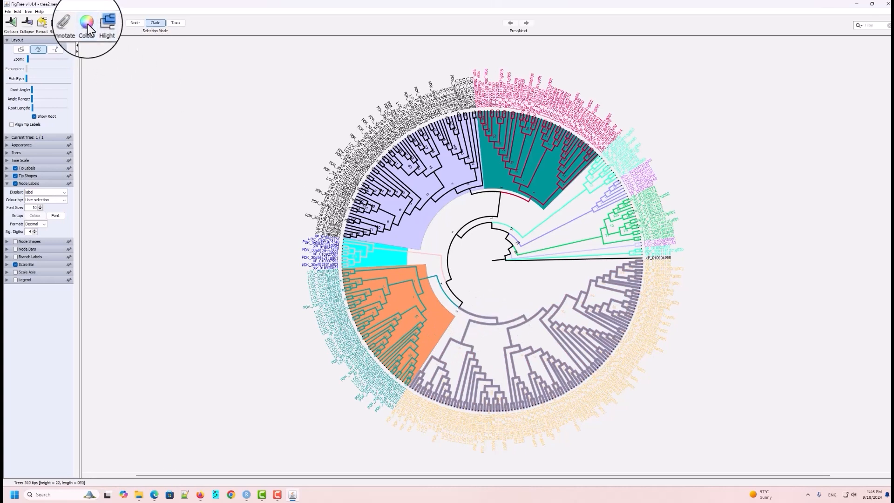
click(103, 25)
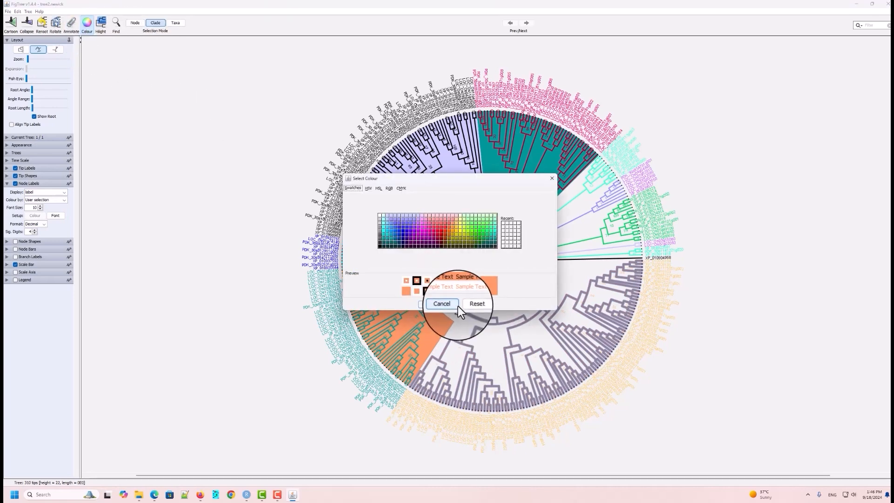
click(426, 304)
click(102, 24)
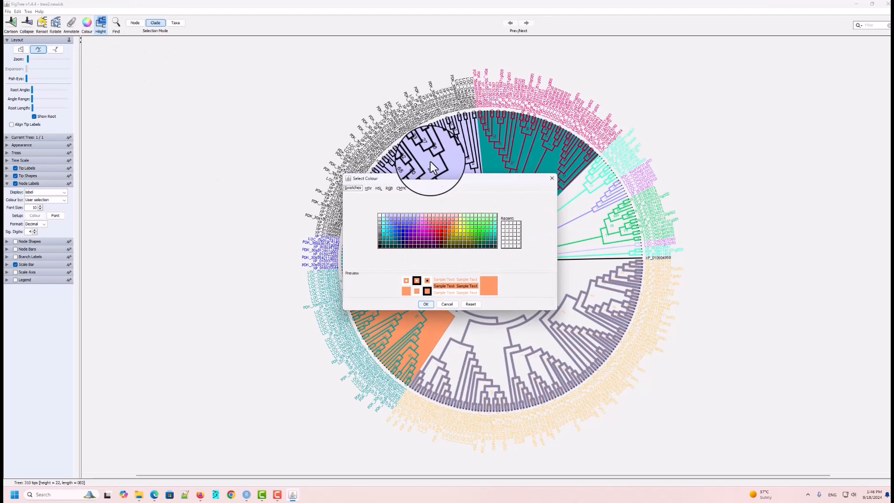
click(476, 239)
click(424, 305)
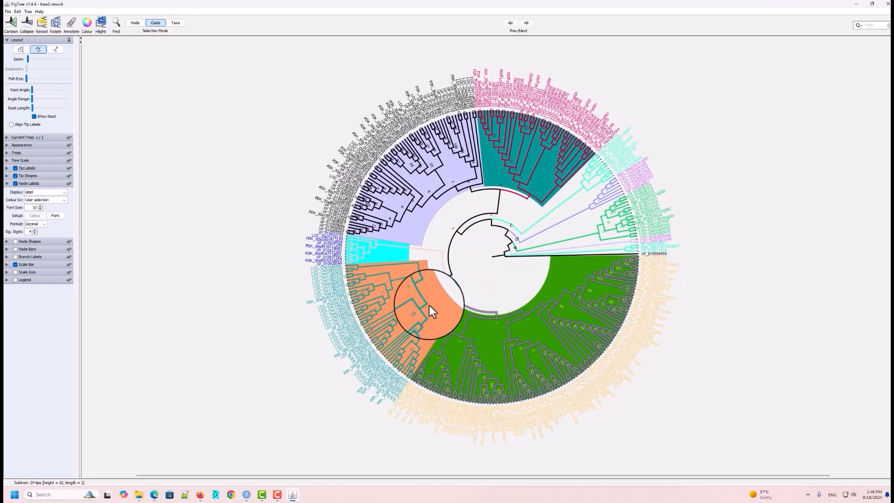
Highlight the aquamarine clade next to the crimson clade in the upper-right part of the tree with a light orange background
click(554, 254)
click(565, 201)
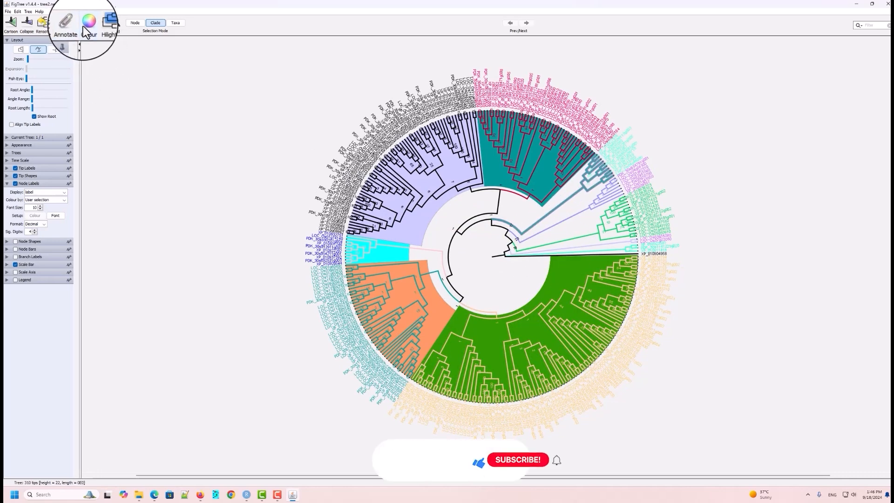
click(100, 22)
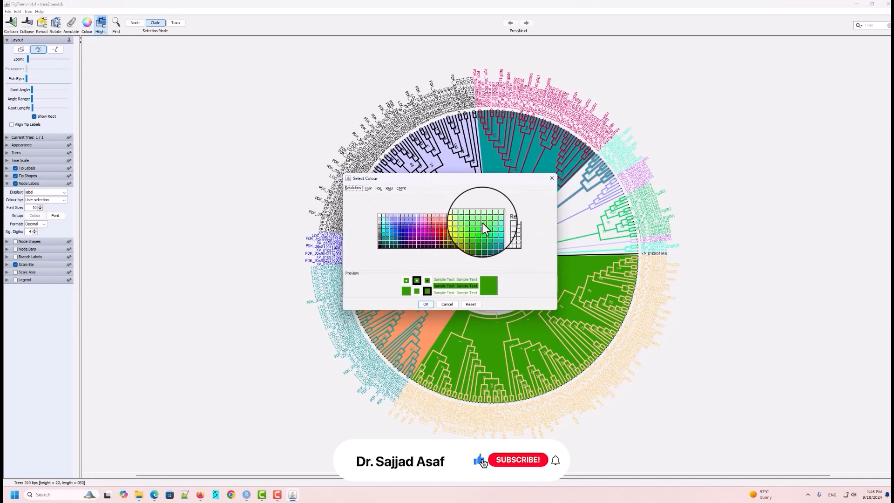
click(457, 224)
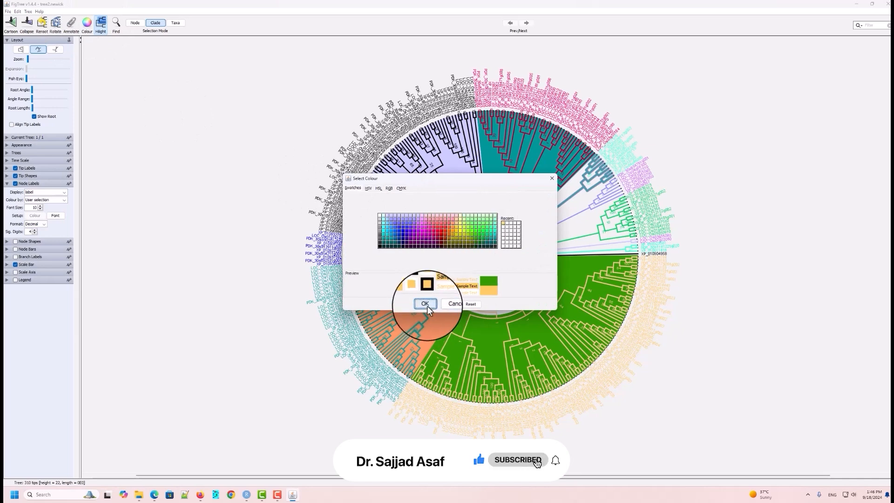
click(426, 304)
Highlight the light-purple clade between the aquamarine and green clades with a salmon-pink background
click(563, 221)
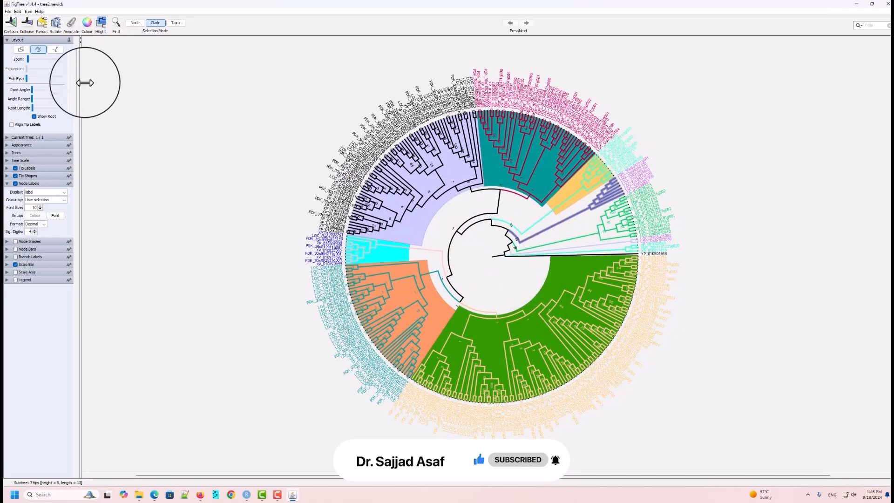
click(99, 24)
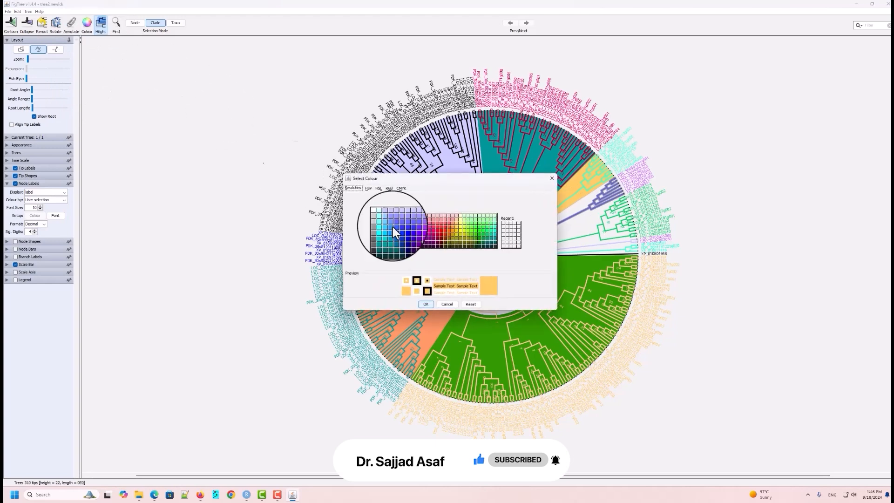
click(449, 222)
click(425, 305)
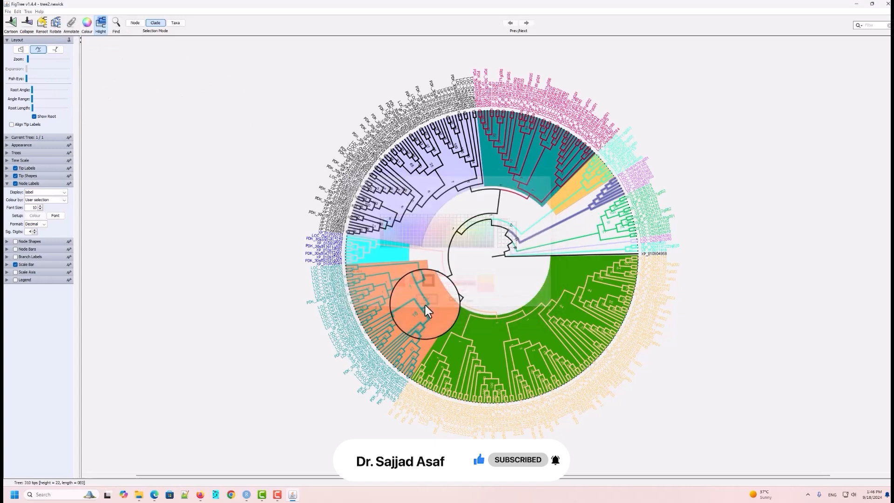
Highlight the green clade on the right side of the tree with an olive background
click(579, 237)
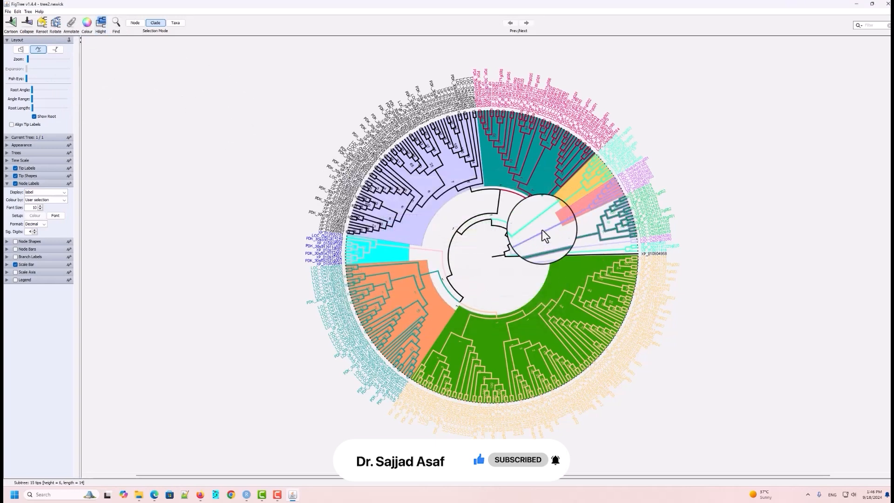
click(99, 25)
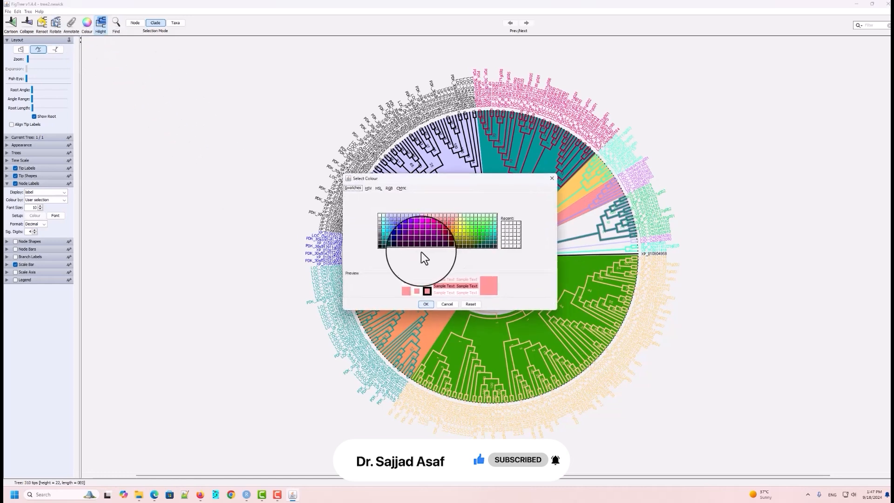
click(464, 238)
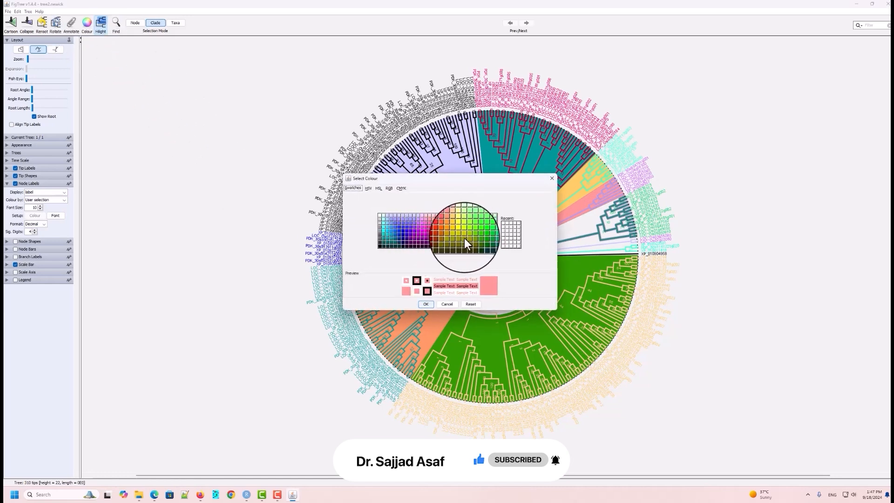
click(426, 304)
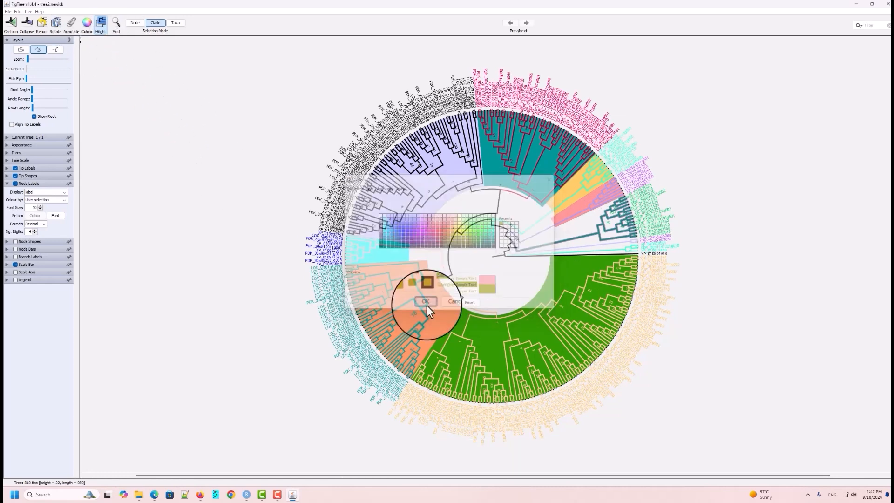
Highlight the narrow three-tip aquamarine clade just above the black single-tip branch with a light grey background
click(562, 253)
click(100, 24)
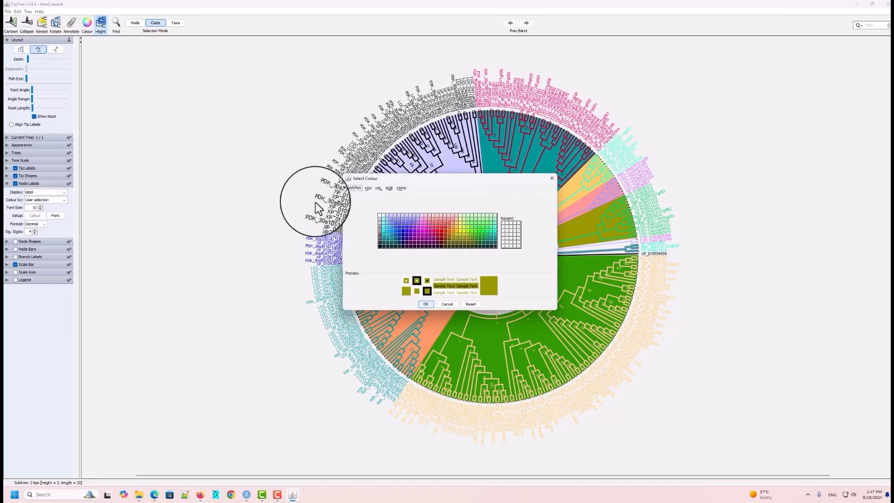
click(383, 227)
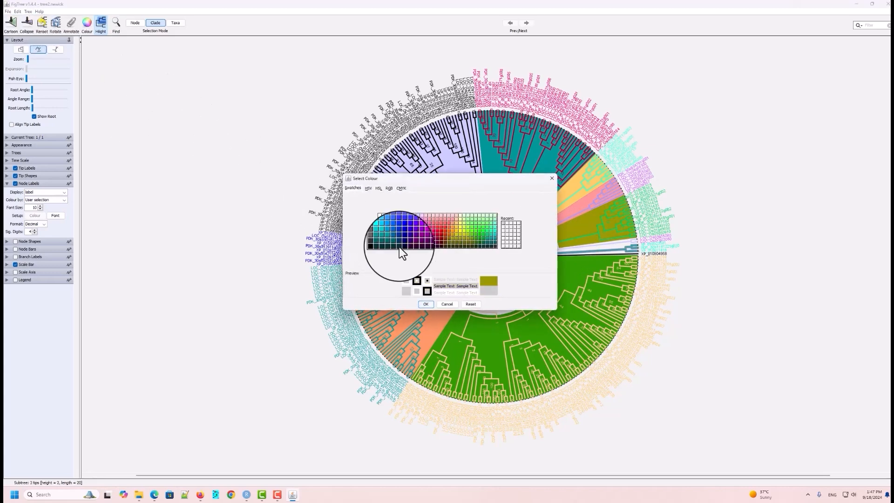
click(426, 304)
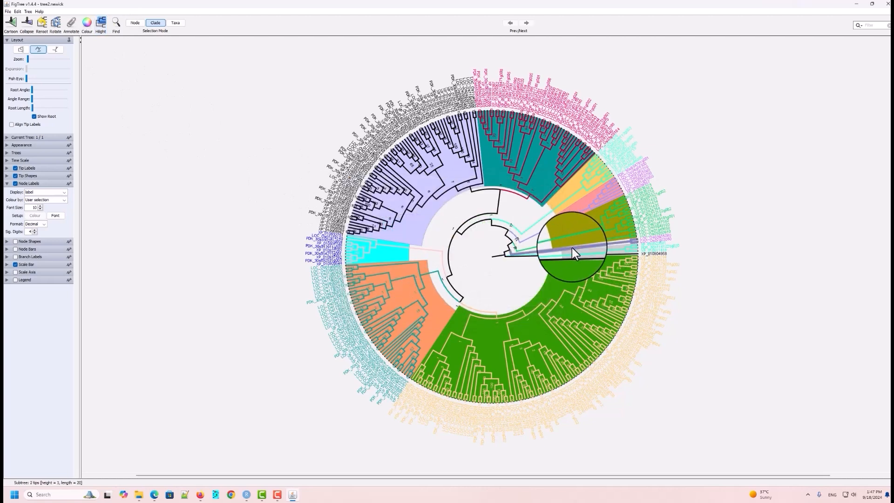
Highlight the narrow two-tip light-purple clade below the green clade with a light lavender background and clear the selection
click(88, 24)
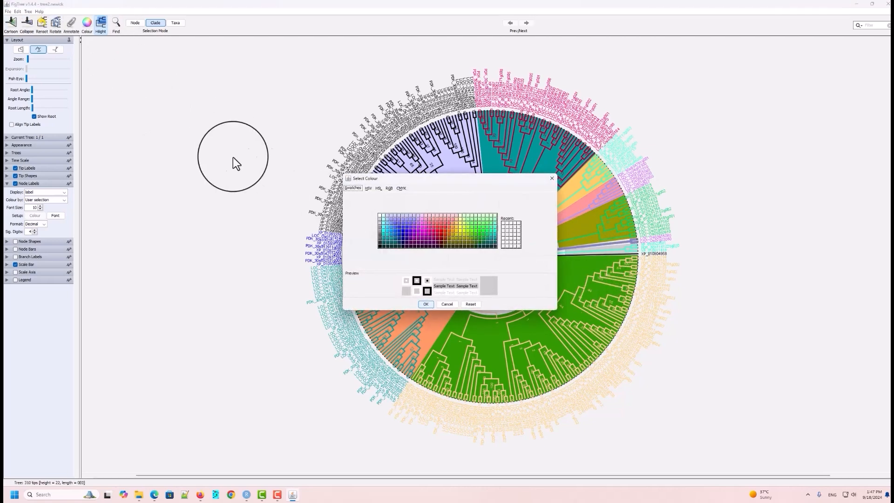
click(426, 304)
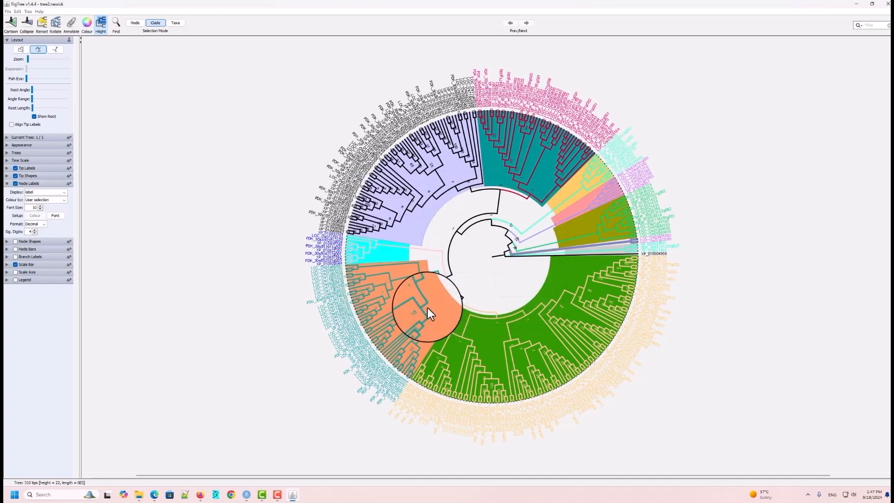
click(710, 337)
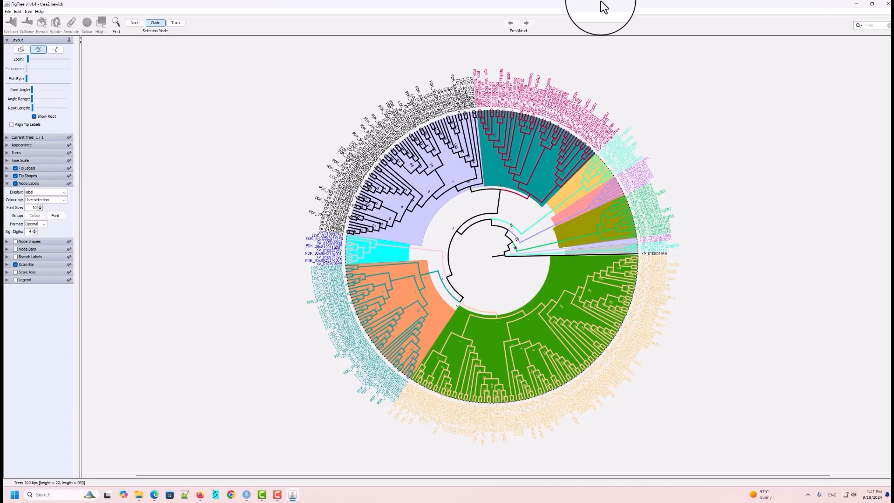
Try to highlight the tip labels of the crimson clade using the Taxa selection mode
click(530, 196)
click(175, 23)
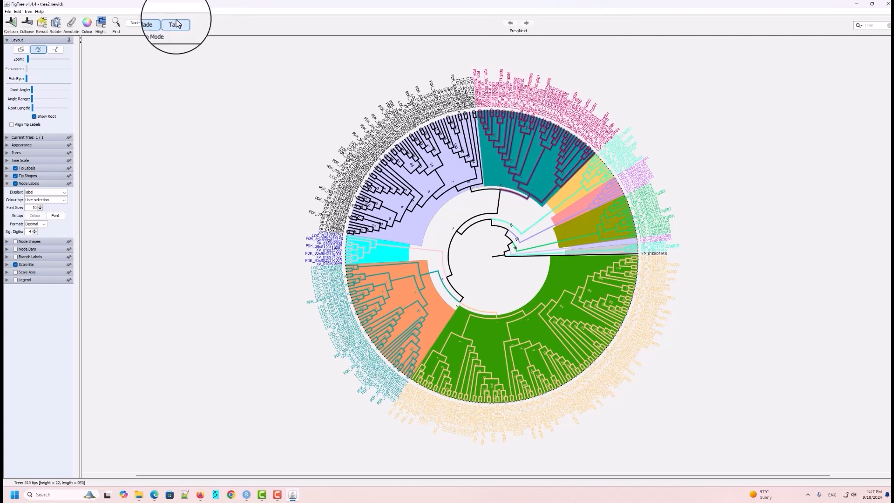
click(98, 22)
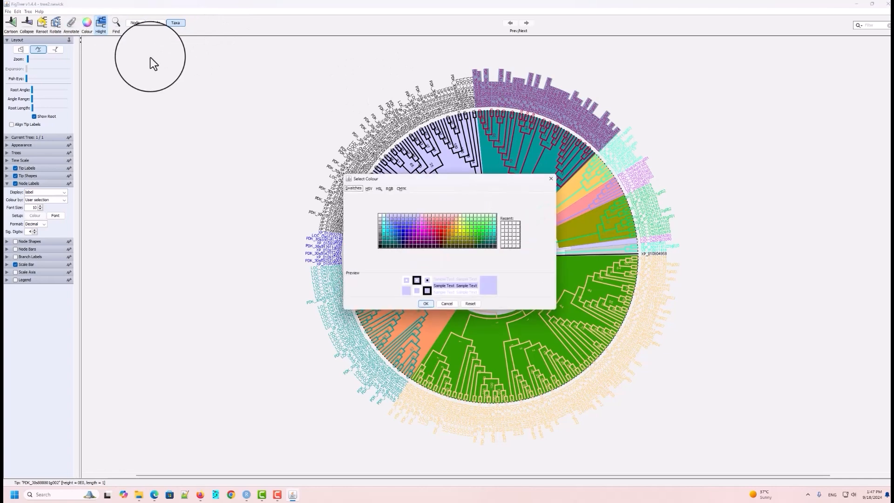
click(498, 232)
click(425, 304)
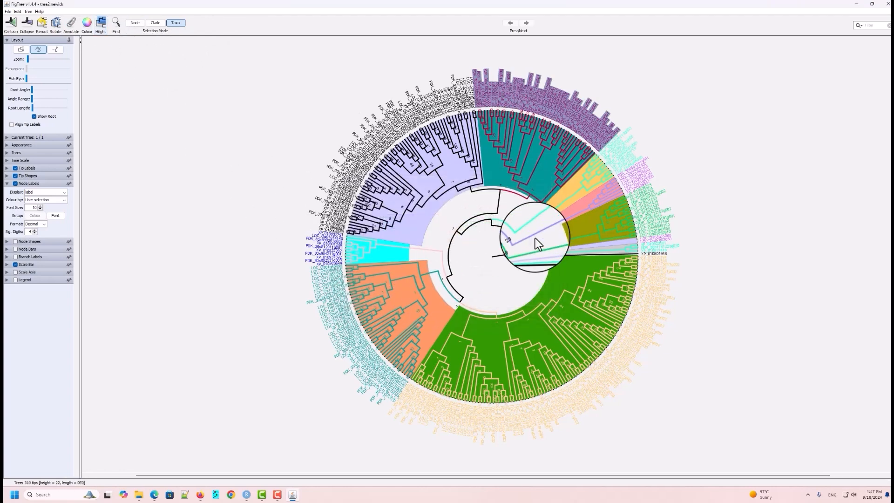
click(515, 263)
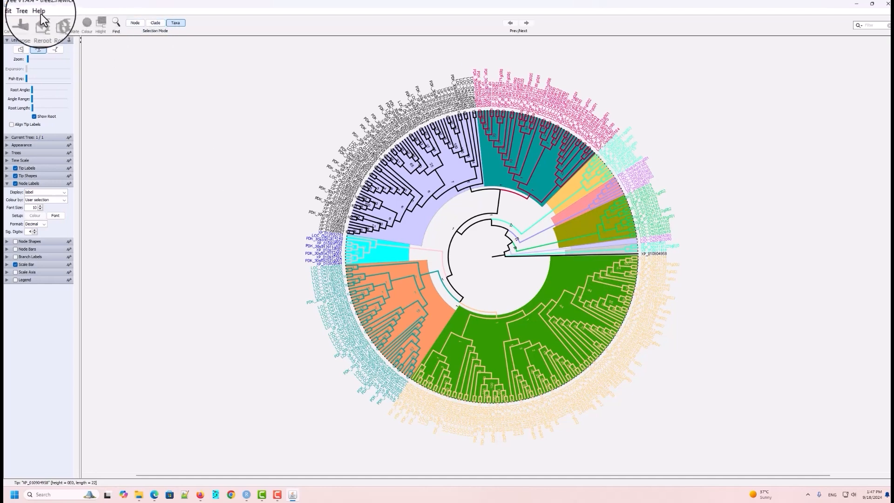
Export the coloured tree as a PDF named tree2.newick in the FigTree.v1.4.4 folder
click(26, 12)
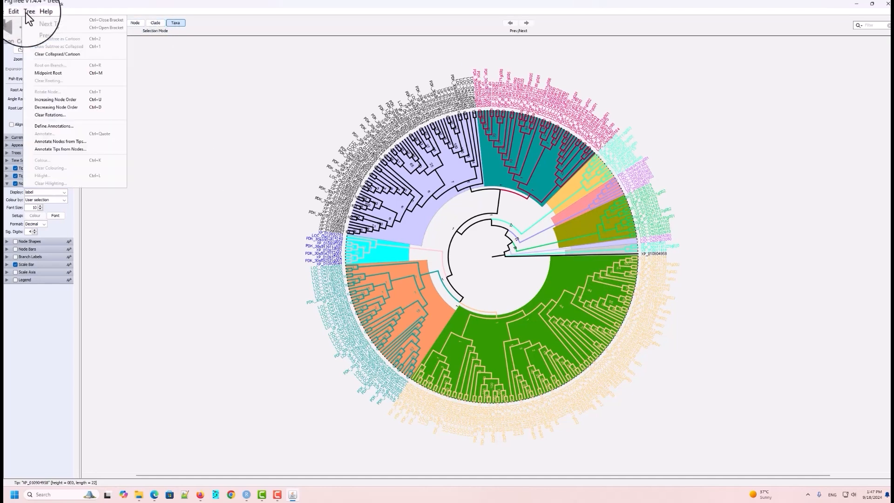
mouse_move(10, 12)
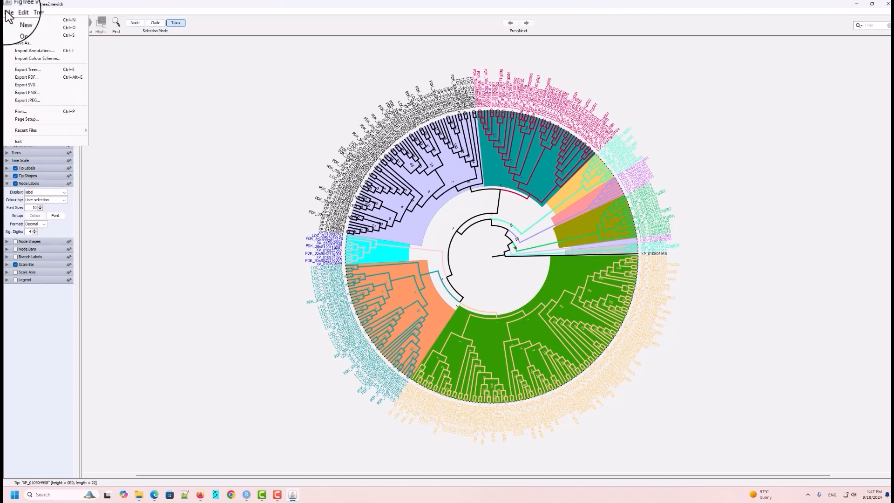
click(35, 78)
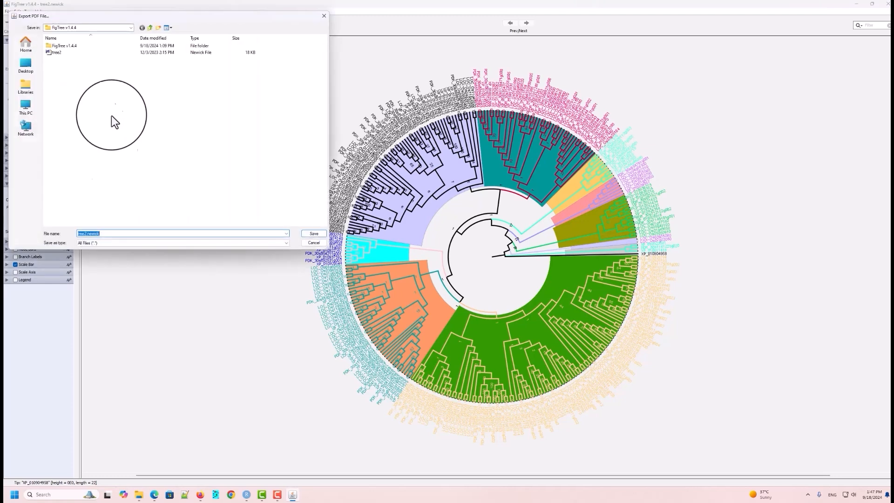
click(308, 233)
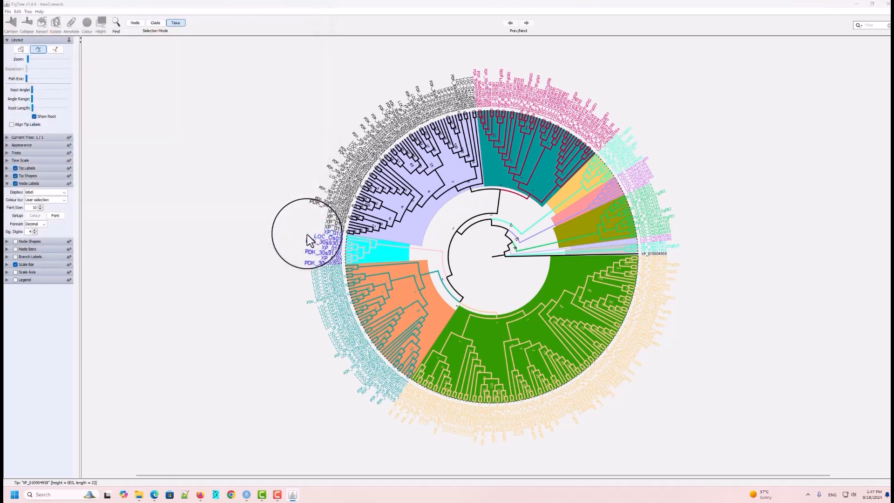
Export the coloured tree as a JPEG named tree2.newick in the FigTree.v1.4.4 folder
click(7, 13)
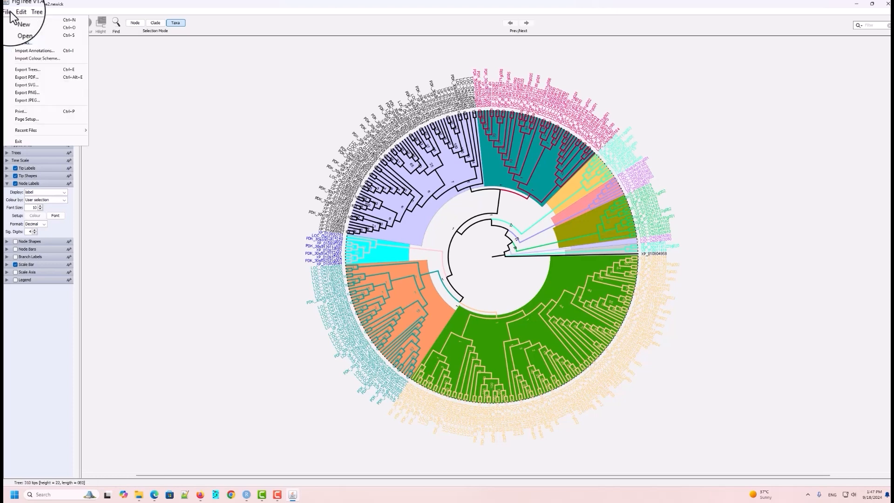
click(27, 101)
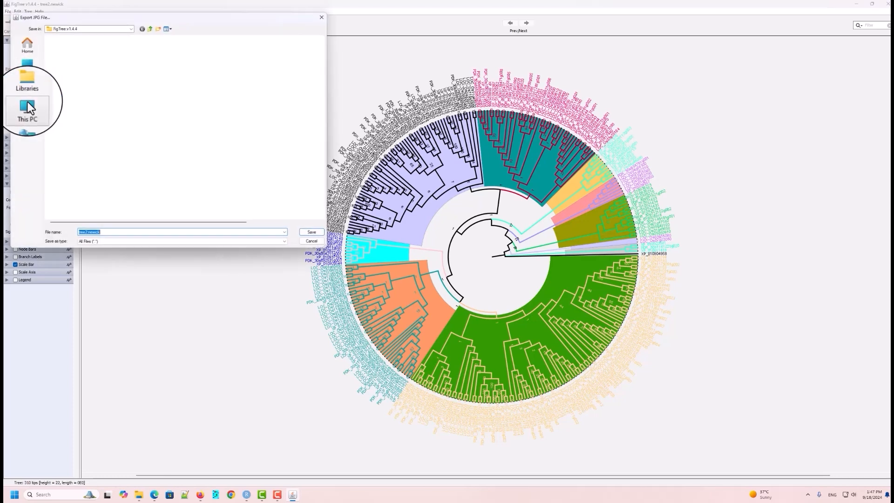
click(310, 233)
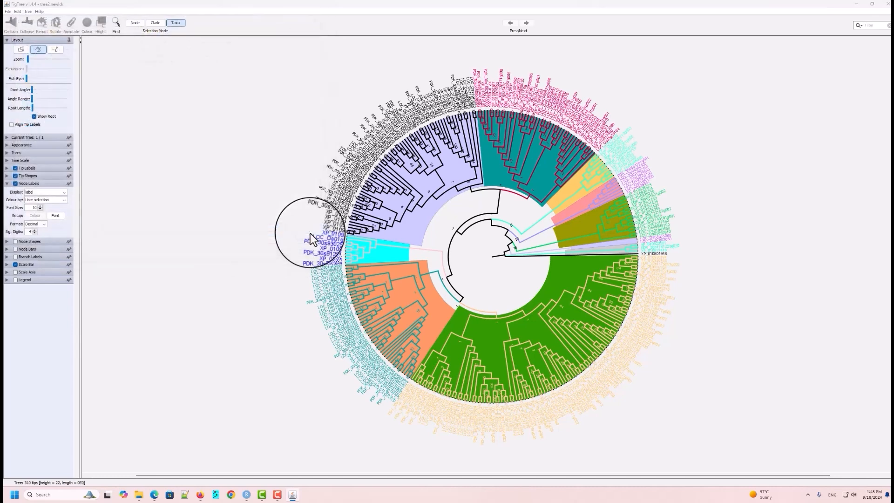
Switch to File Explorer and open the exported tree2.newick PDF in a maximized Adobe Acrobat window
click(857, 5)
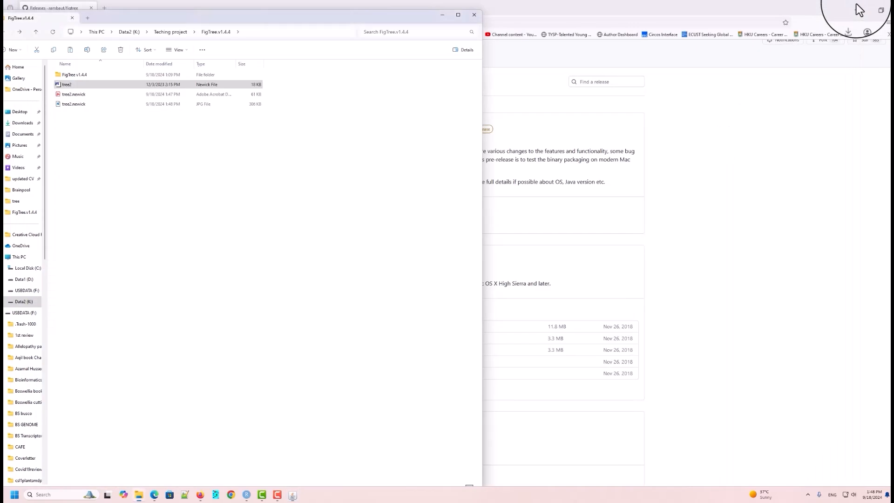
click(83, 126)
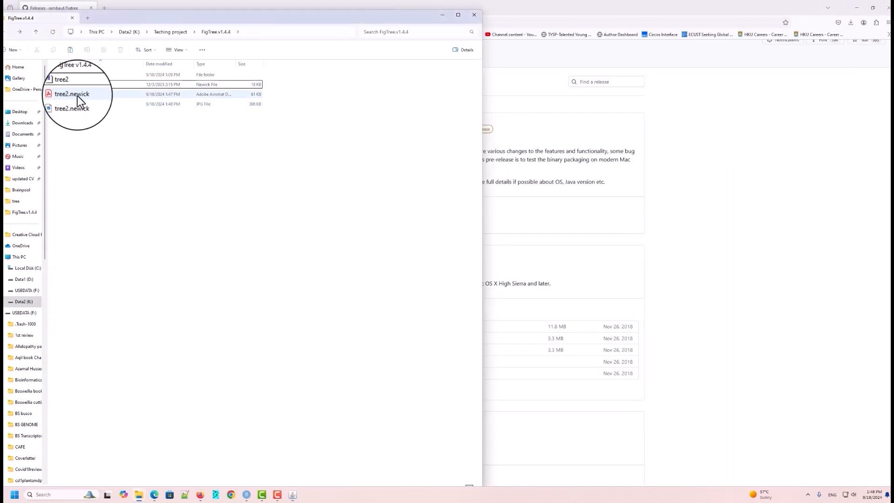
click(77, 96)
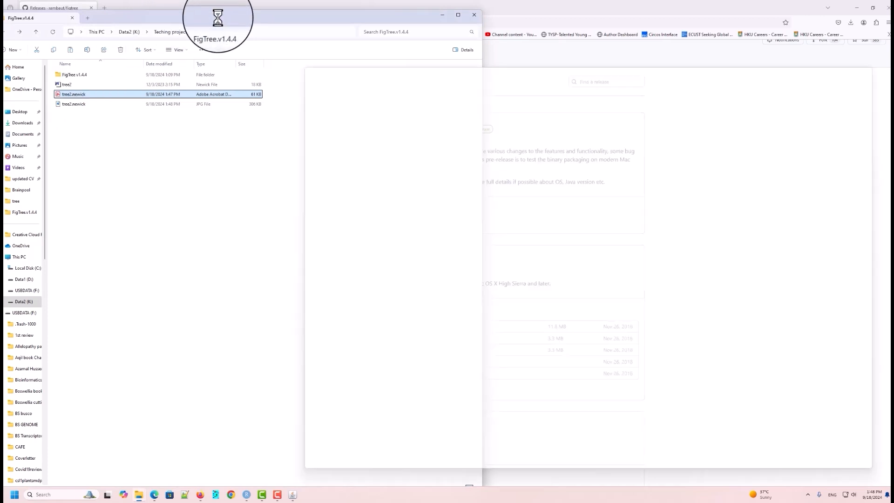
drag(507, 60, 378, 38)
click(740, 36)
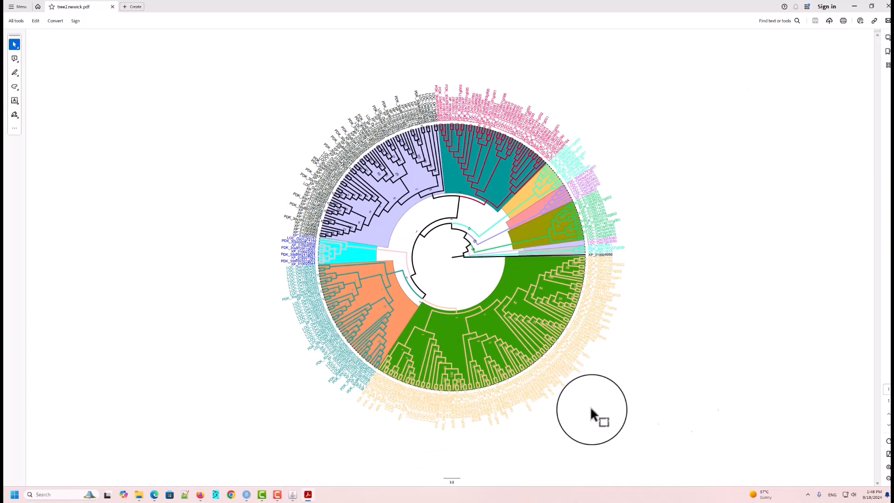
Examine the tip labels, node labels and clade colours across the upper part of the exported tree at 150% magnification
click(887, 466)
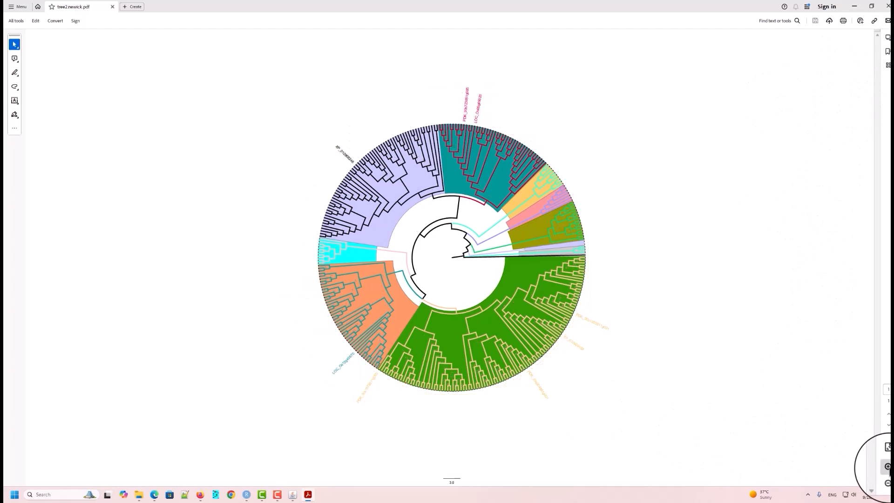
click(888, 467)
click(887, 466)
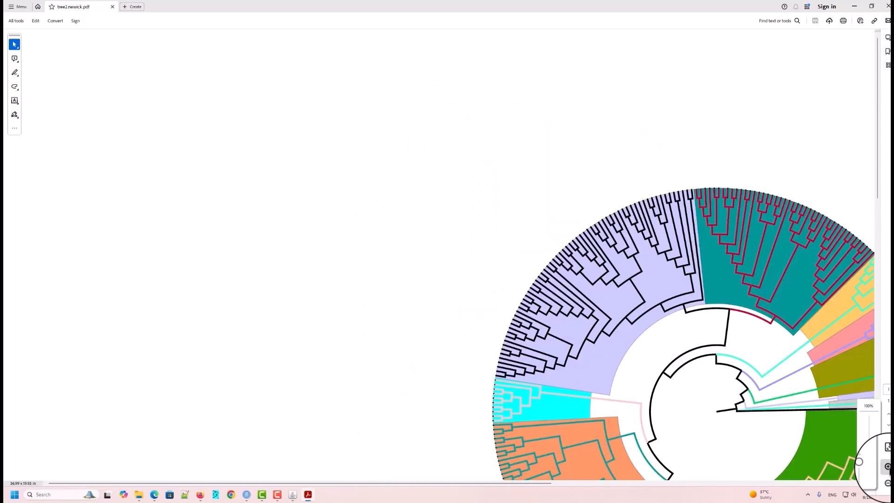
click(887, 466)
click(888, 466)
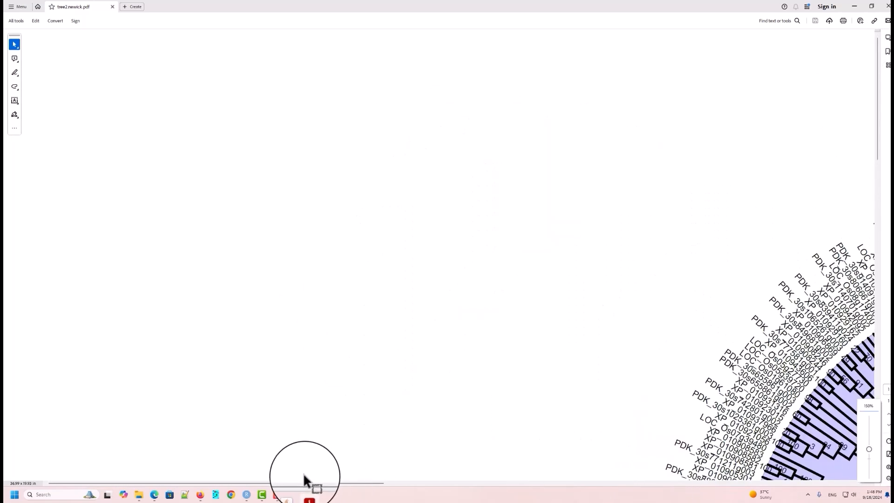
drag(315, 483, 526, 499)
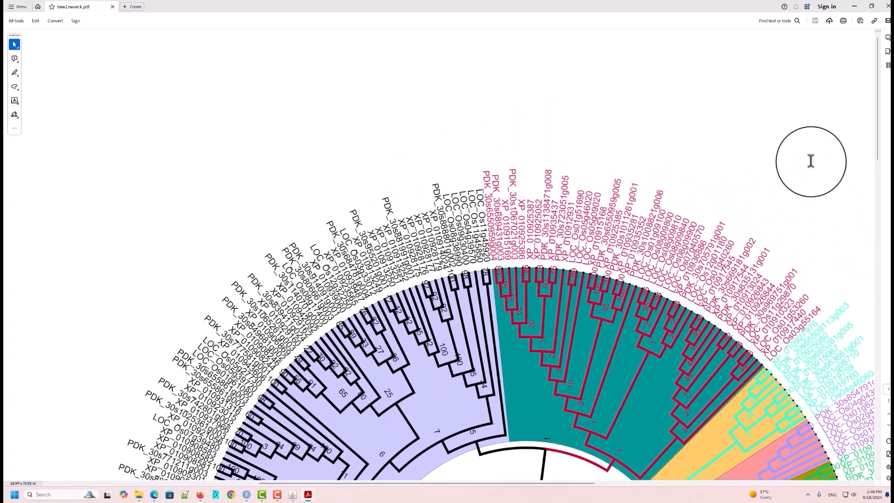
Examine the middle clades and then the whole circular tree in the exported PDF at reduced magnification, and close the document
drag(878, 130, 878, 279)
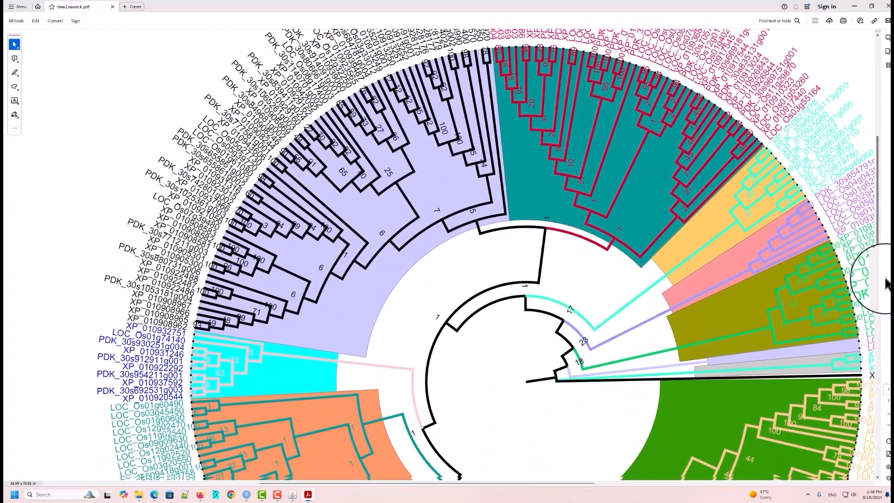
click(887, 466)
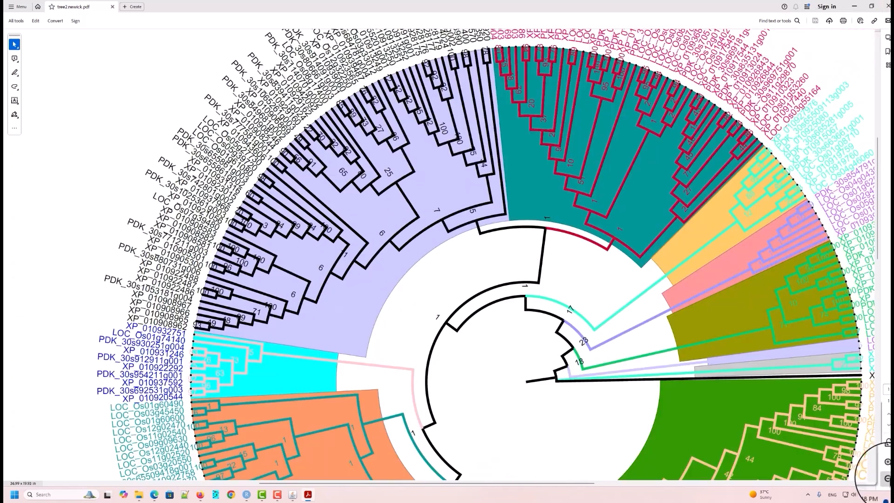
click(887, 476)
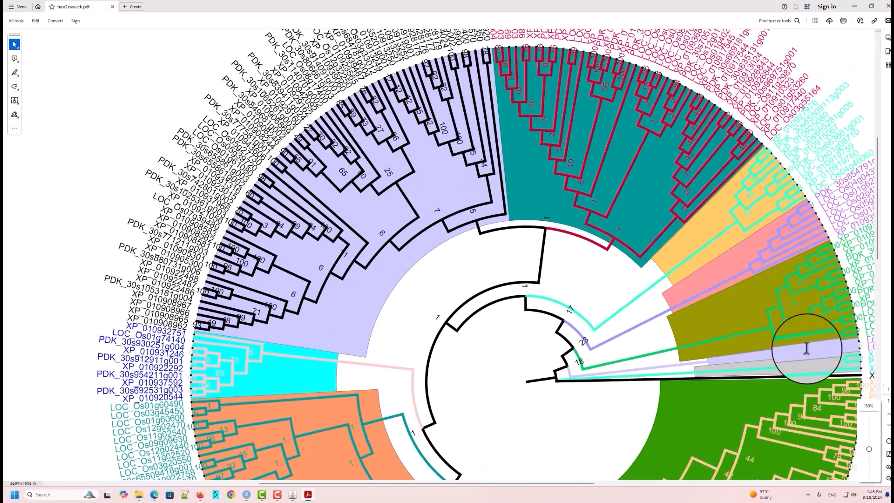
click(887, 478)
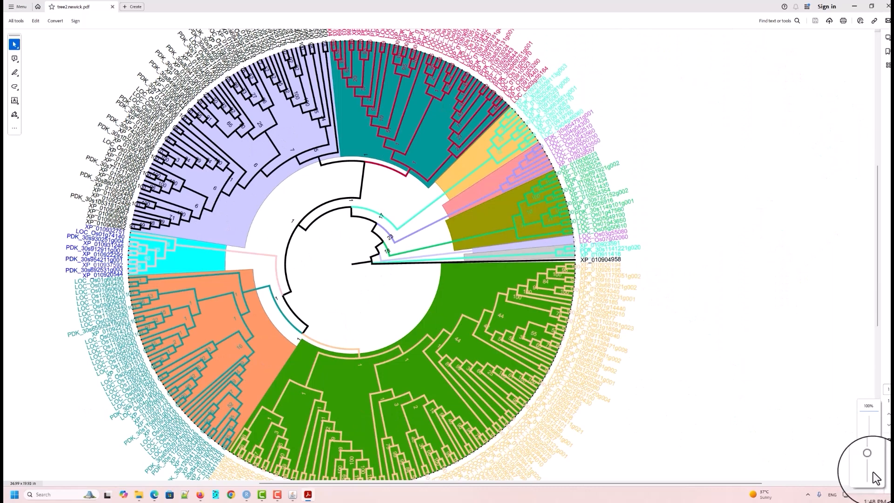
click(887, 478)
click(887, 478)
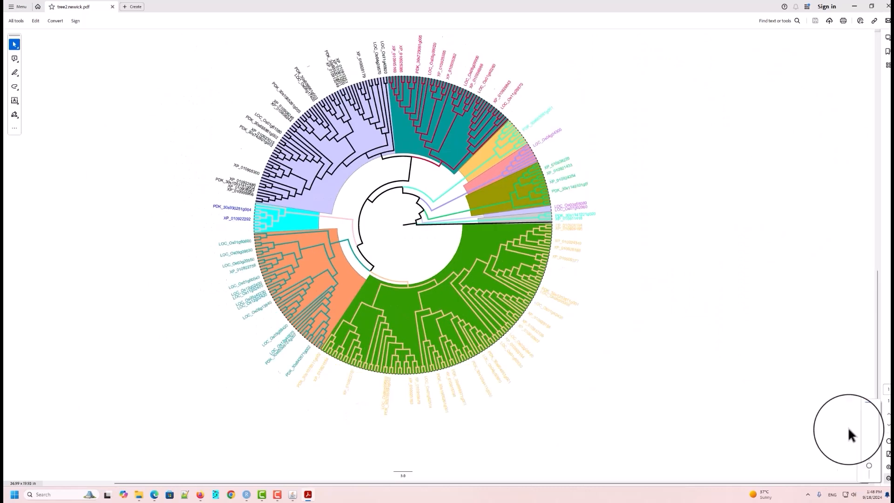
click(887, 8)
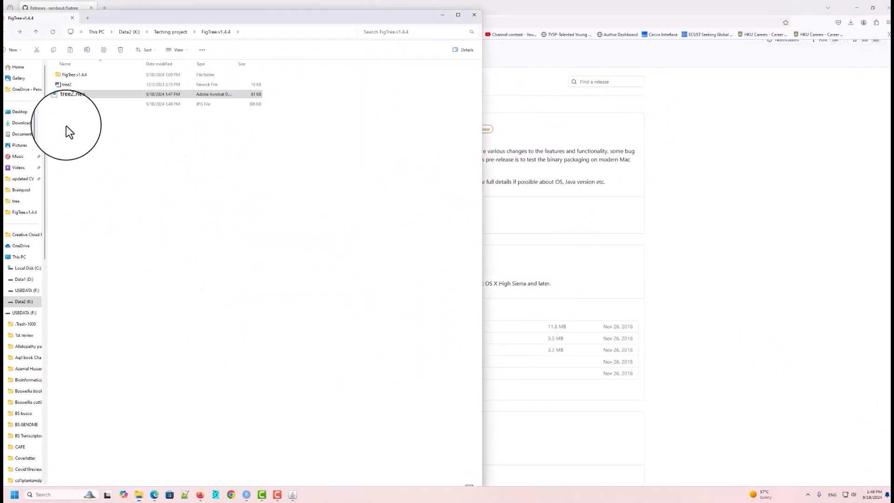
Open the exported tree2.newick JPEG from the FigTree.v1.4.4 folder, inspect the circular tree at enlarged and reduced magnification, and close the image
click(73, 104)
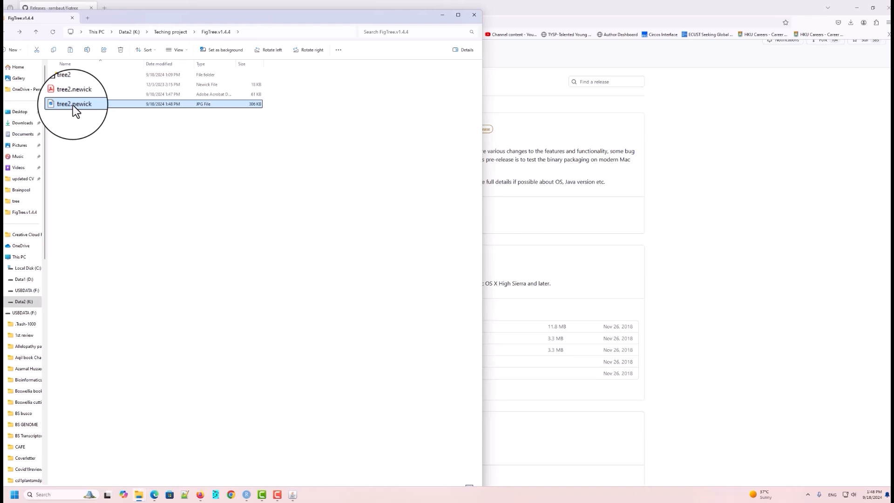
double_click(73, 104)
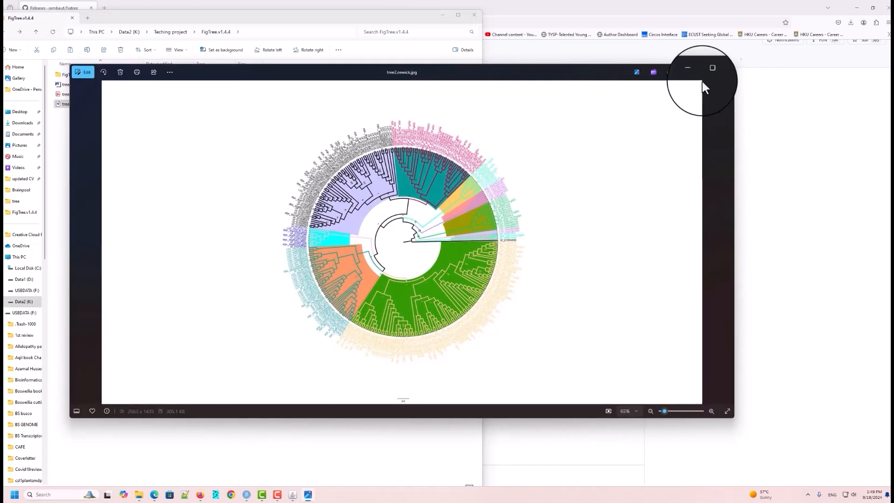
drag(664, 411, 664, 413)
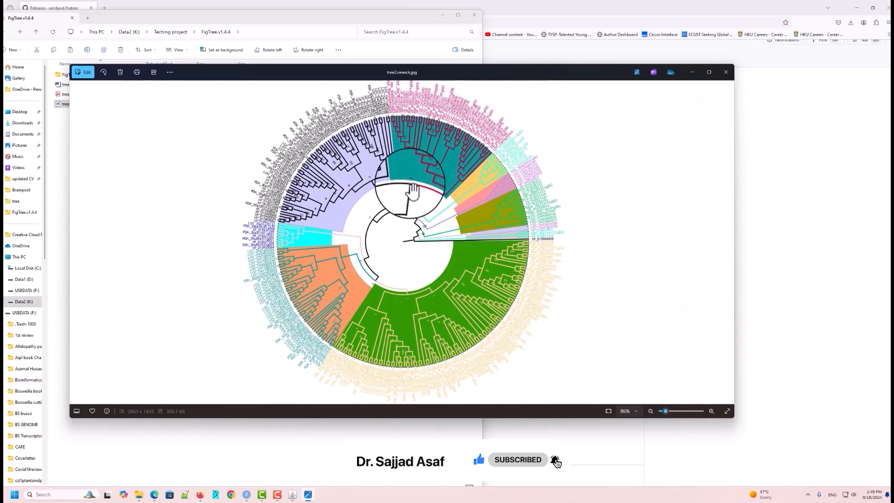
drag(664, 410, 661, 409)
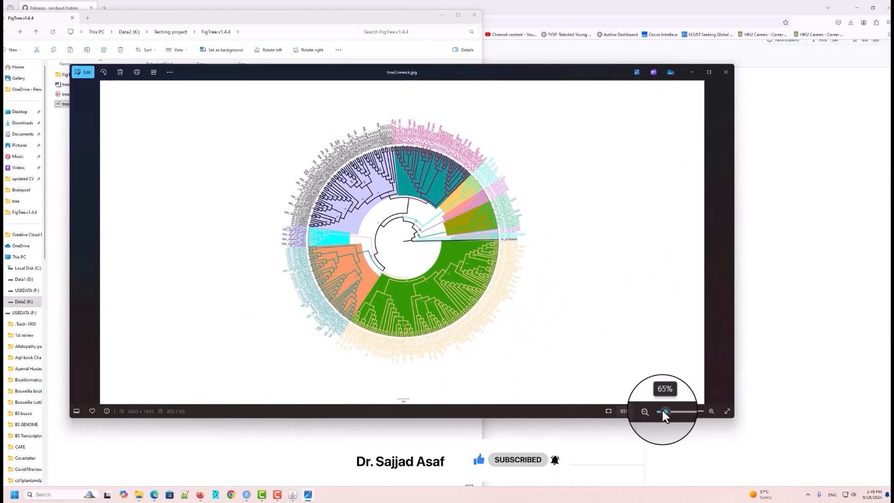
click(726, 72)
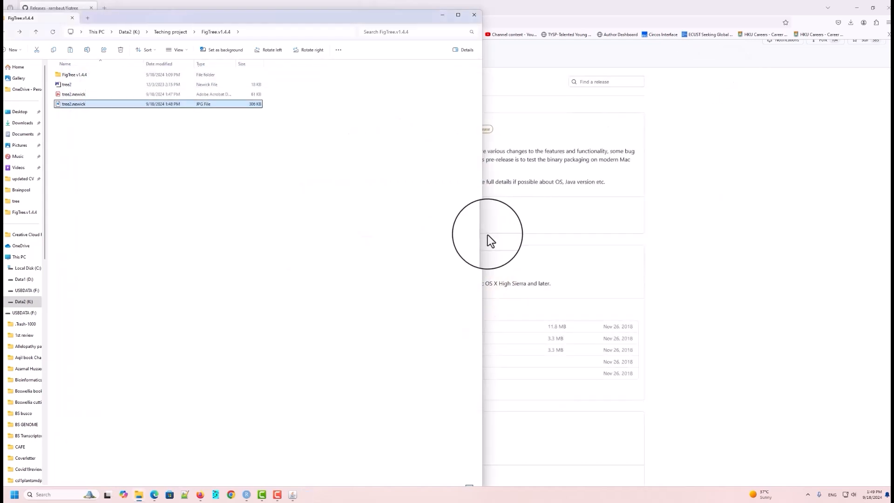